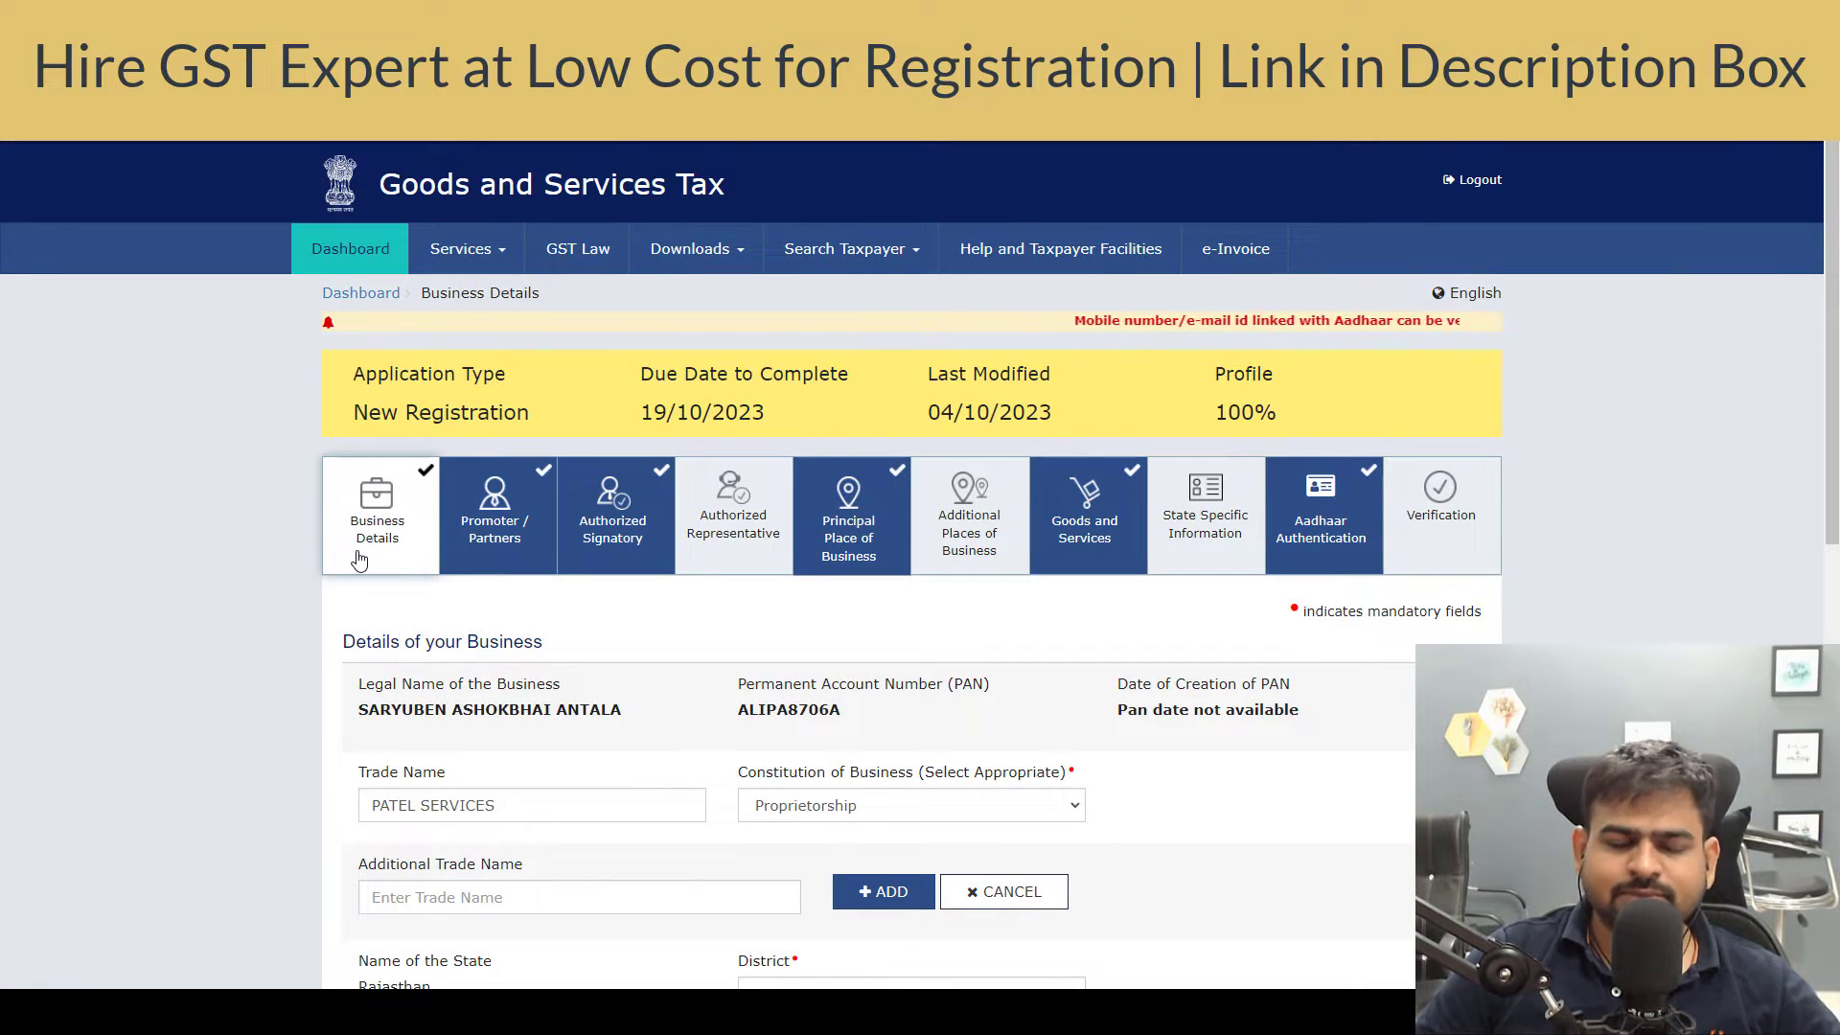
- Change the trade name in the business details to PATEL CREATION
scroll(596, 670, "down", 2)
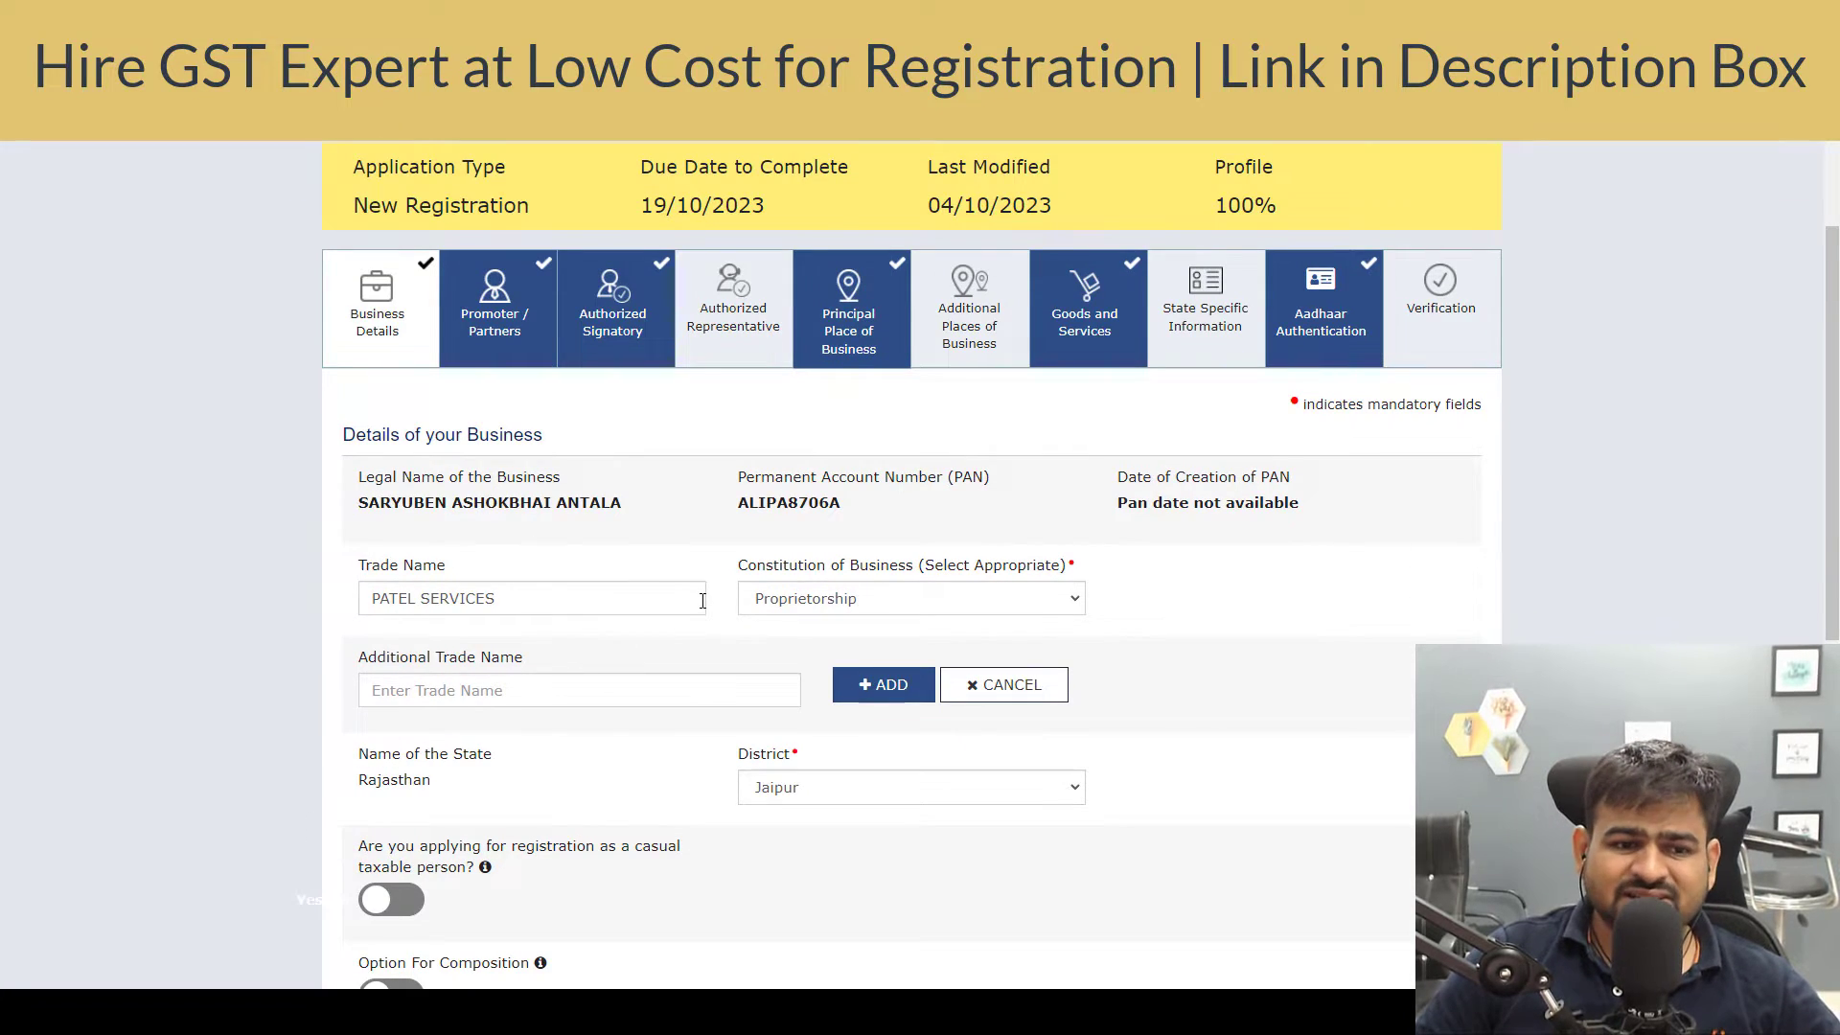
scroll(690, 589, "down", 2)
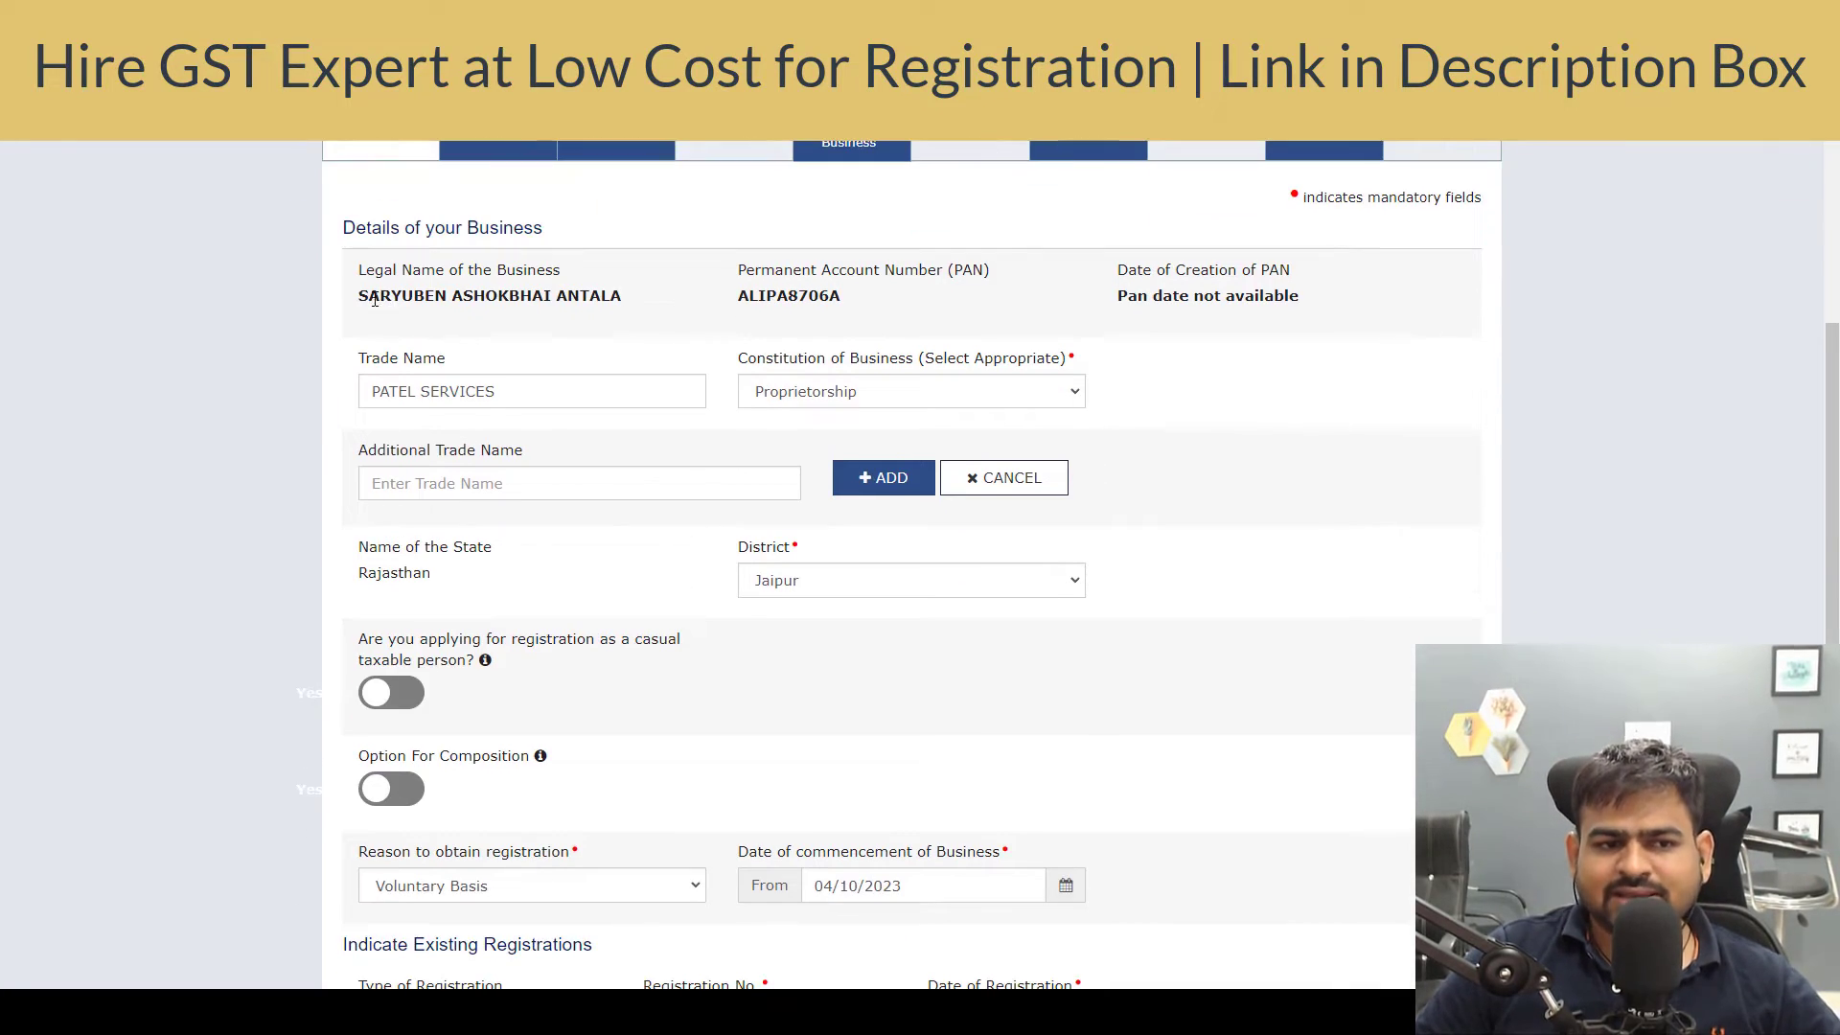
left_click_drag(375, 299, 571, 301)
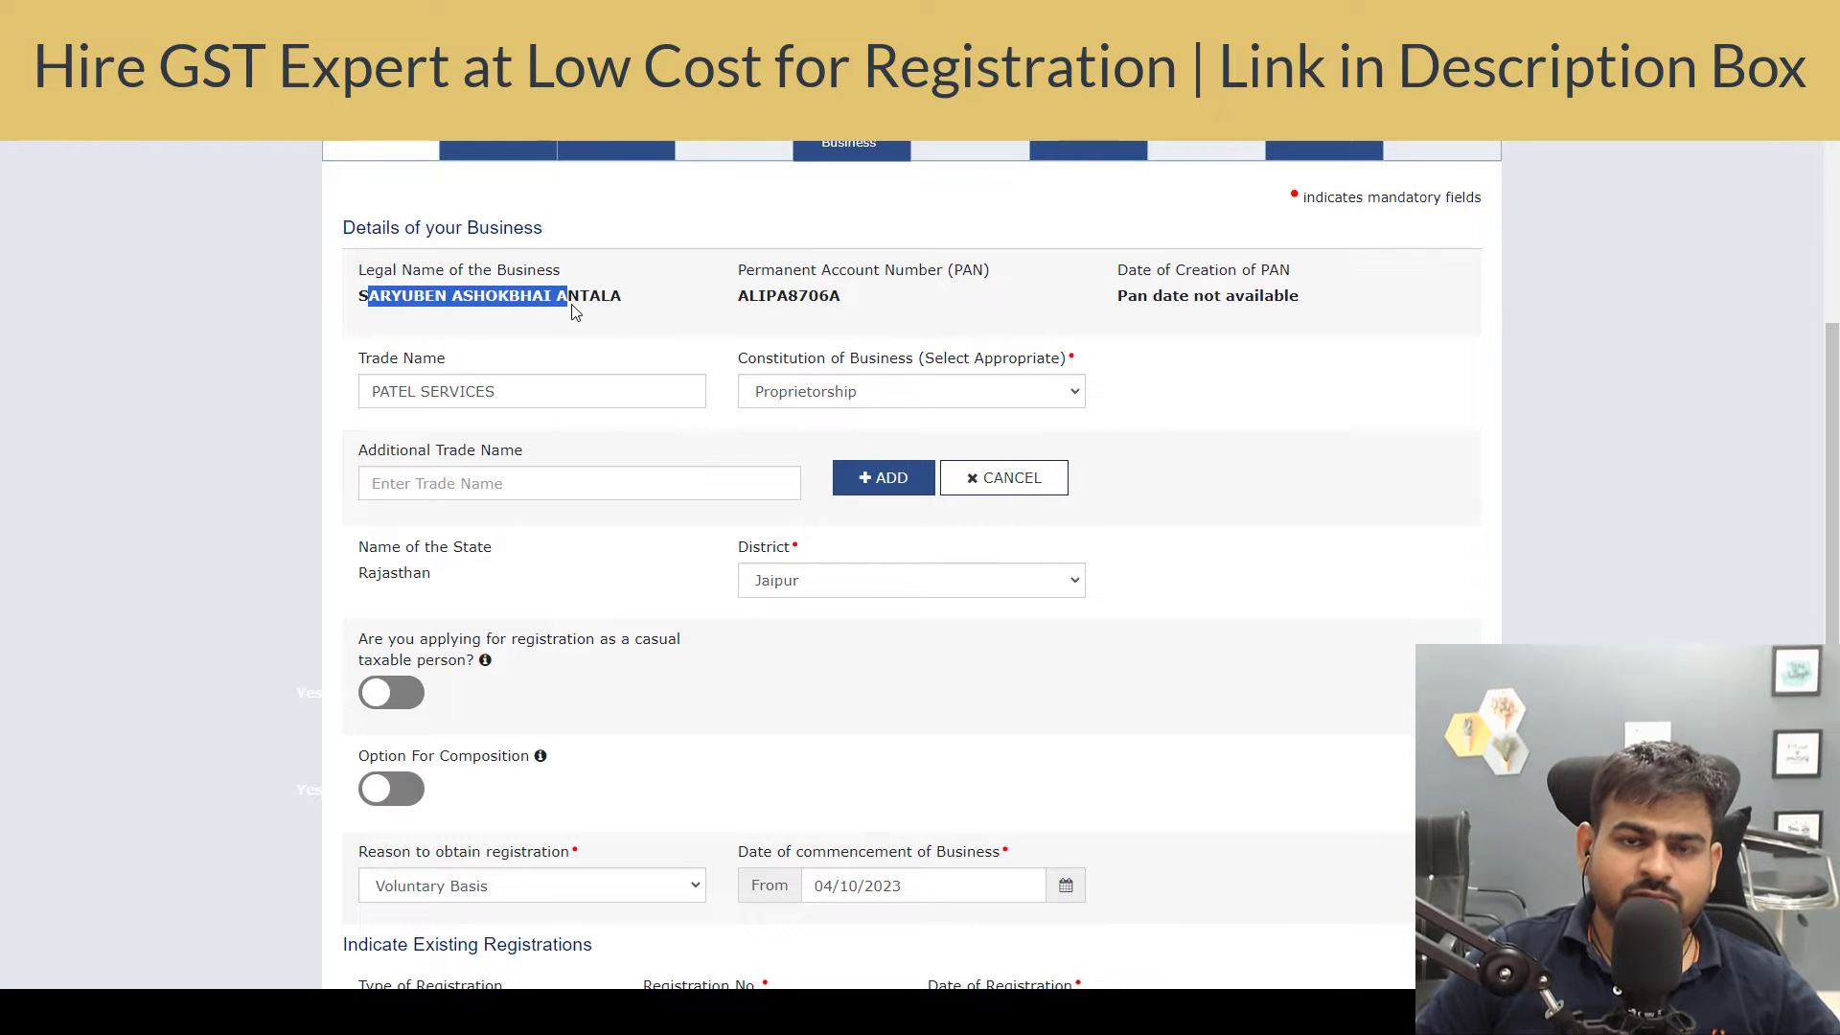
mouse_move(573, 311)
left_mouse_down()
mouse_move(605, 305)
mouse_move(599, 321)
left_mouse_up()
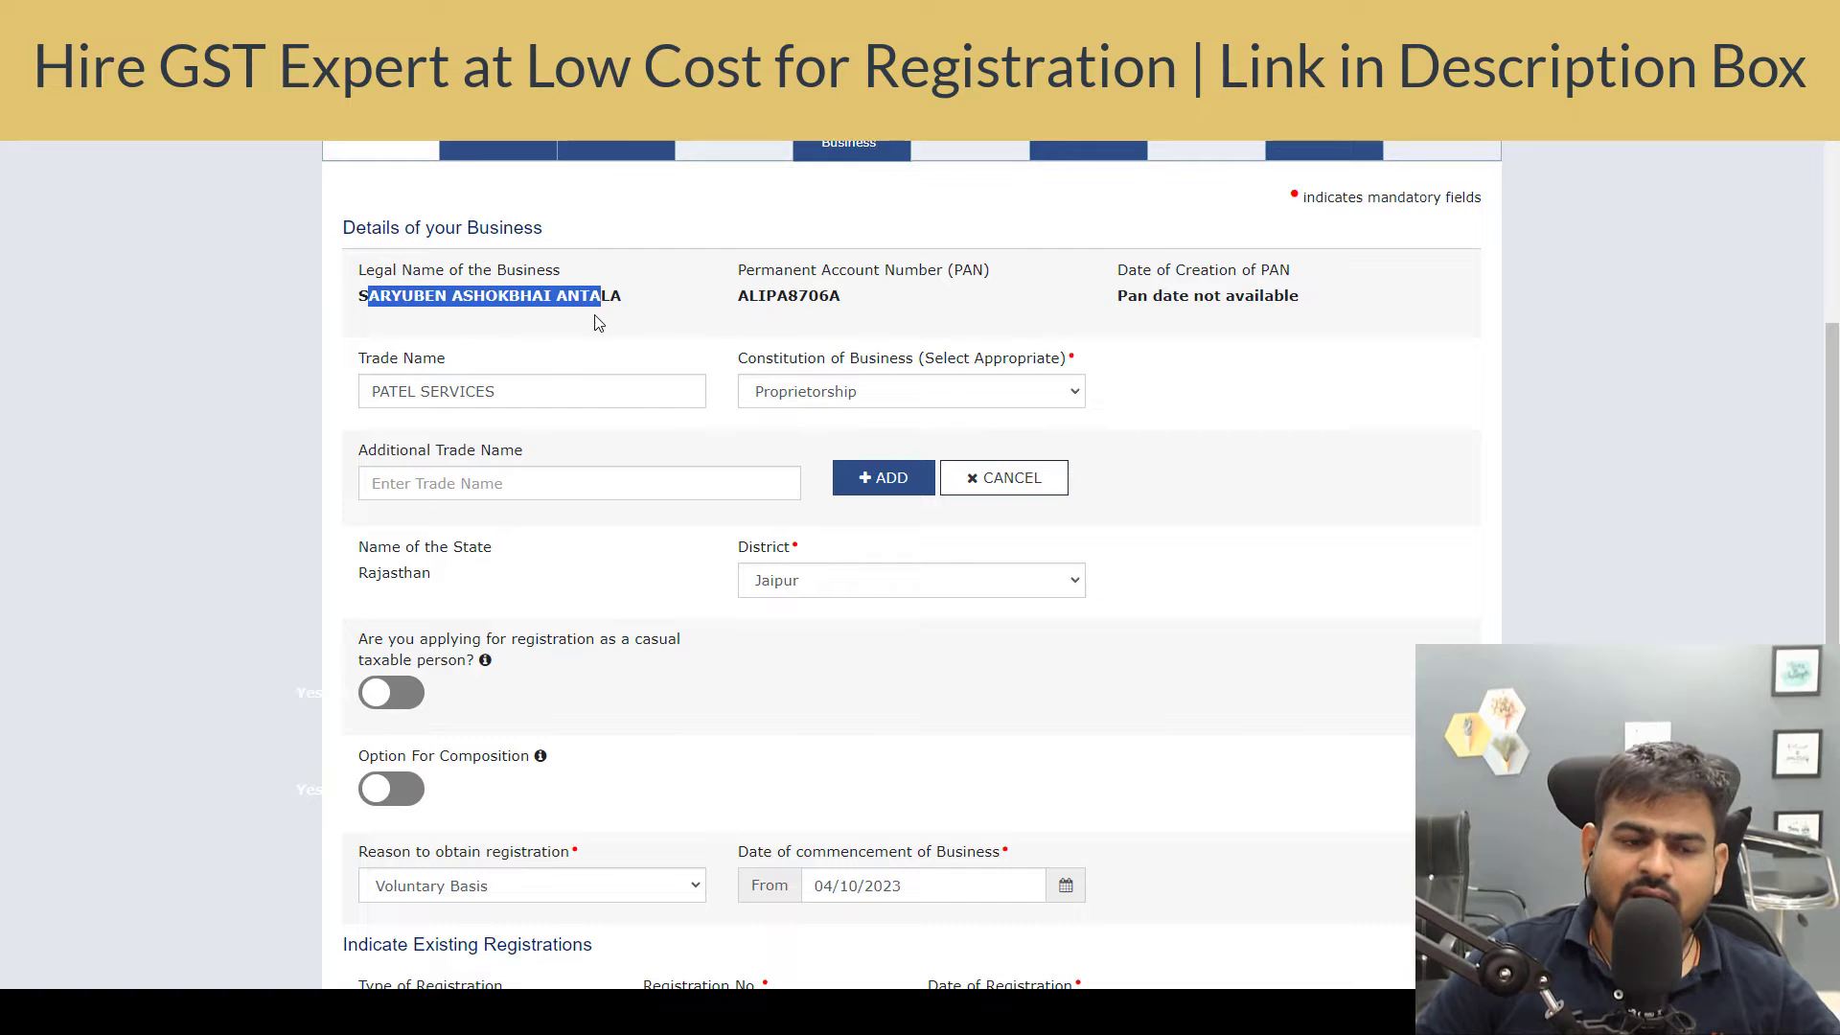
double_click(517, 386)
left_click_drag(518, 386, 458, 373)
left_click(335, 371)
double_click(421, 388)
triple_click(421, 388)
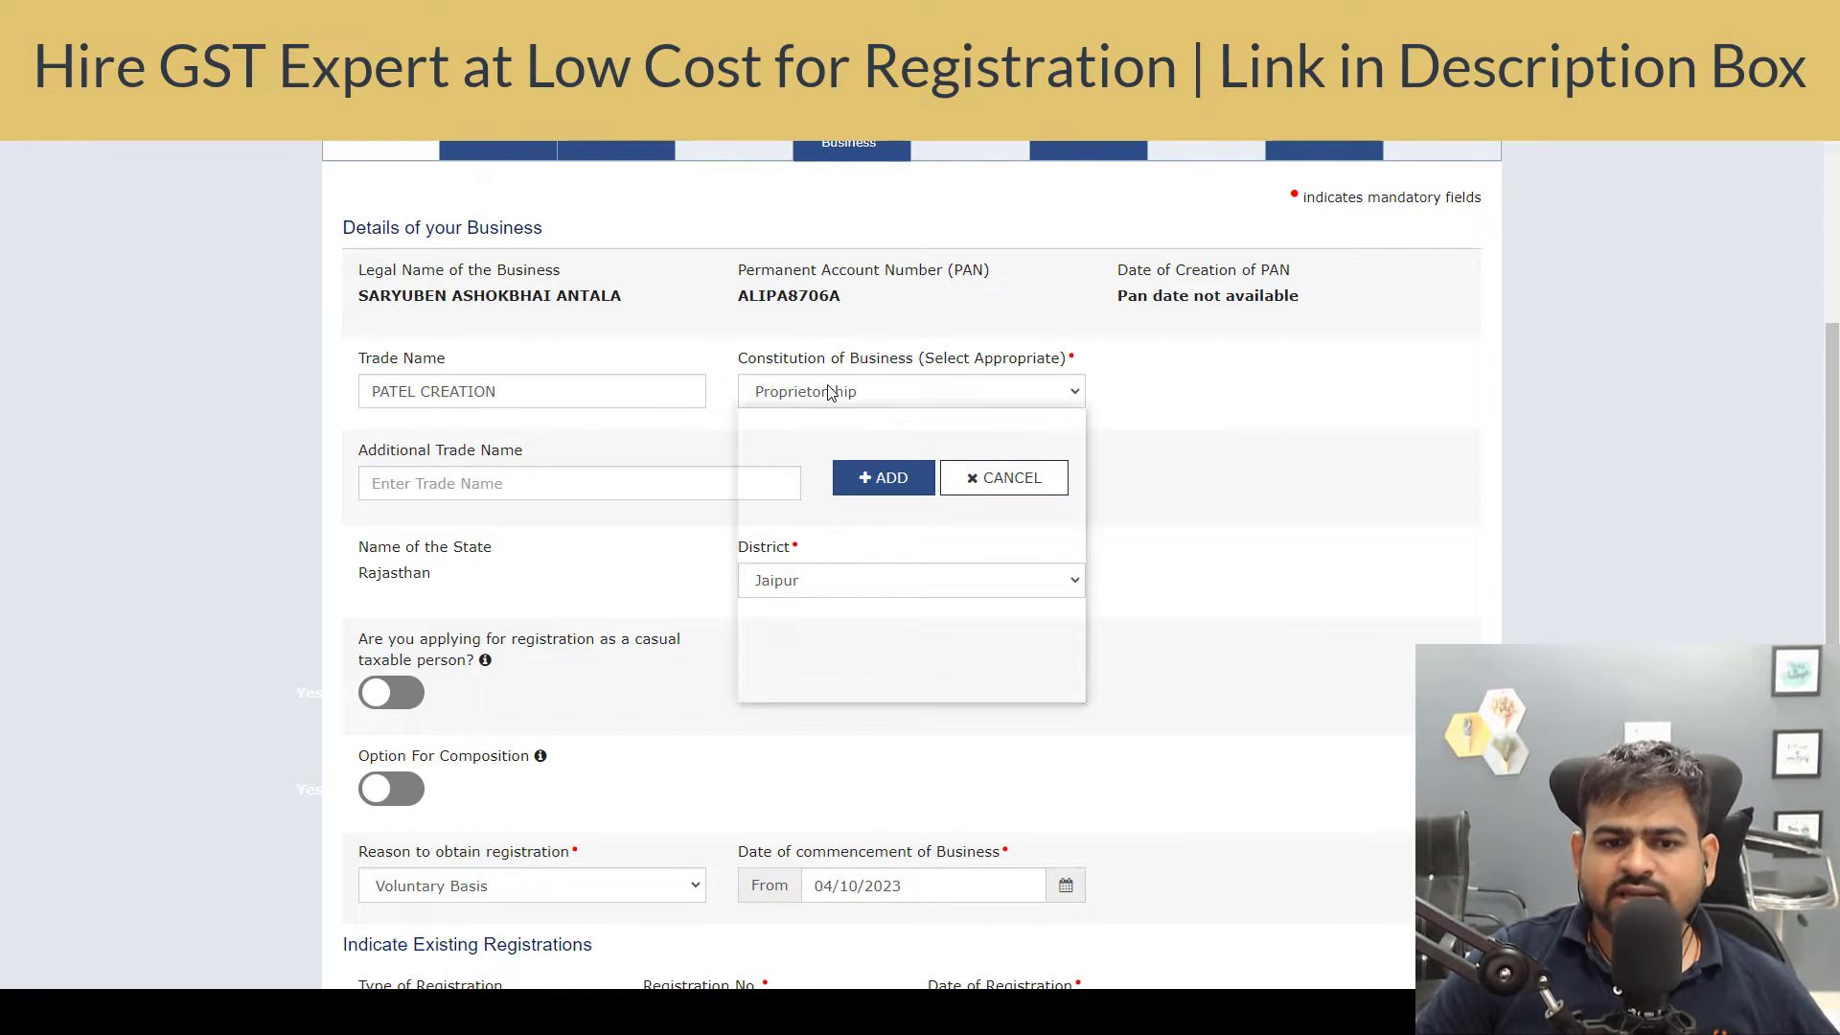
- Select Proprietorship as the constitution of business and check the additional trade name field
left_click(830, 392)
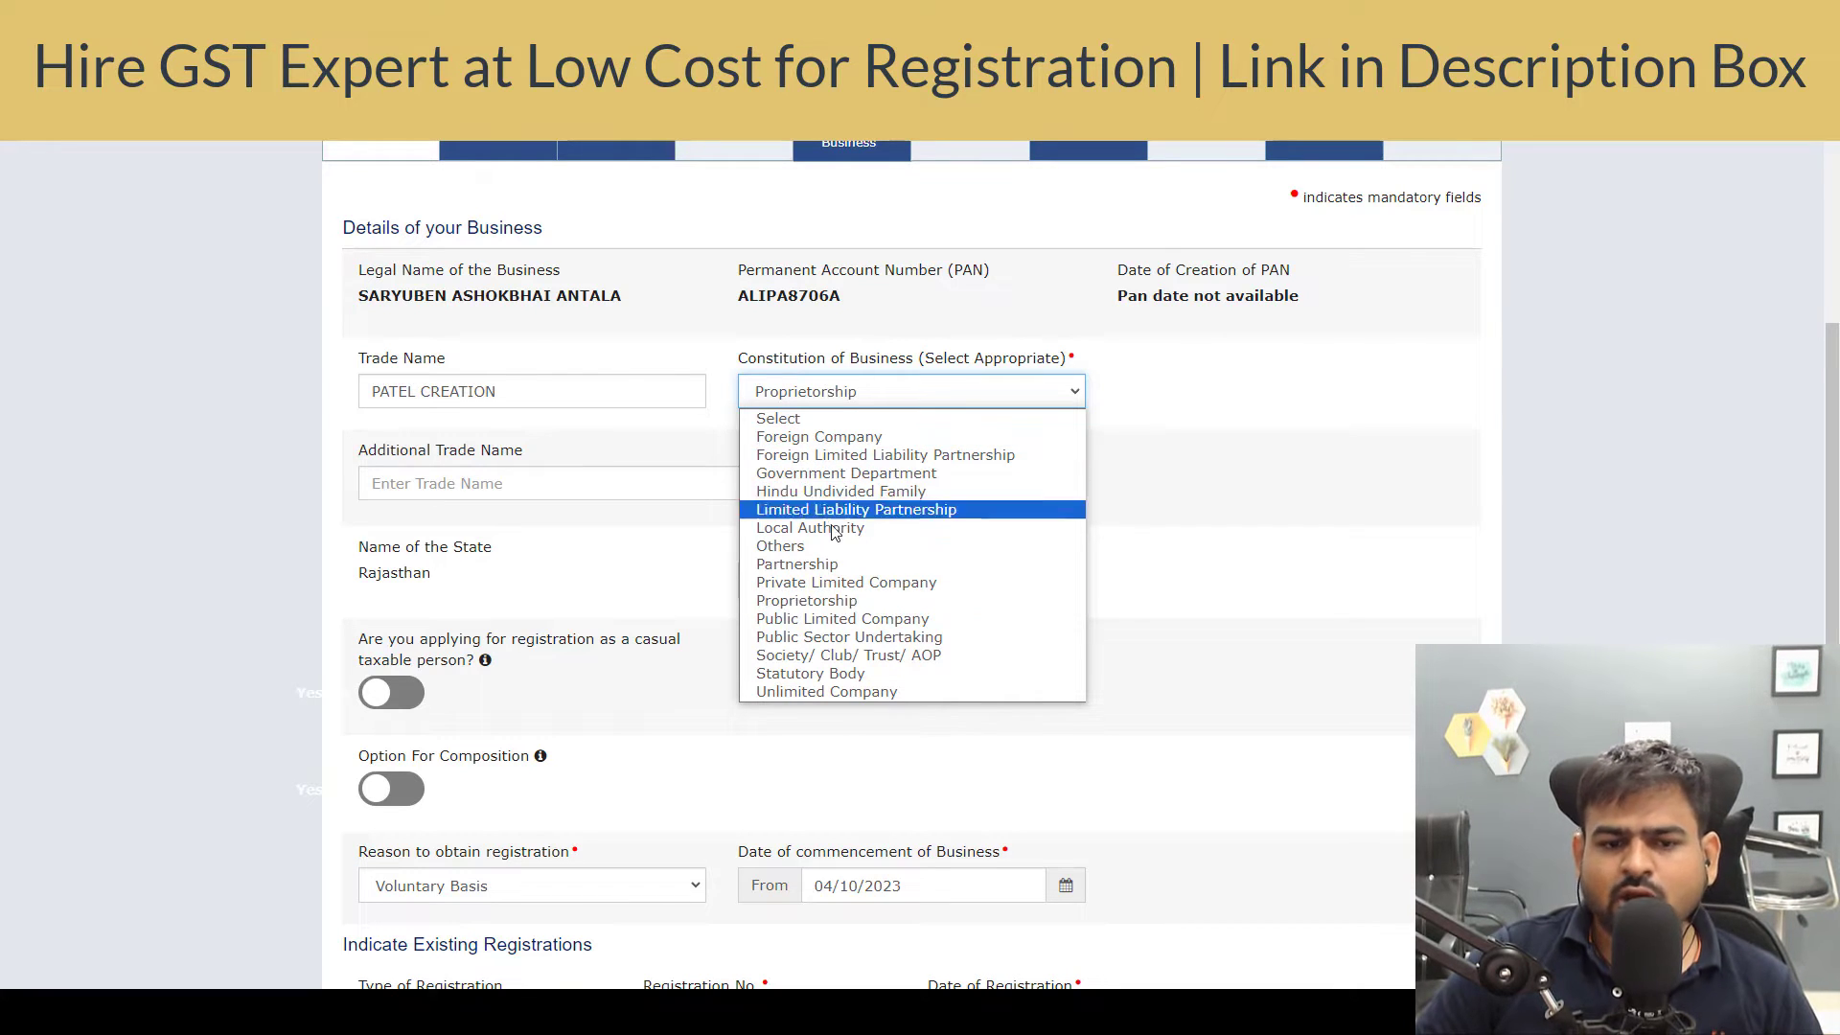
left_click(833, 601)
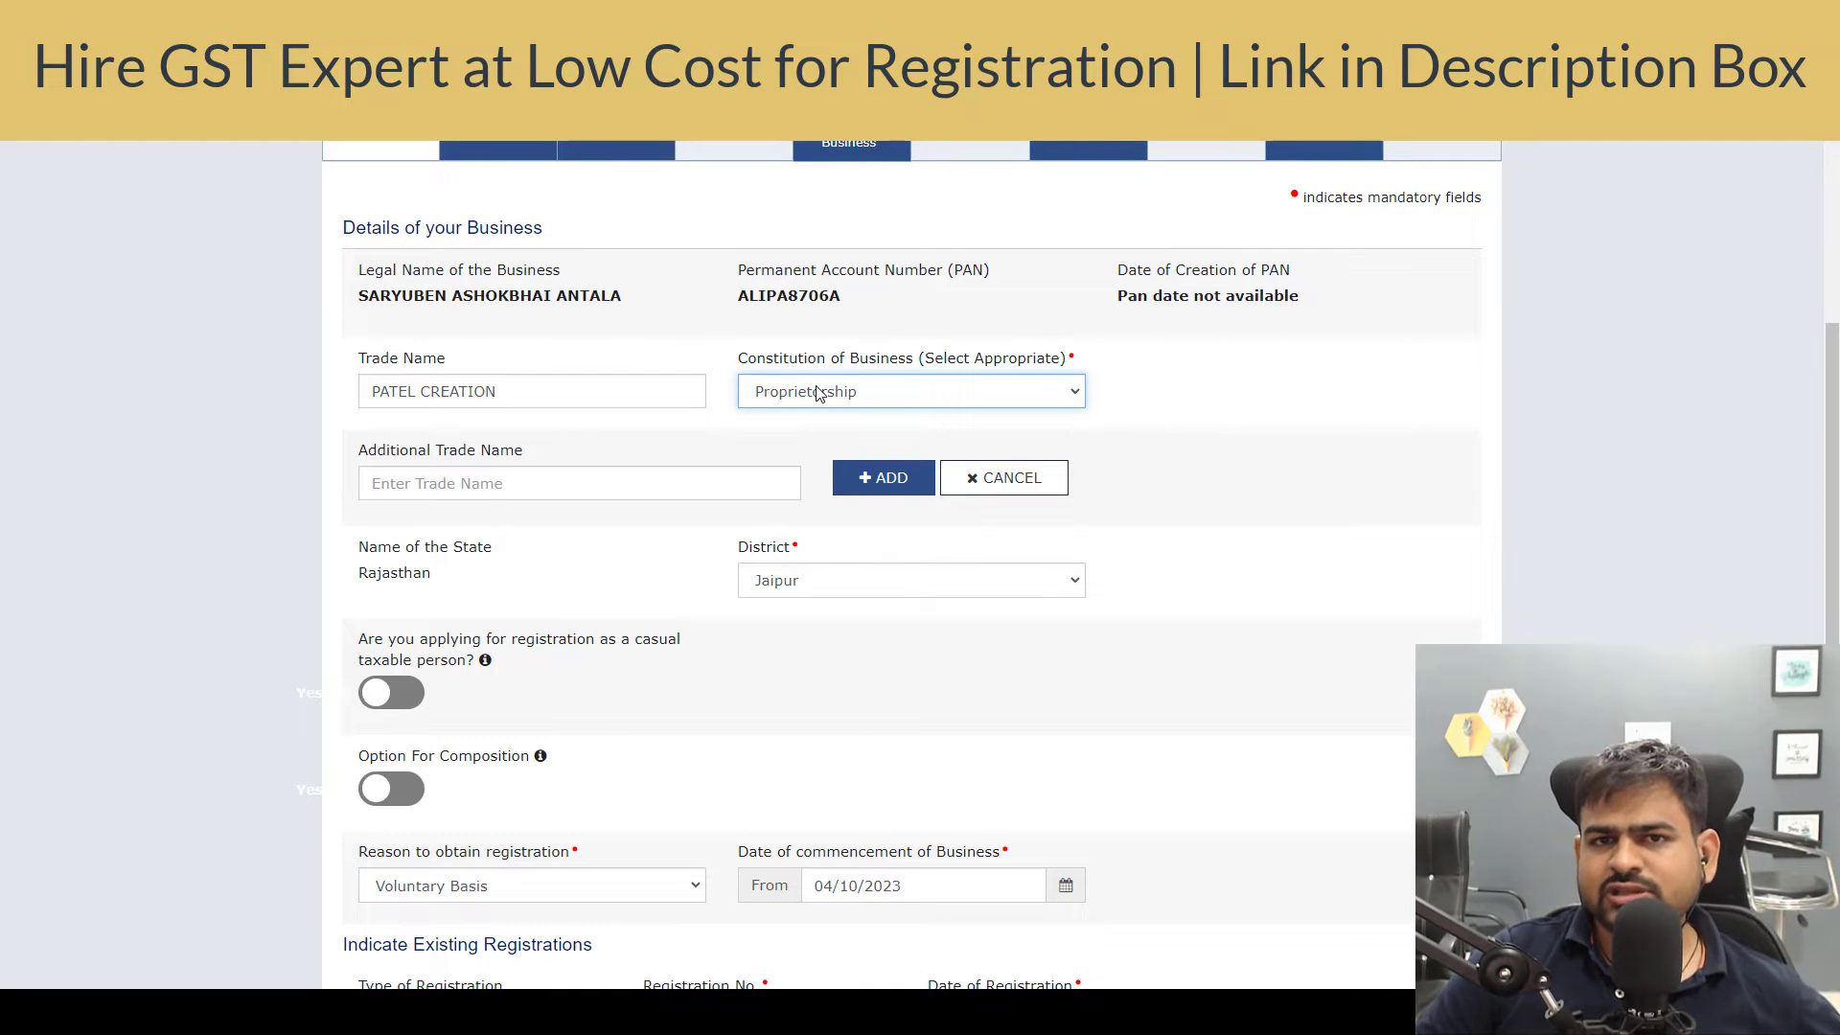
left_click_drag(336, 463, 524, 468)
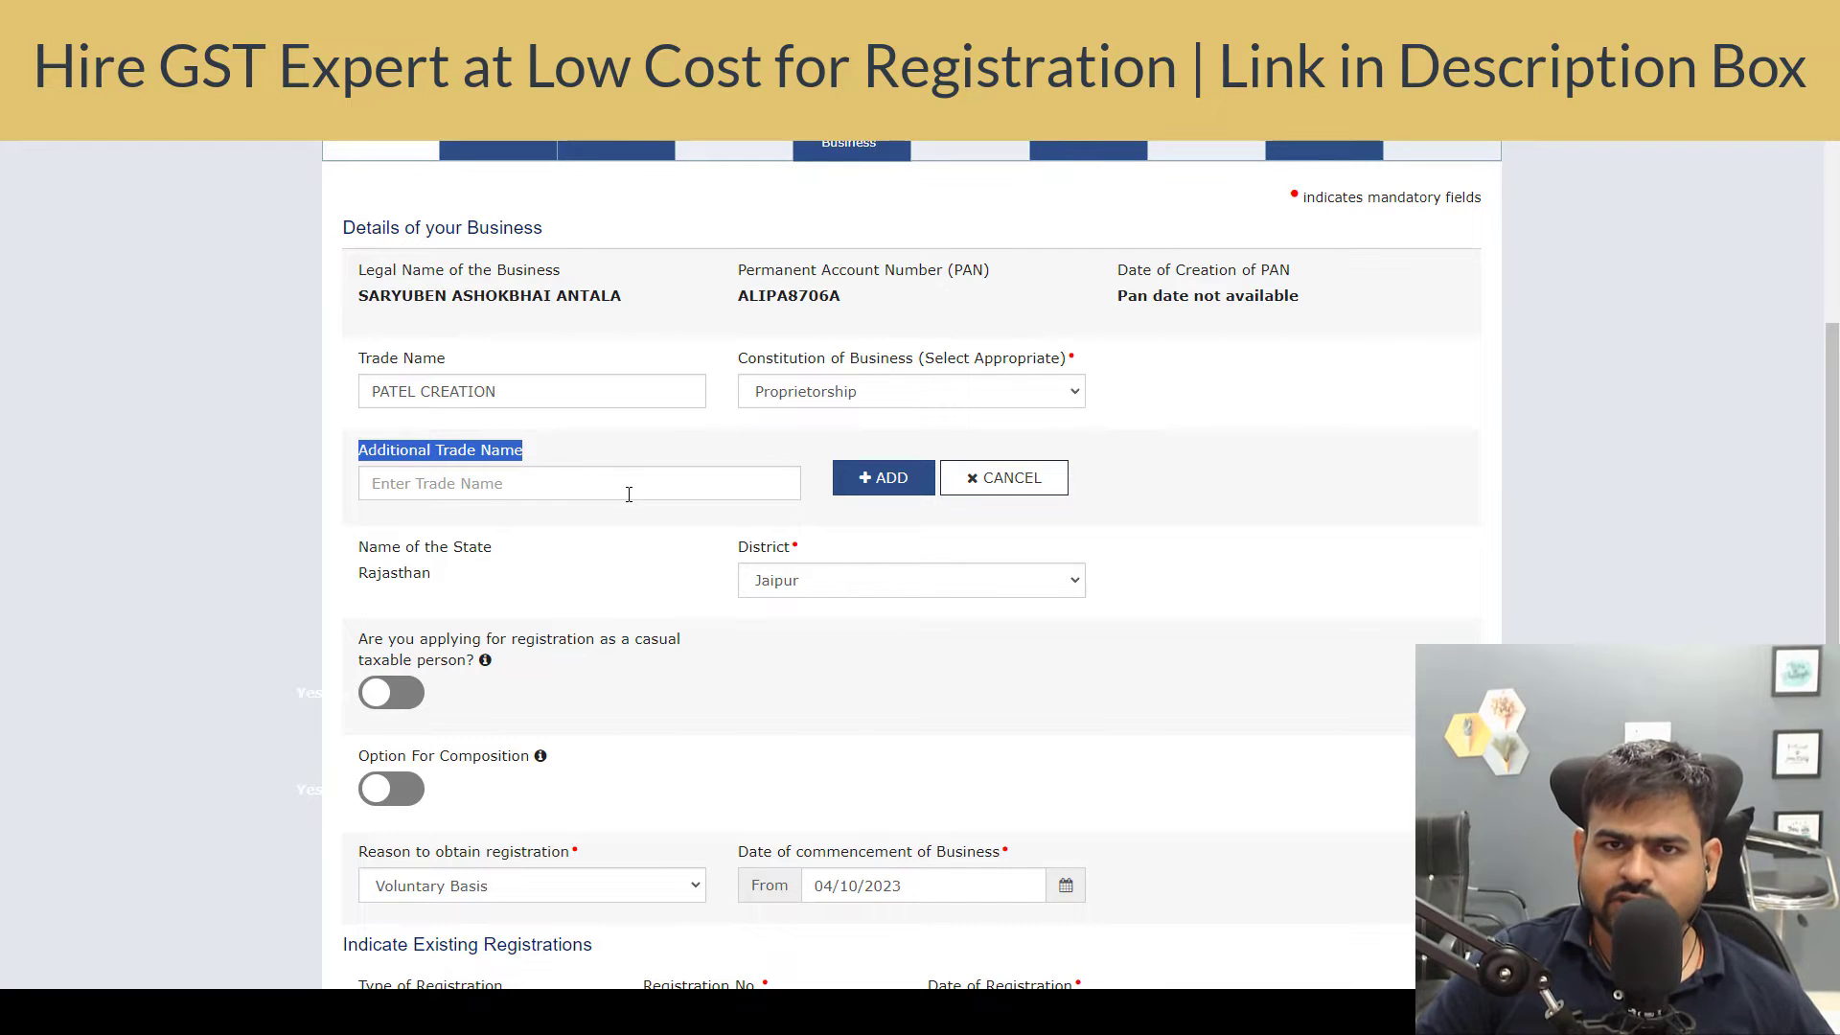
- Review the reason to obtain registration and the date of commencement of business
scroll(628, 492, "down", 4)
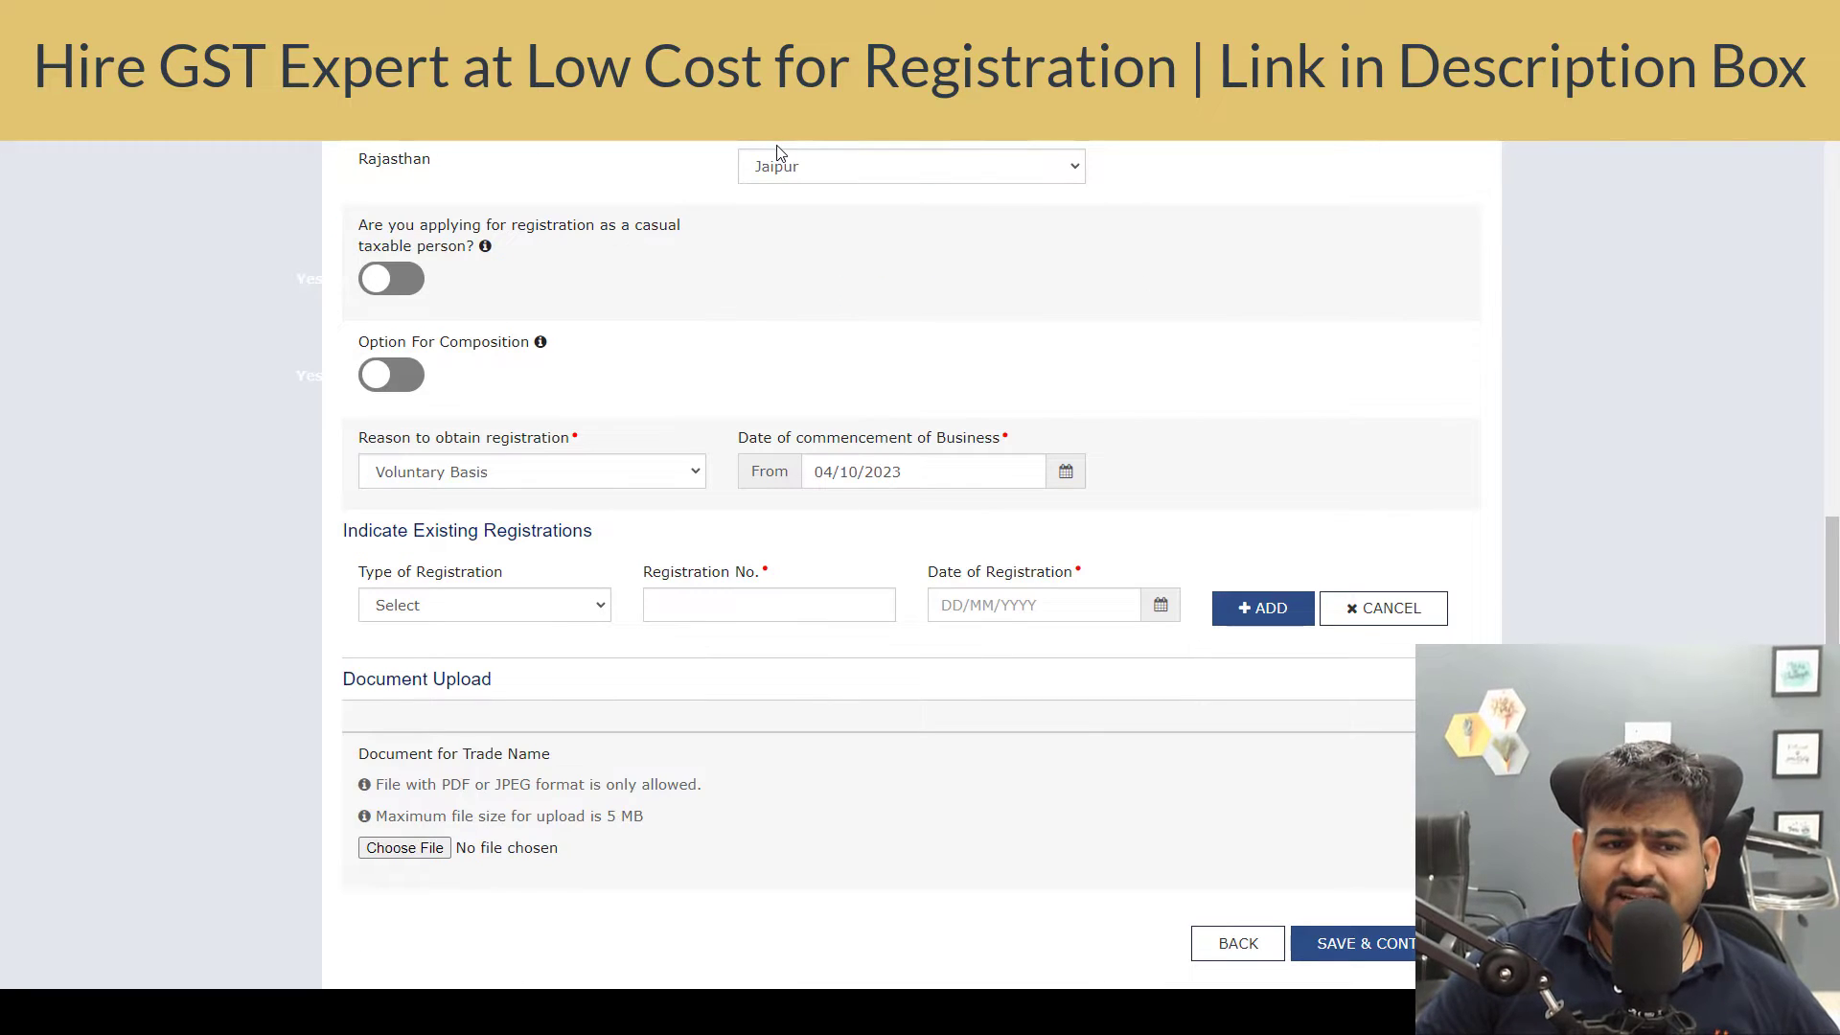
left_click_drag(377, 443, 534, 453)
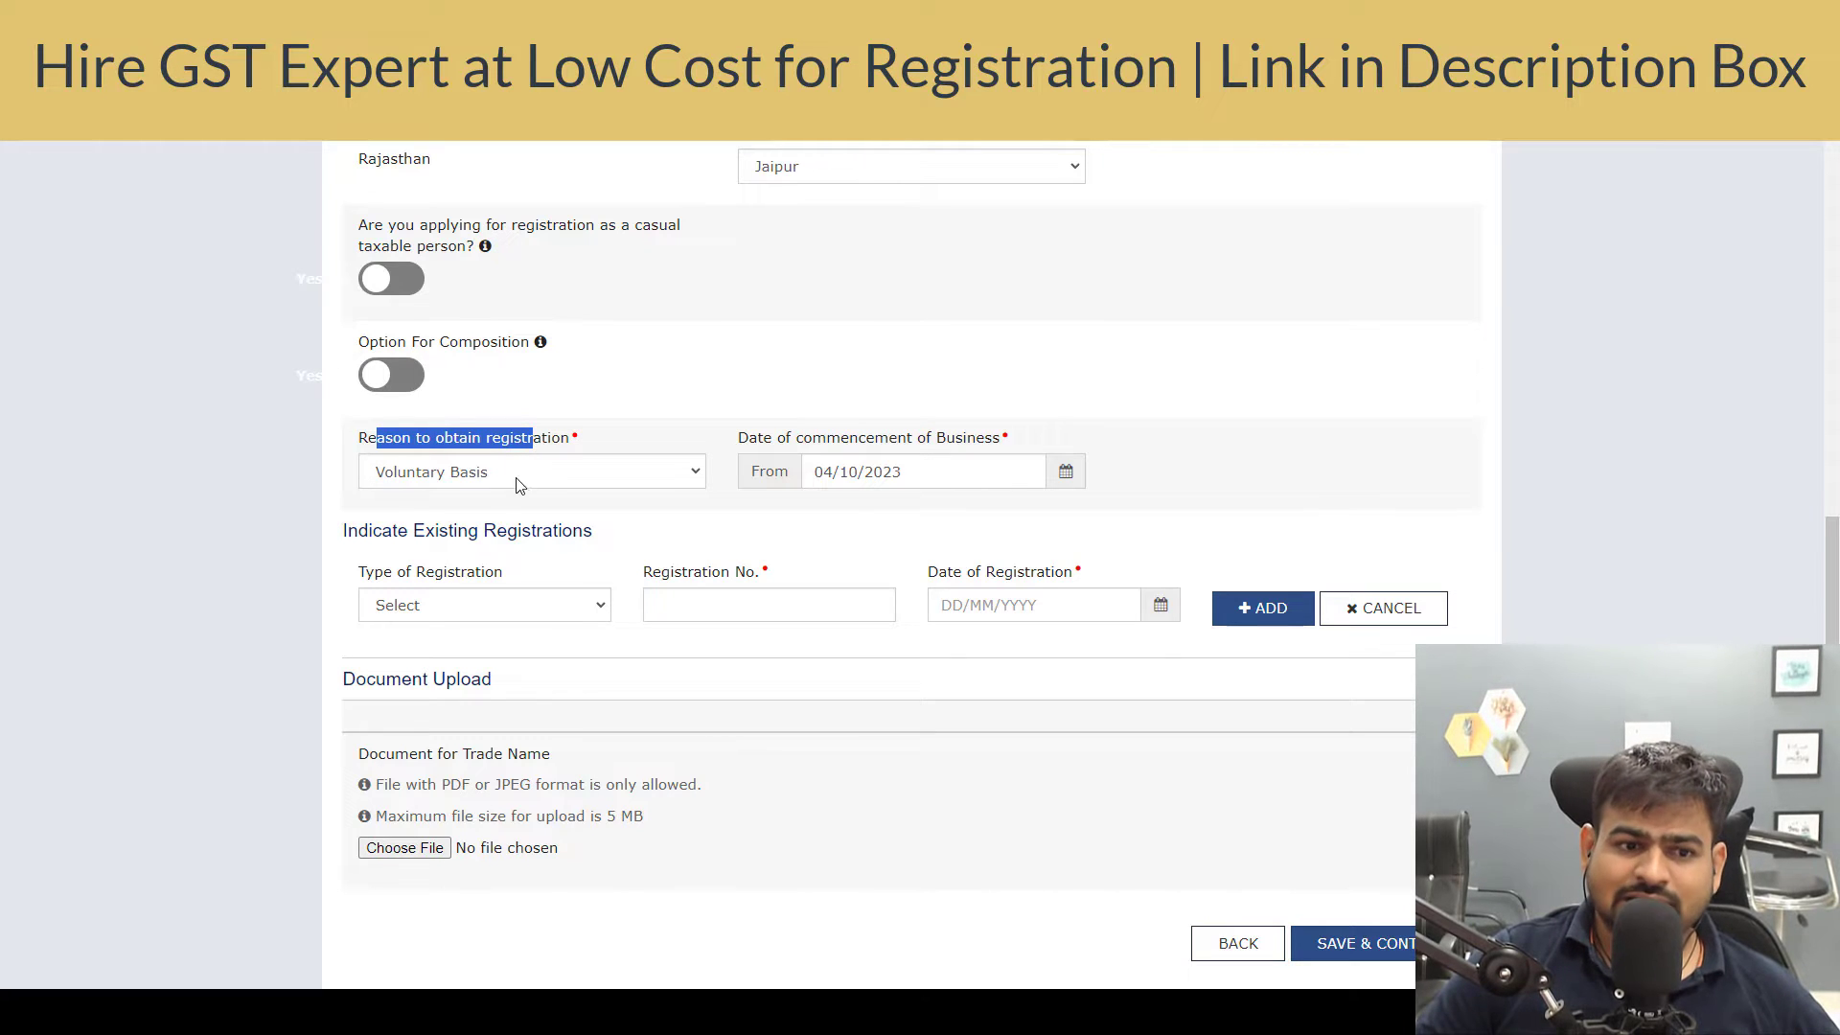
left_click(511, 485)
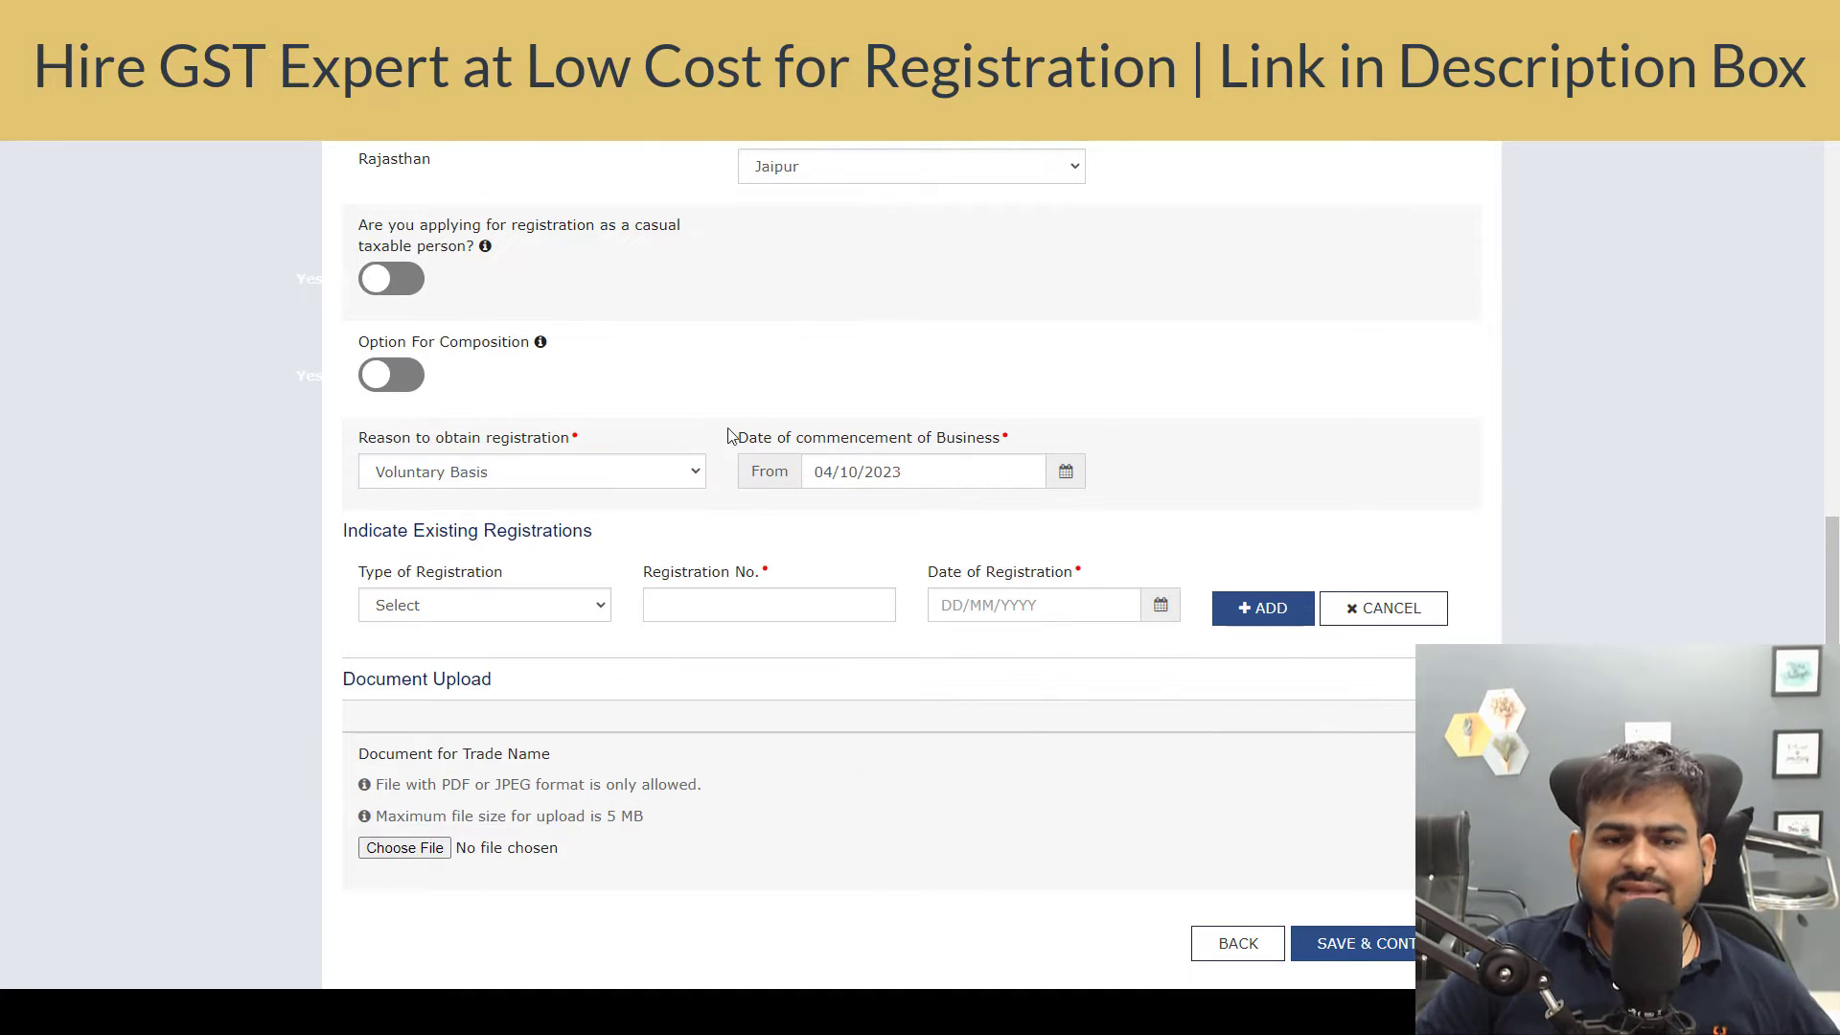
left_click_drag(734, 437, 976, 452)
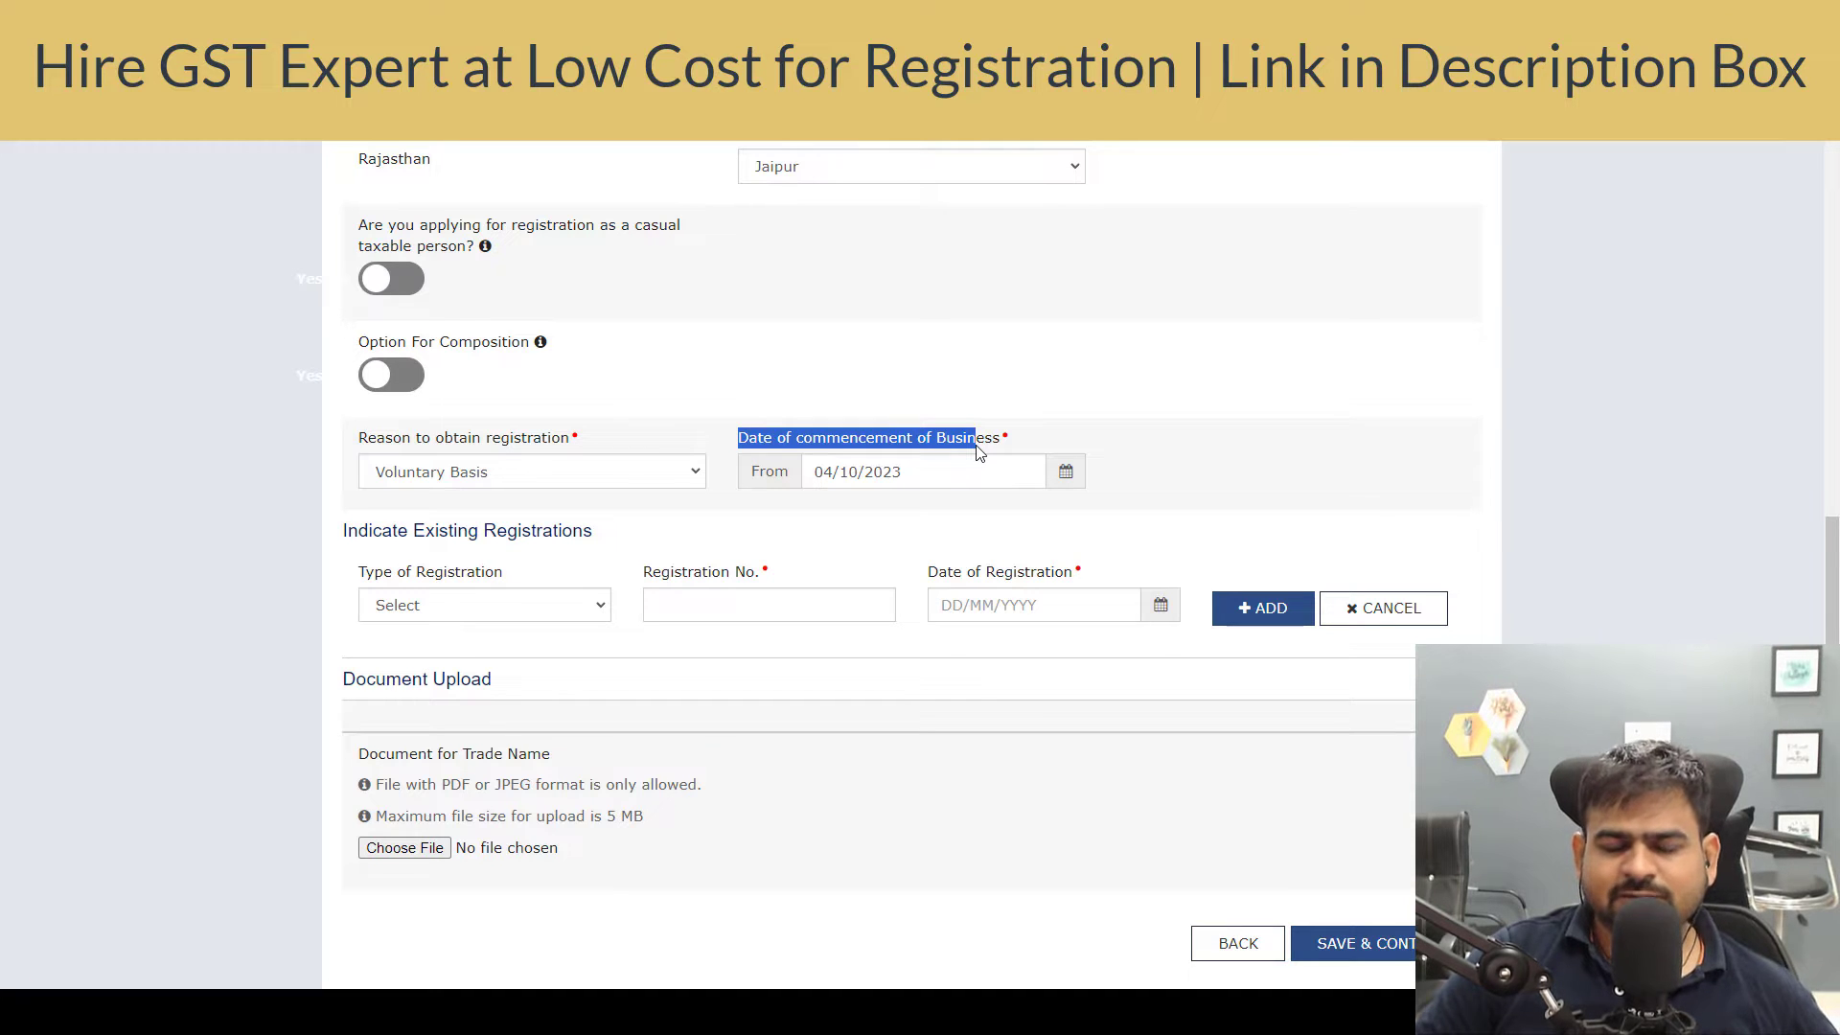
left_click(1064, 479)
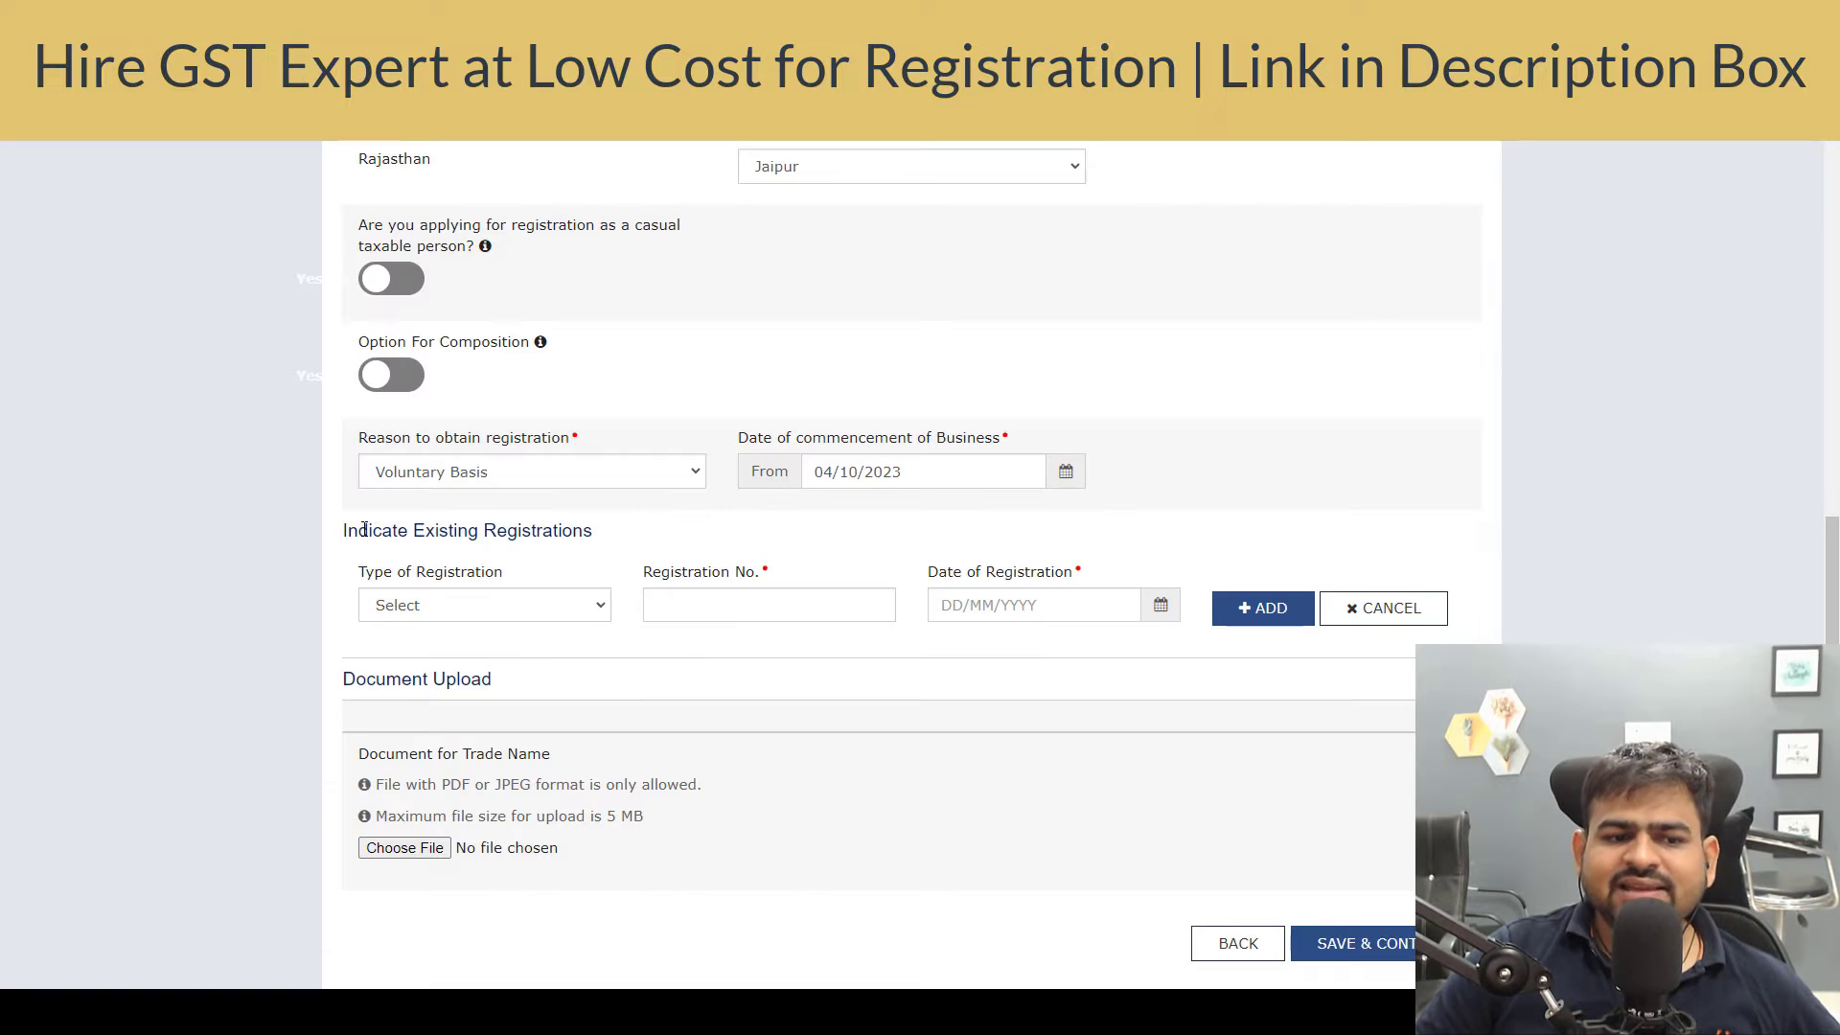
- Set the type of existing registration to Others (Please specify) and activate the field for specifying it
left_click_drag(364, 530, 613, 539)
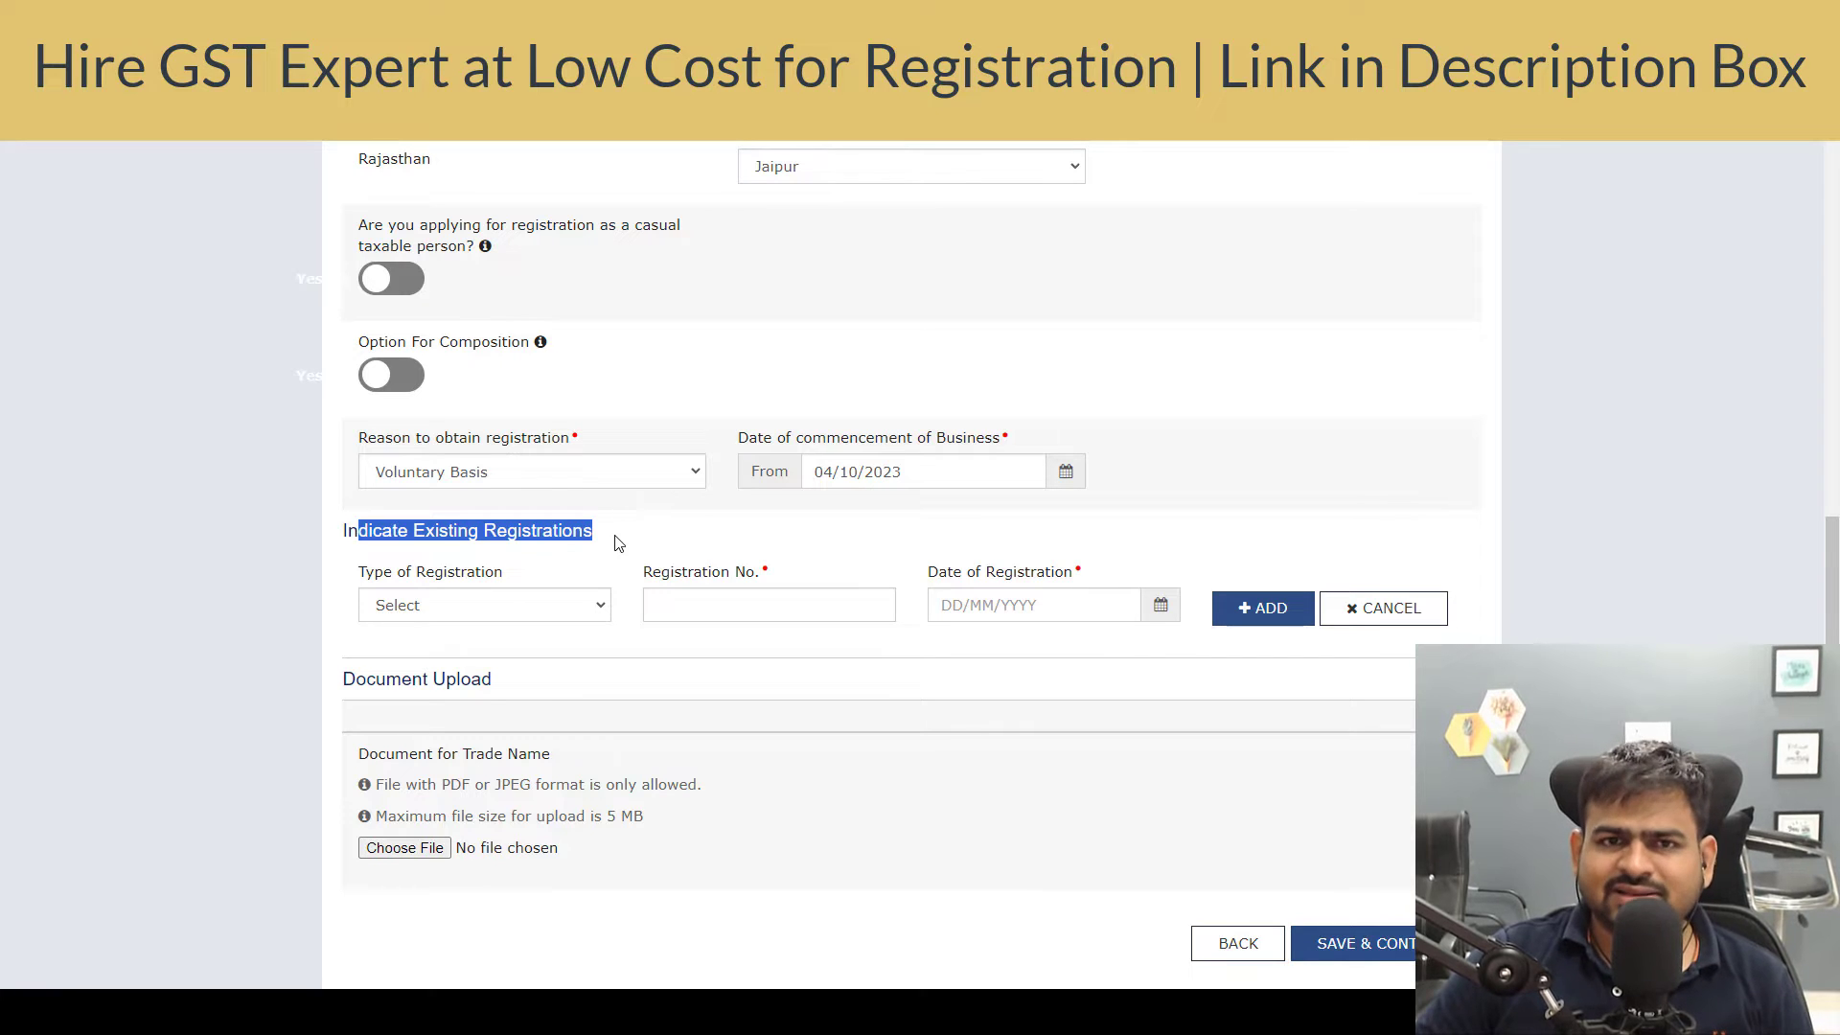
left_click(512, 609)
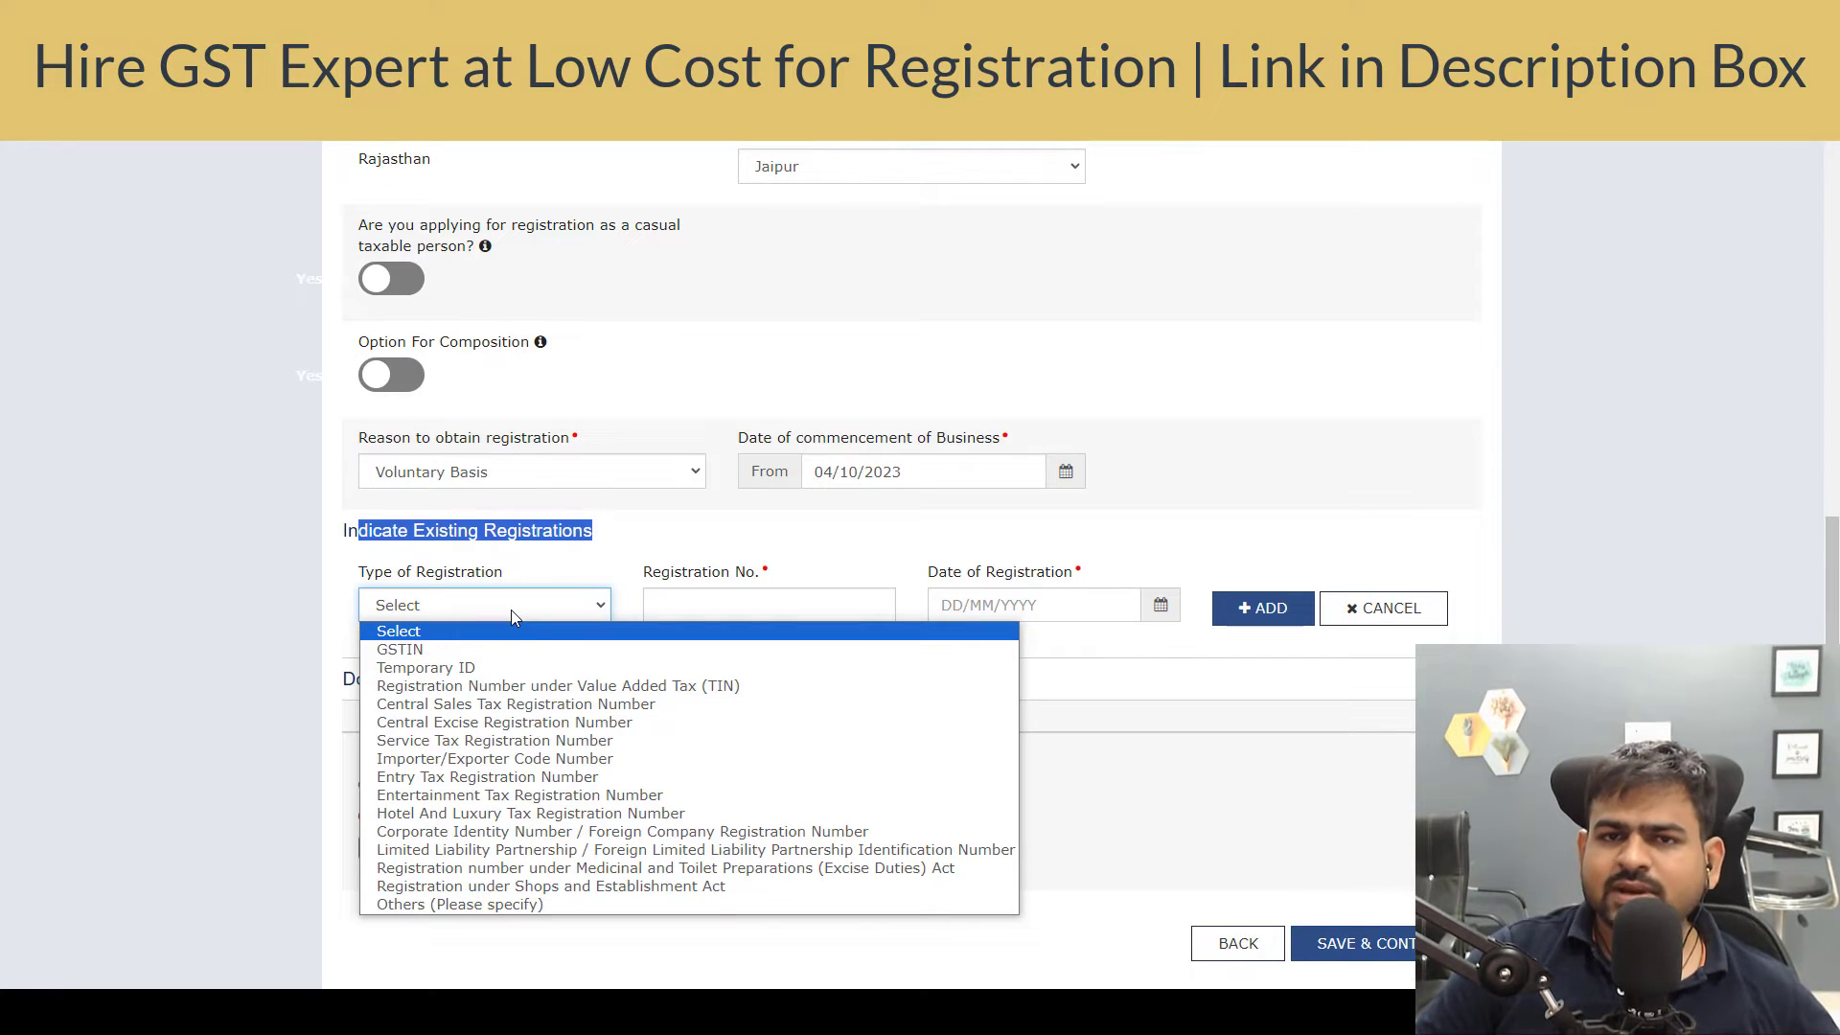
left_click(490, 906)
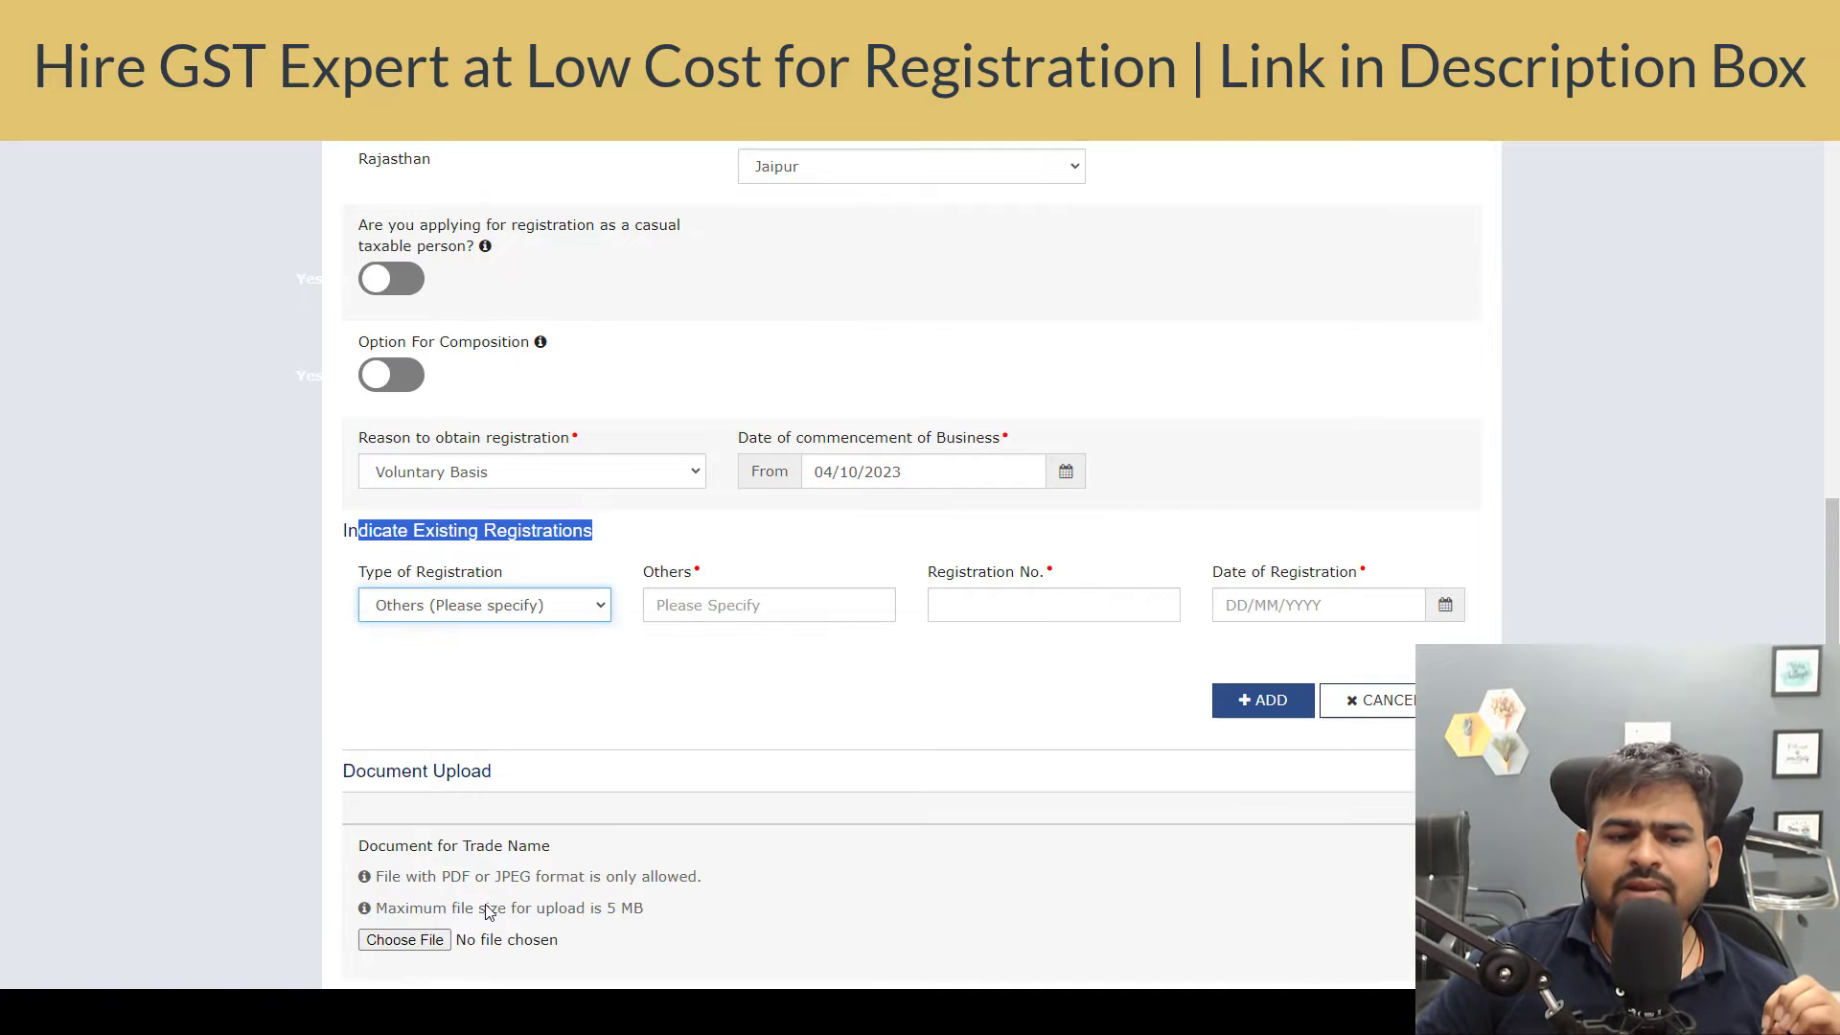
left_click(684, 608)
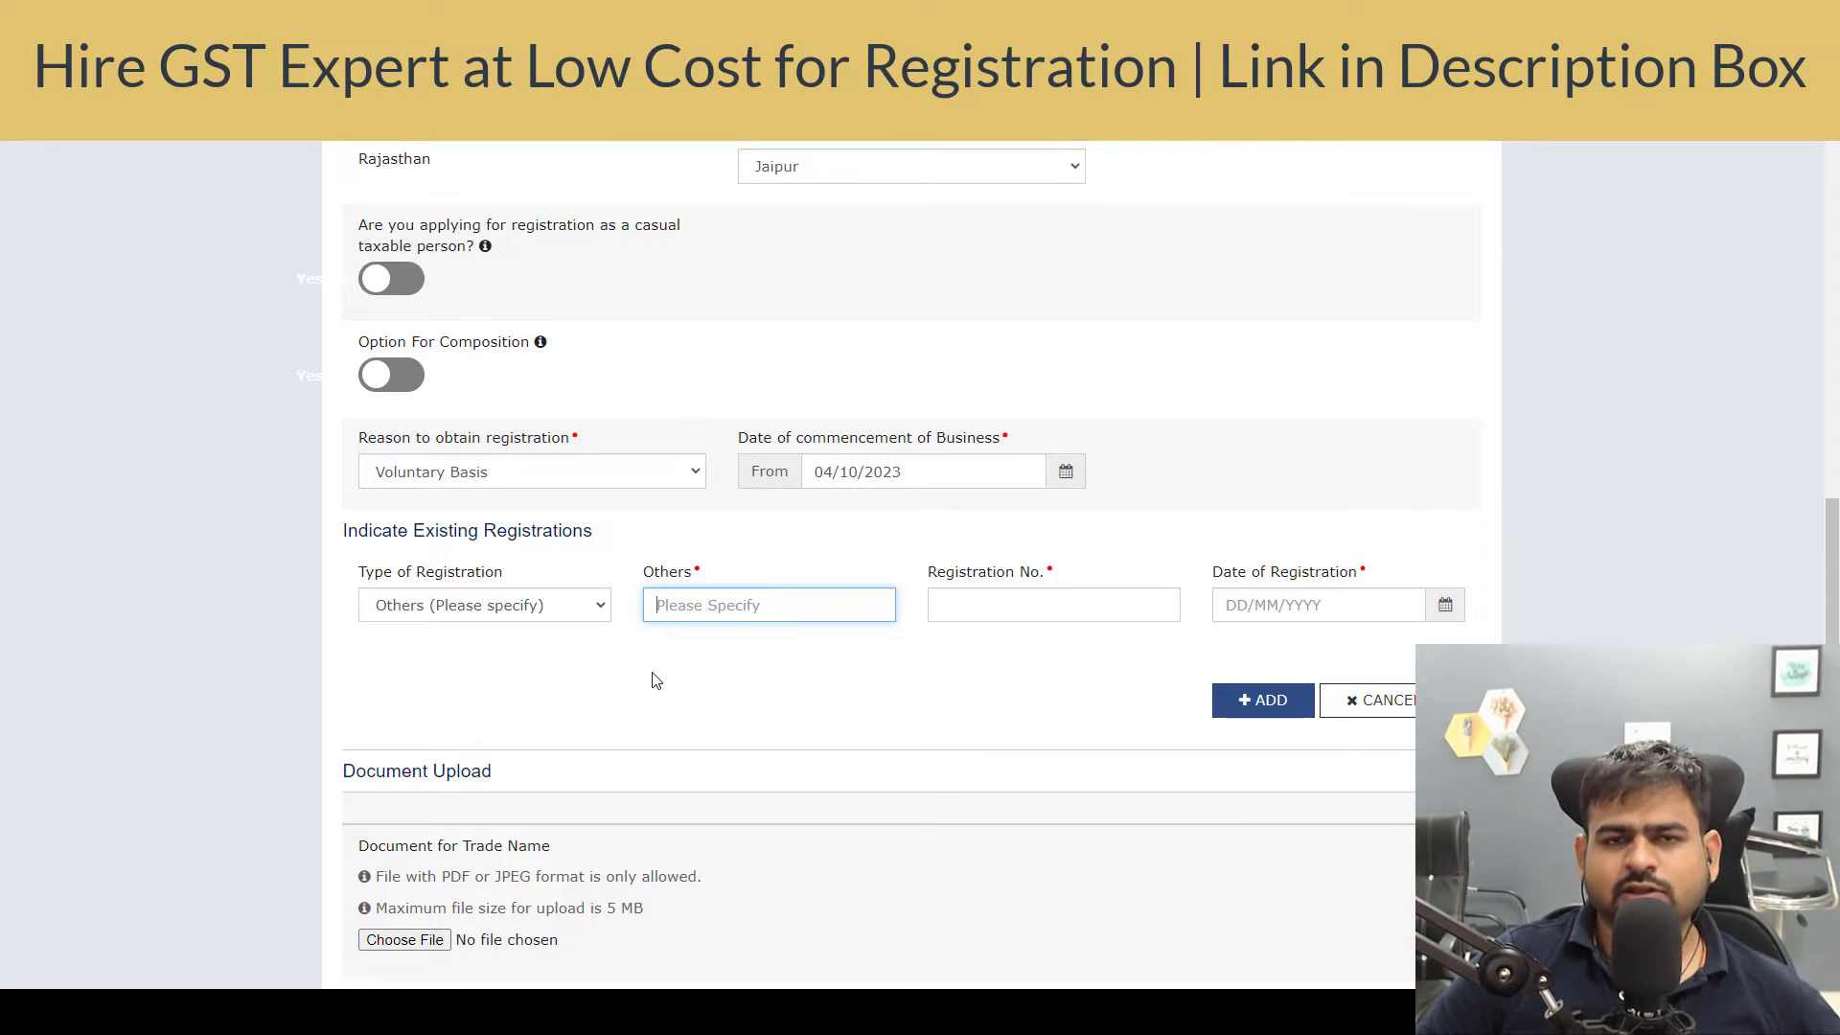
left_click_drag(344, 574, 501, 596)
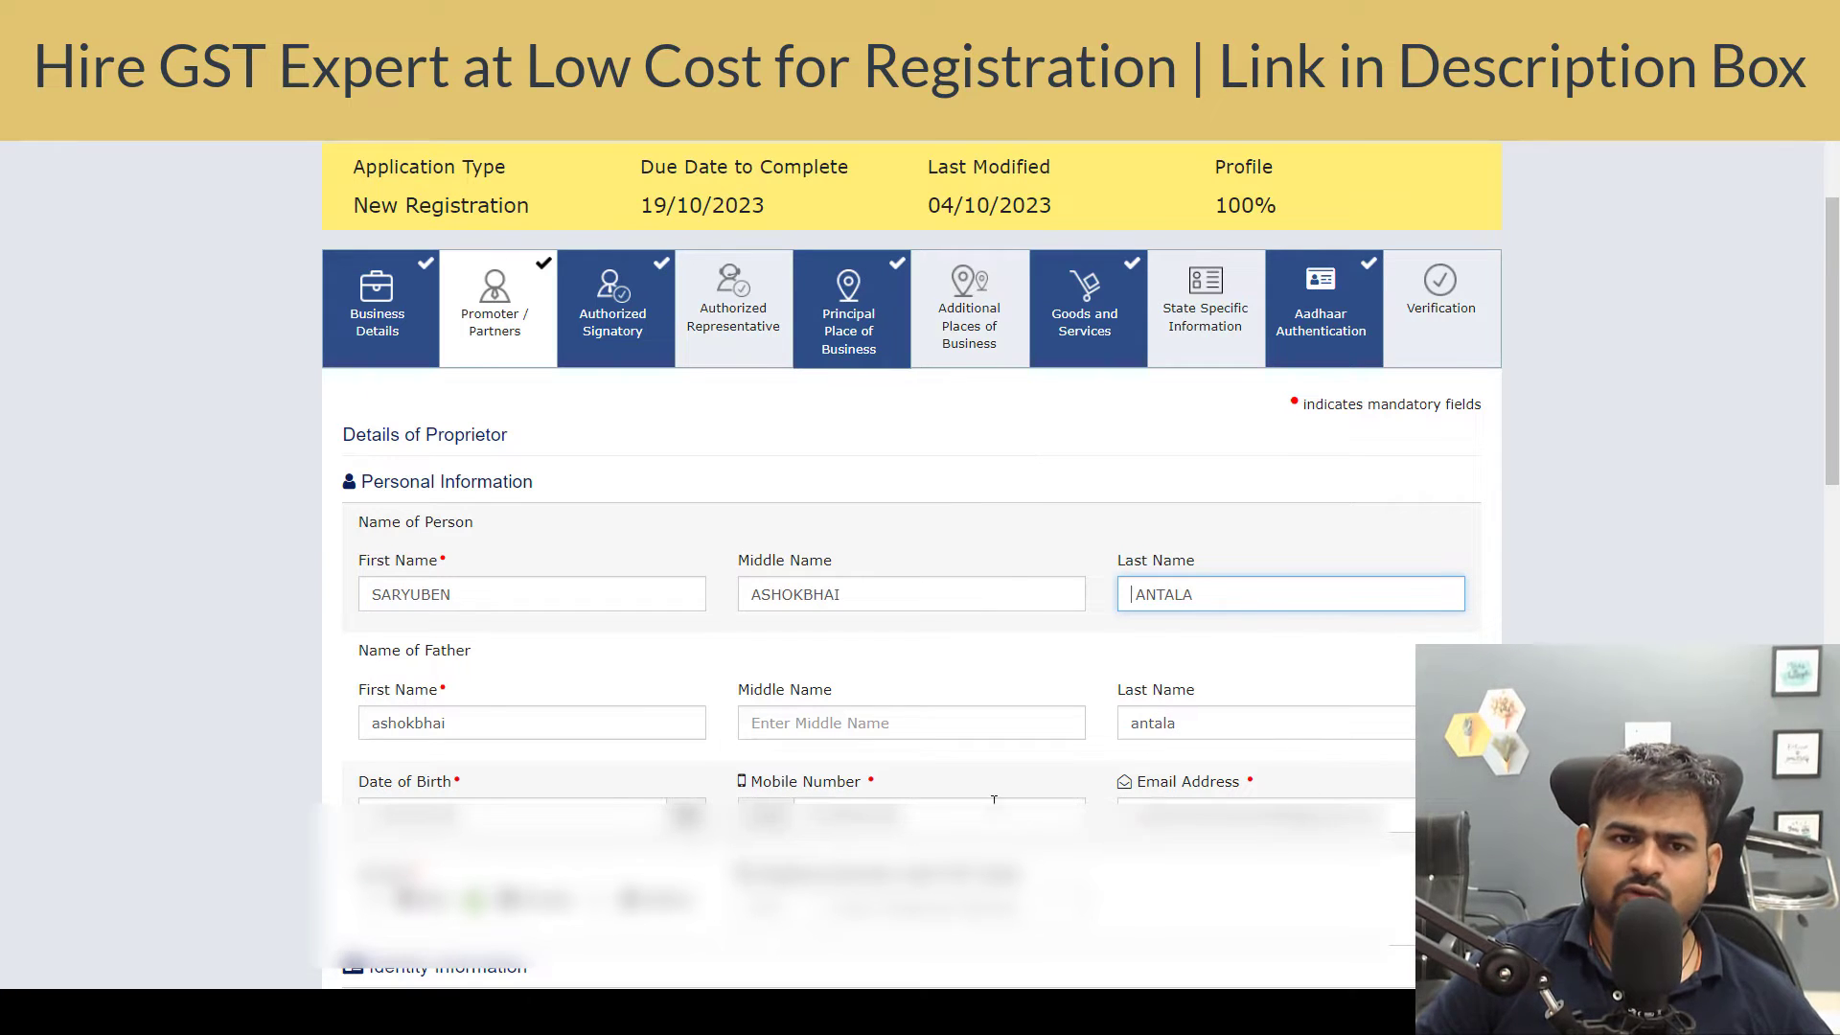
- Review the proprietor's identity information, residential address and uploaded document in the Promoter / Partners section
scroll(546, 795, "down", 8)
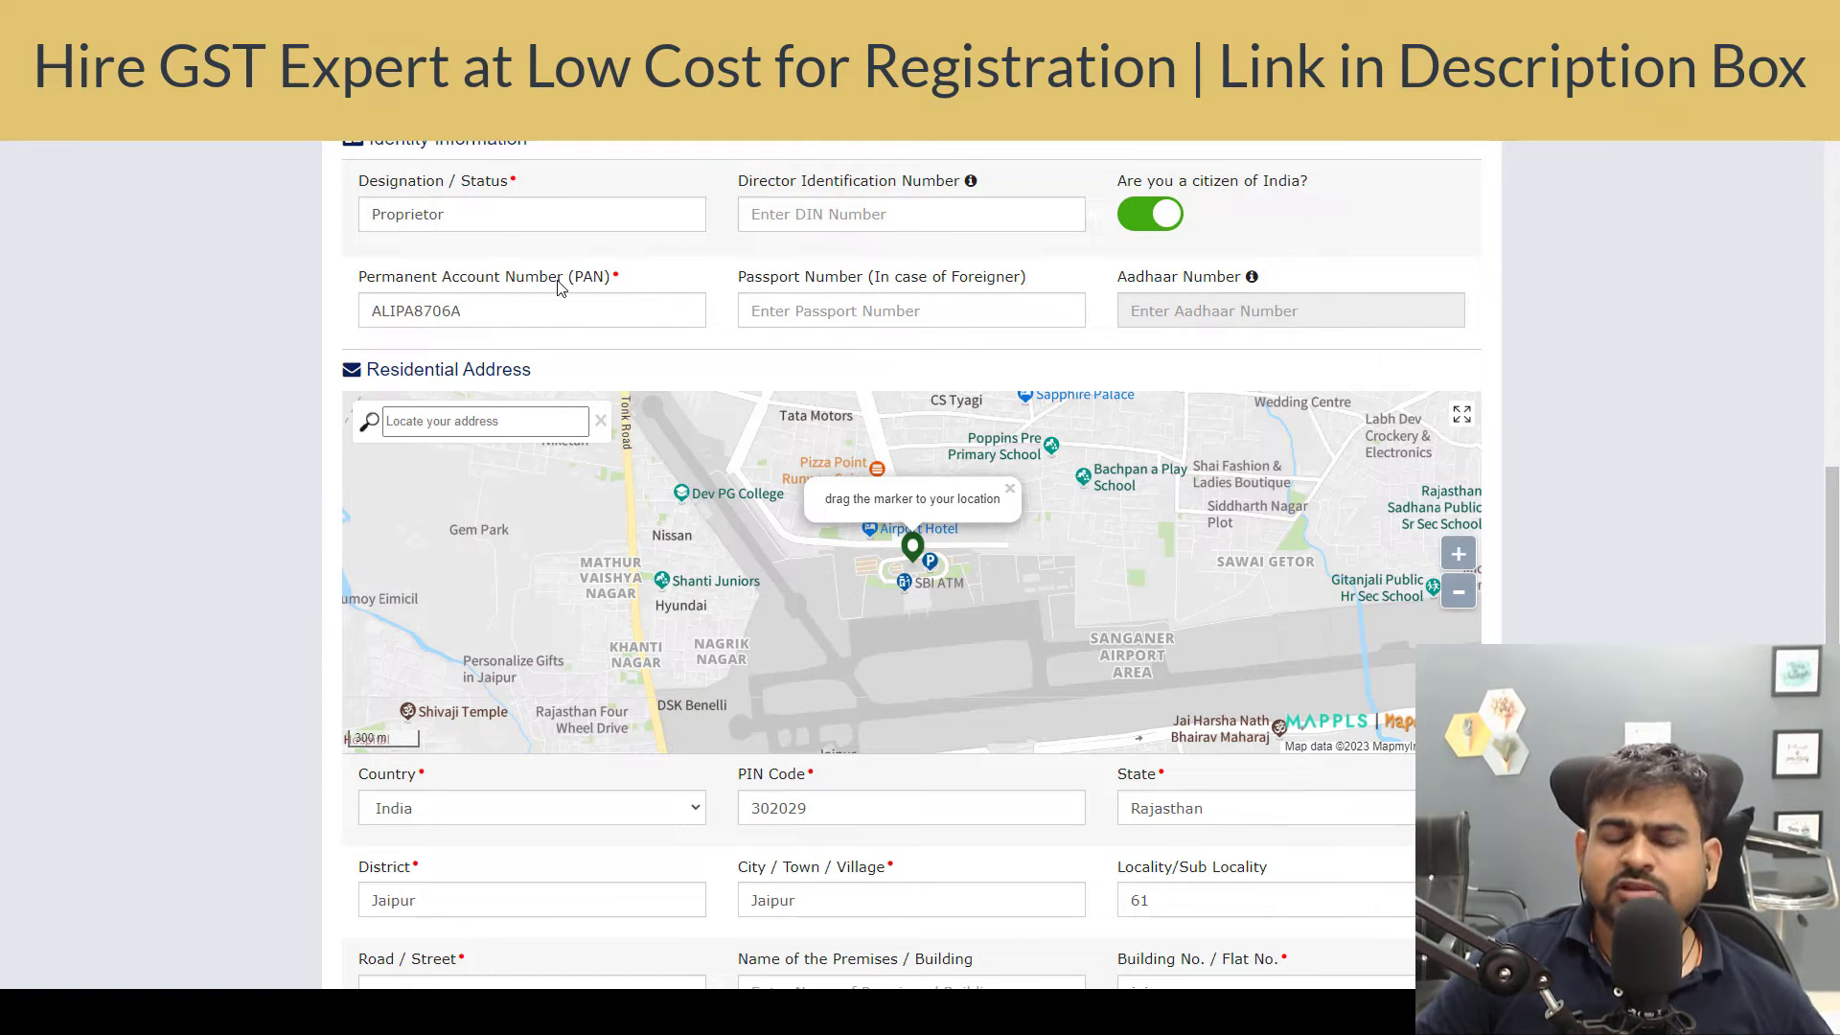
scroll(558, 288, "down", 3)
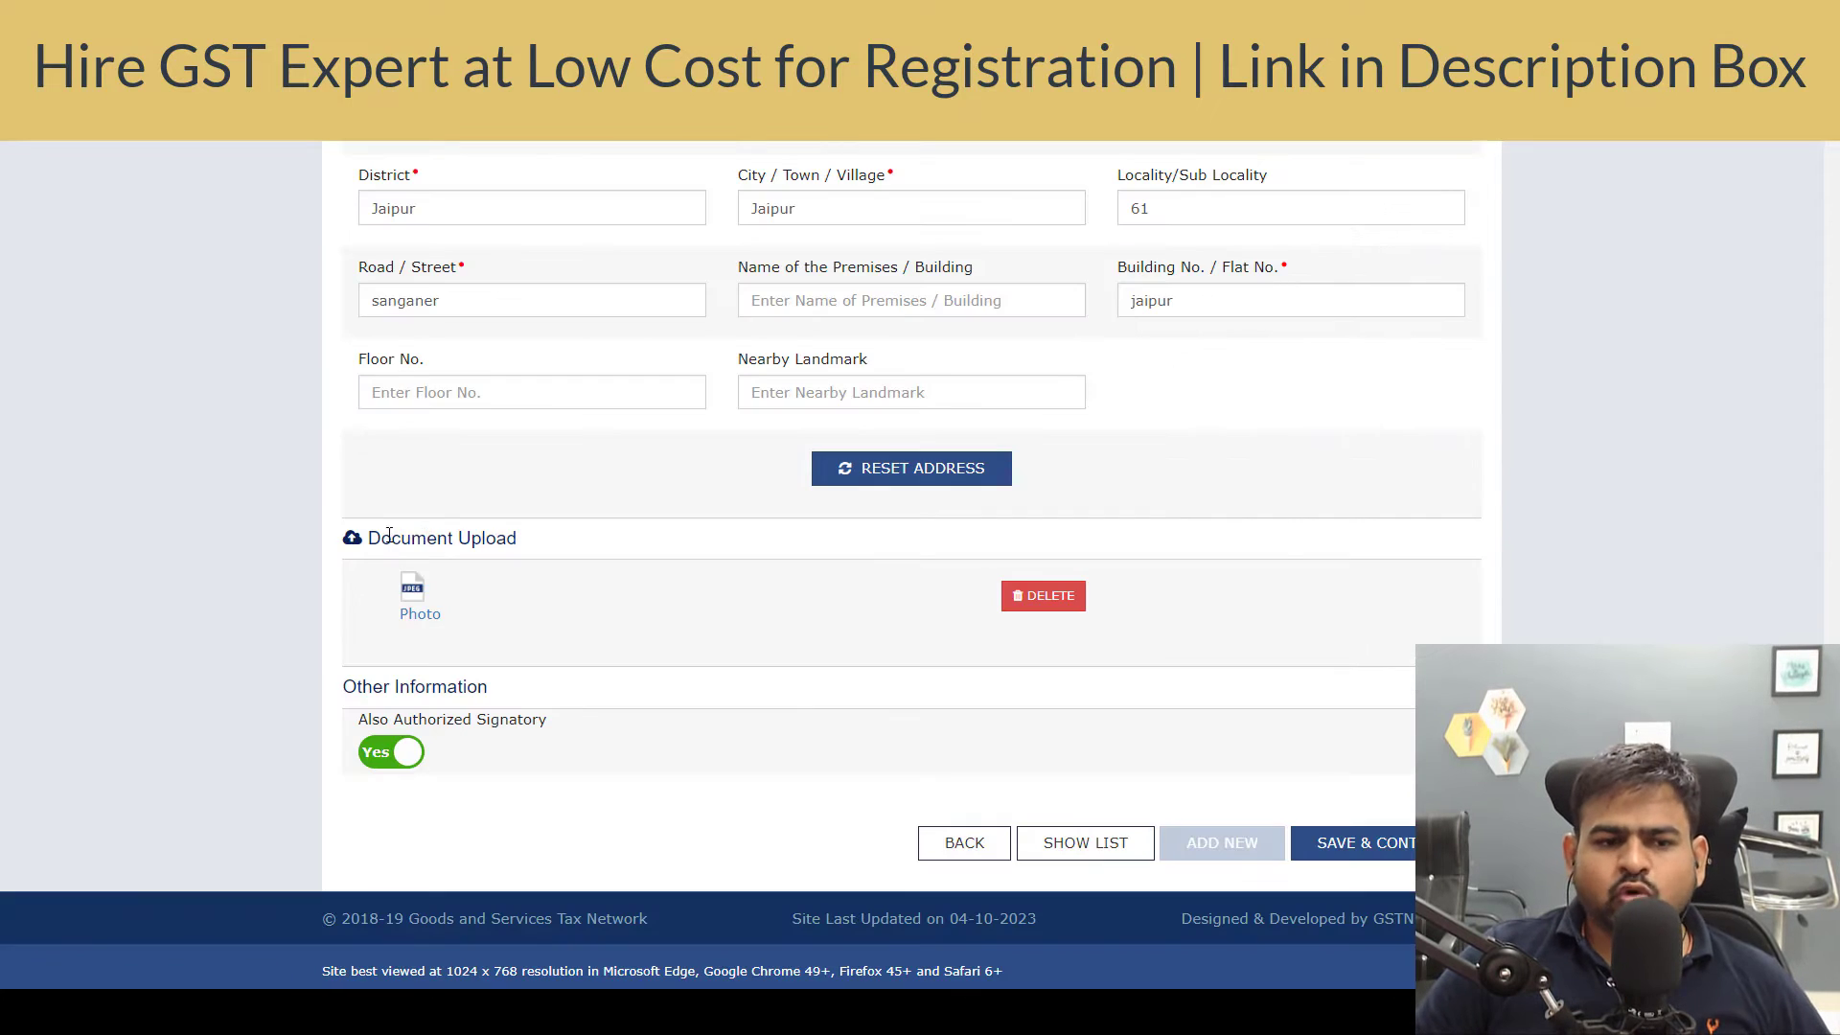
left_click_drag(392, 539, 511, 538)
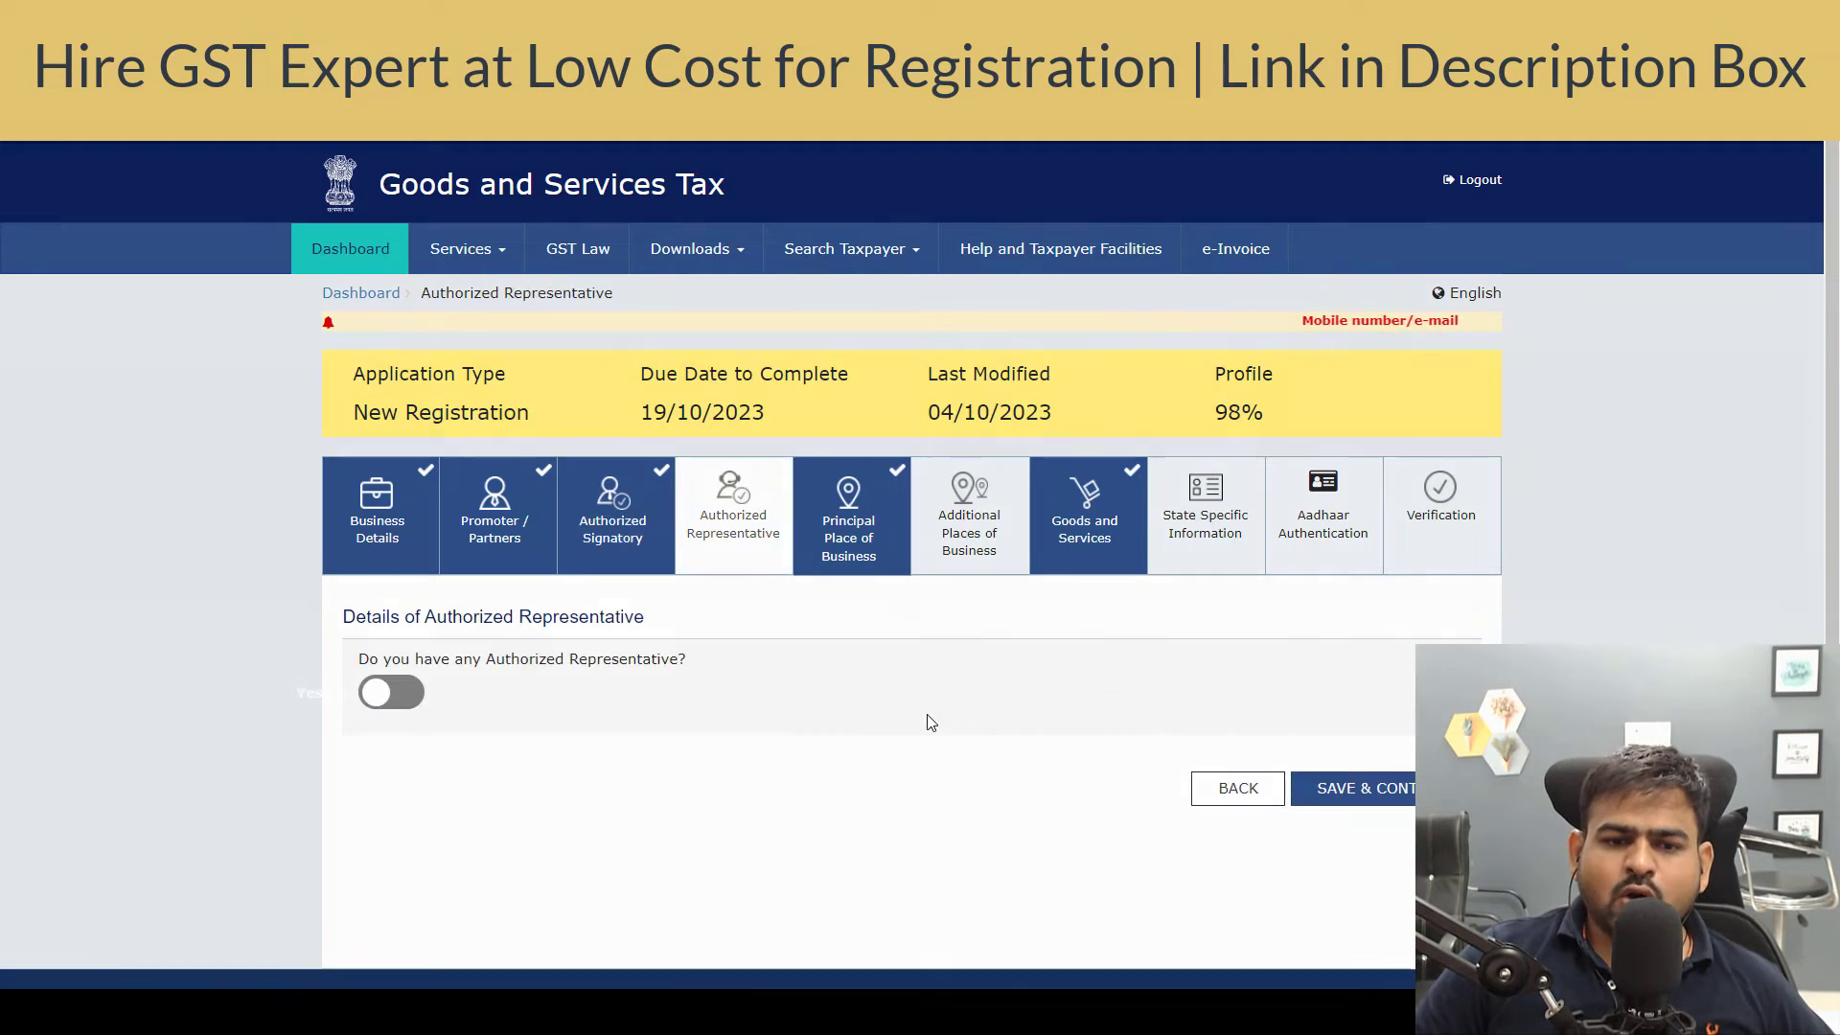
- View the Authorized Representative section and examine the address and map in the Principal Place of Business section
left_click(776, 513)
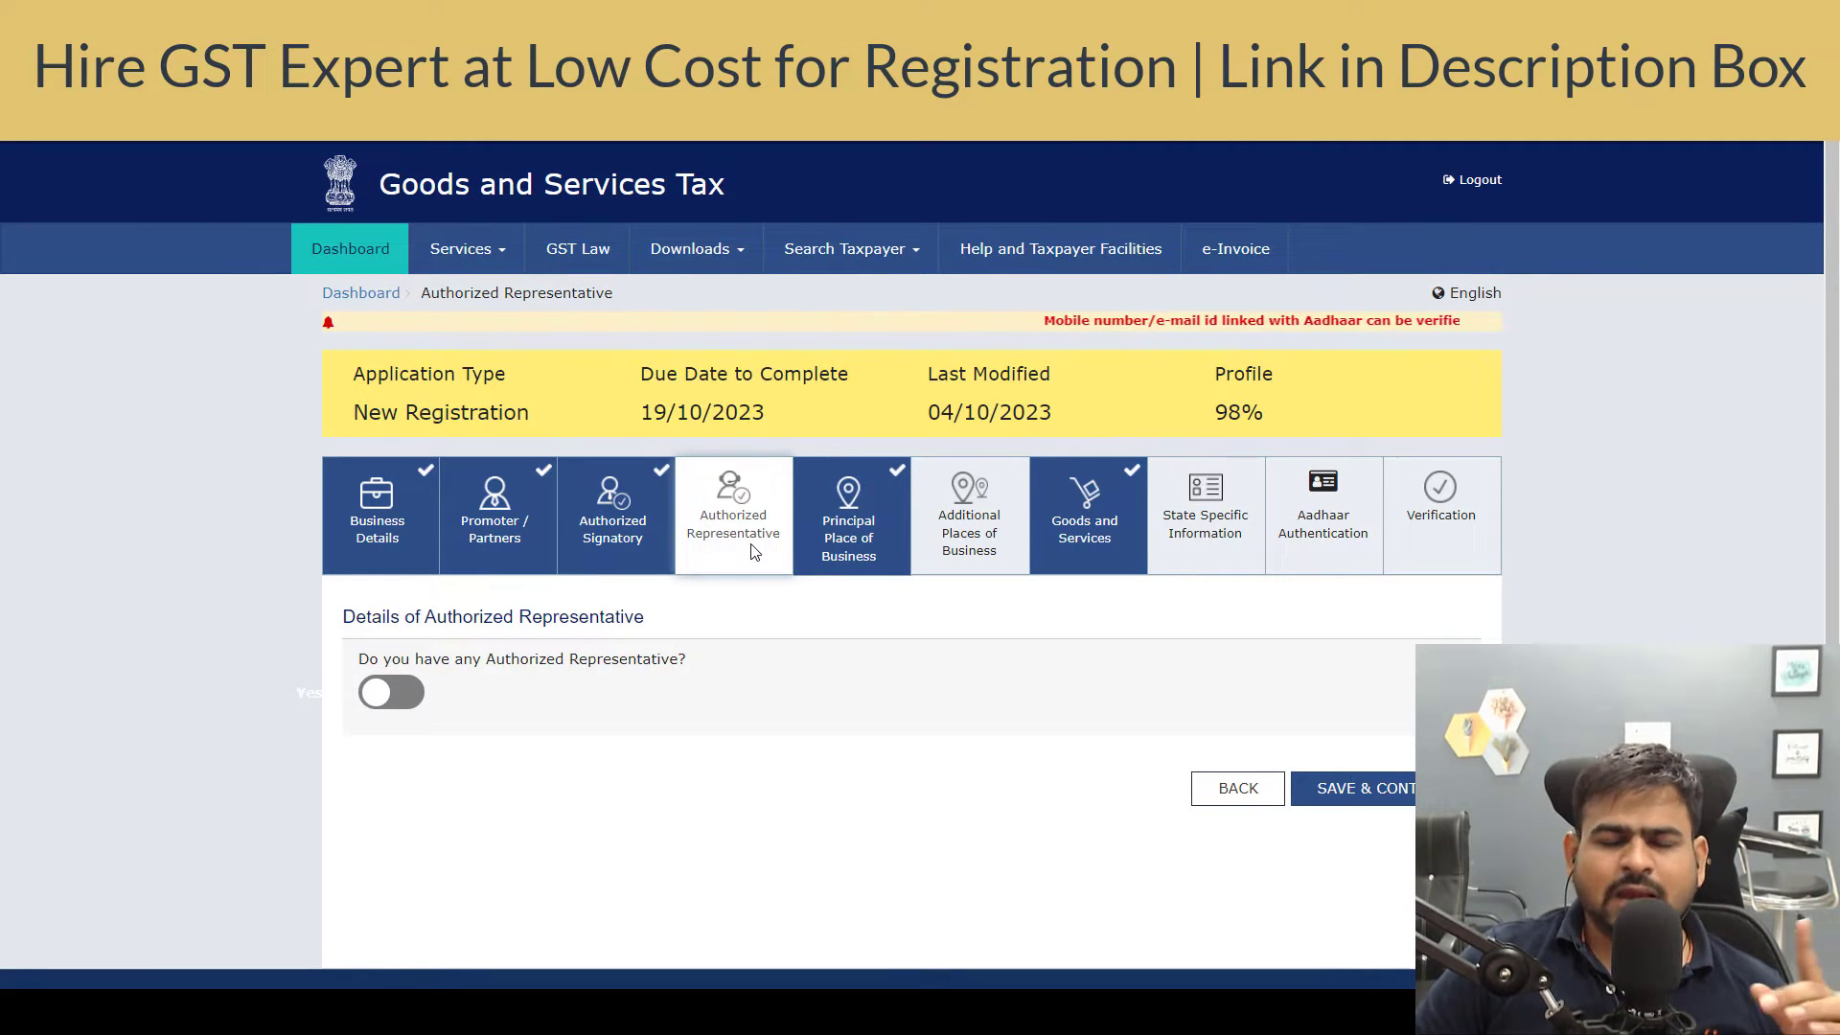
left_click(855, 525)
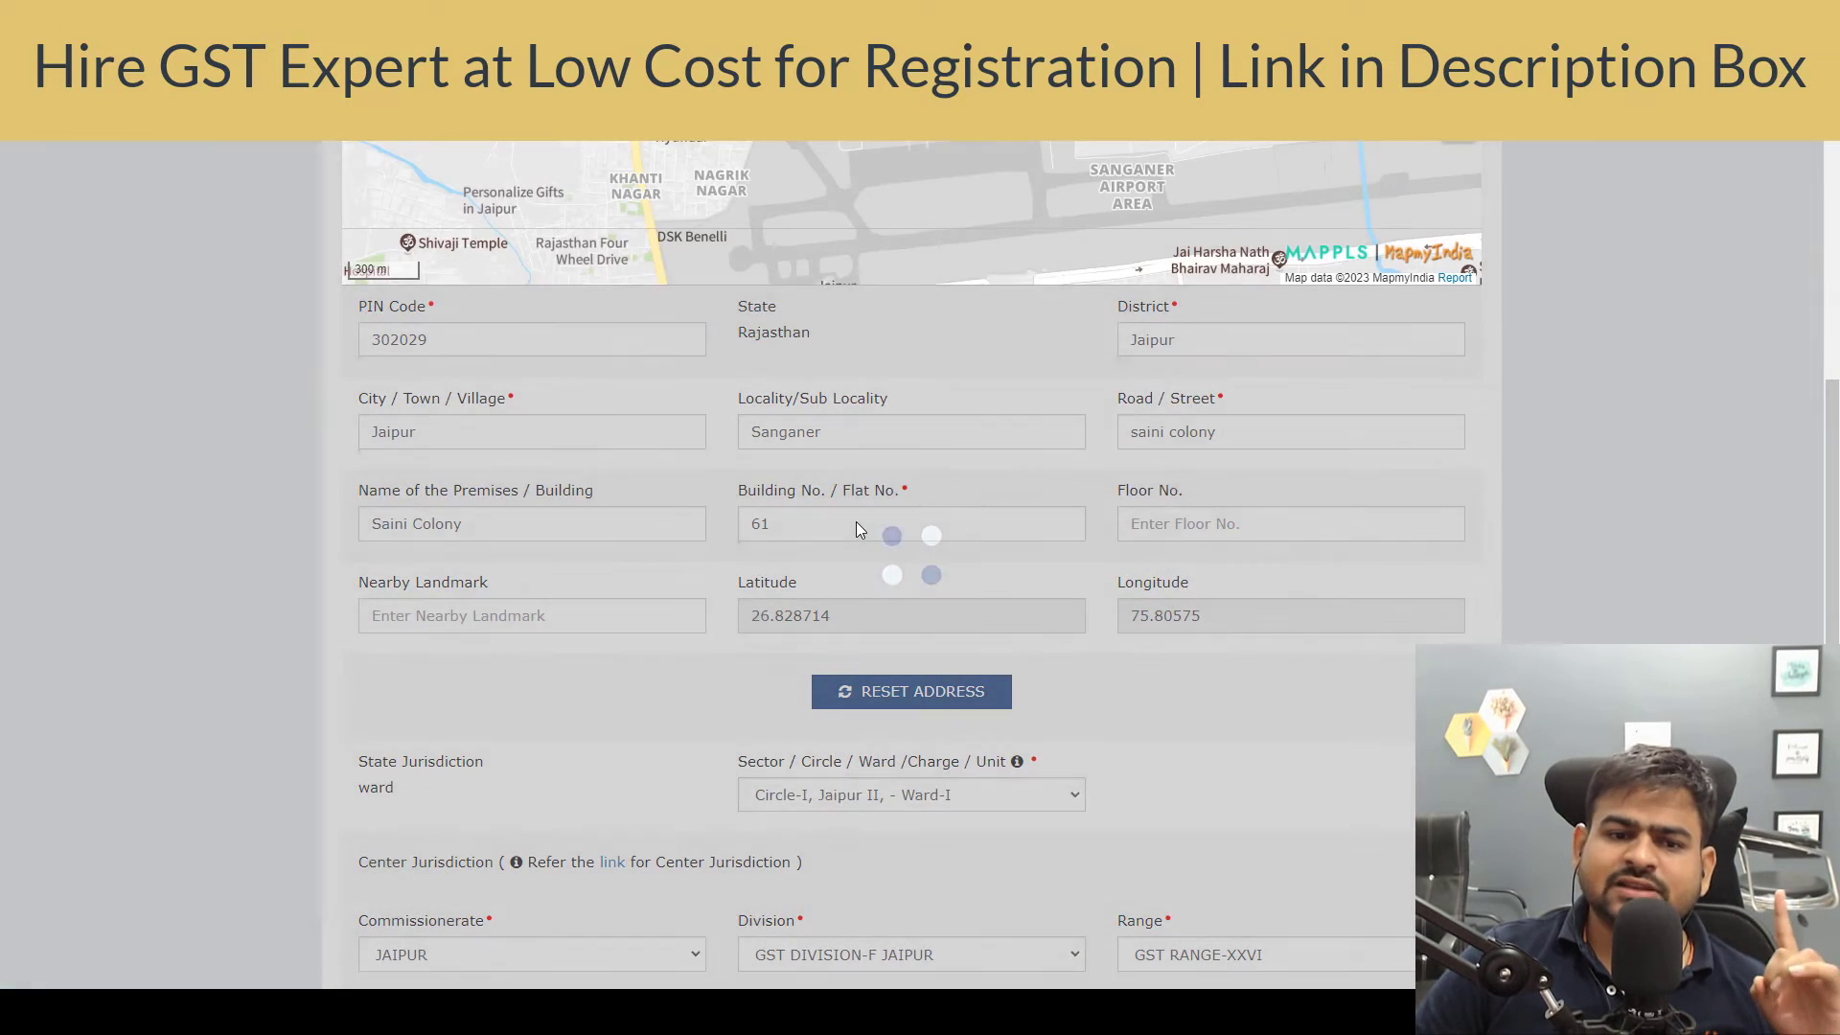
scroll(857, 528, "up", 2)
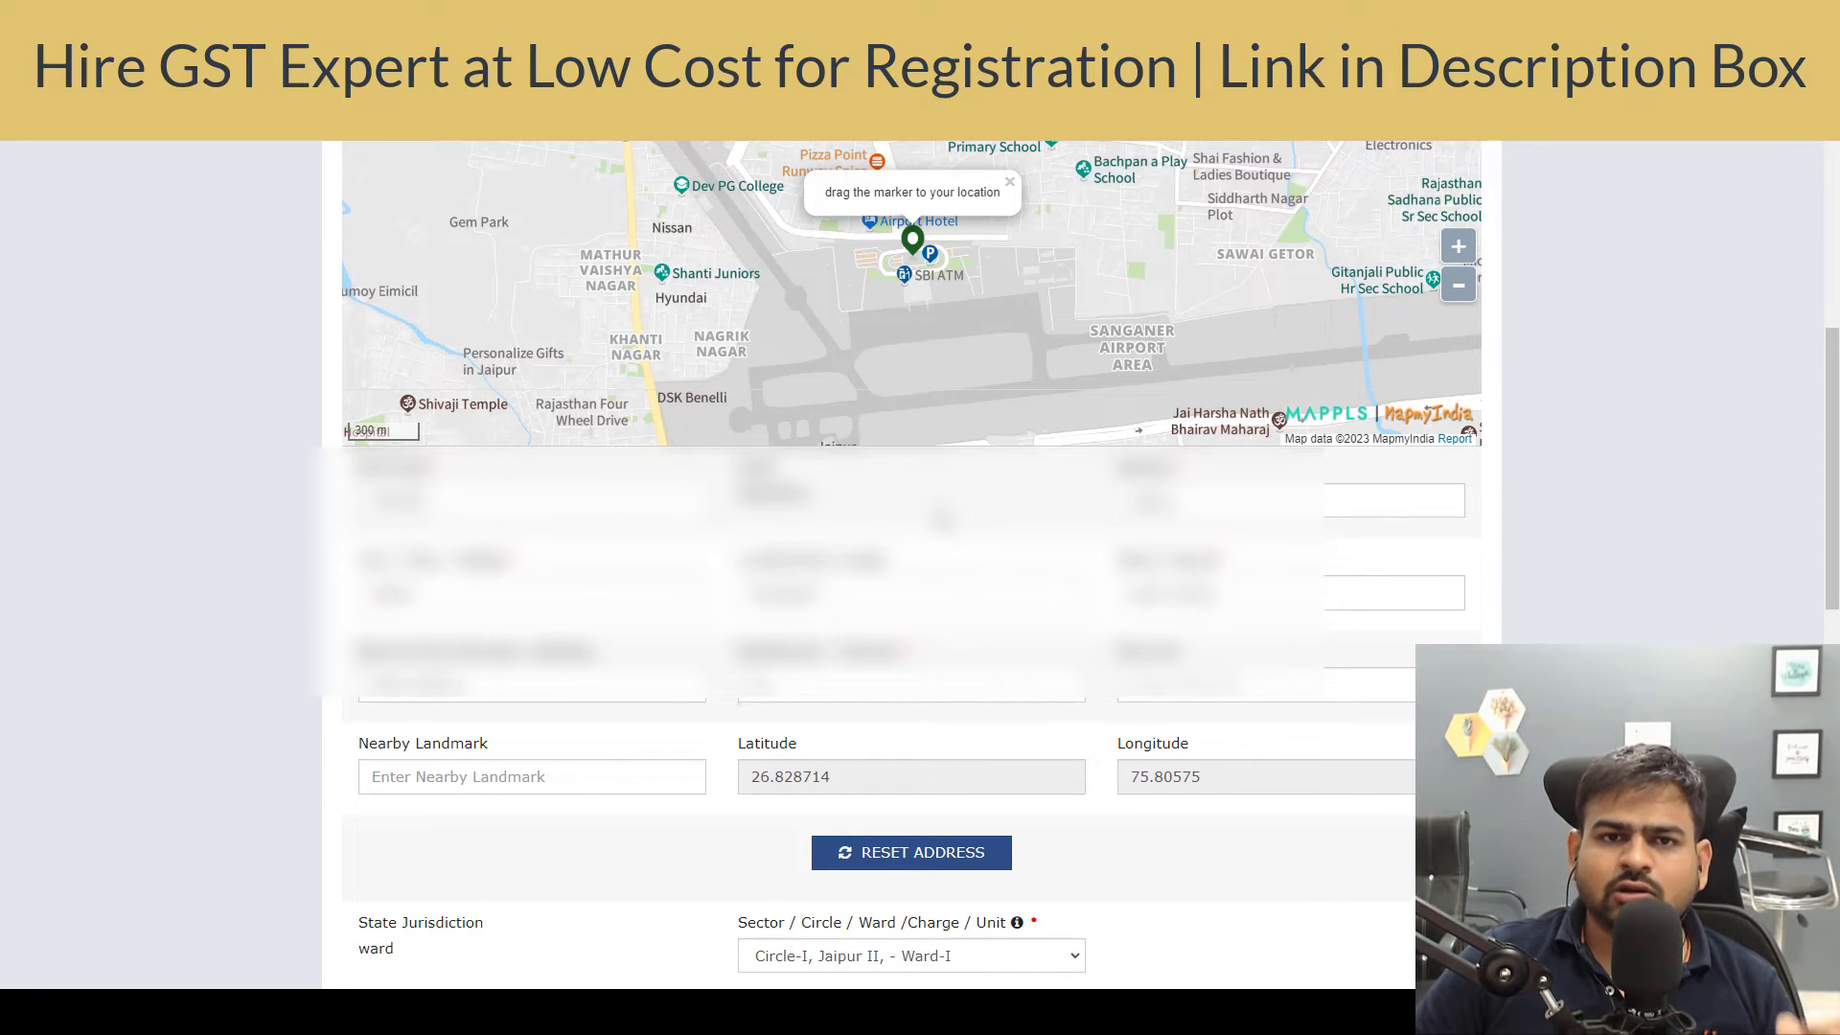
left_click_drag(941, 535, 941, 541)
scroll(943, 543, "up", 2)
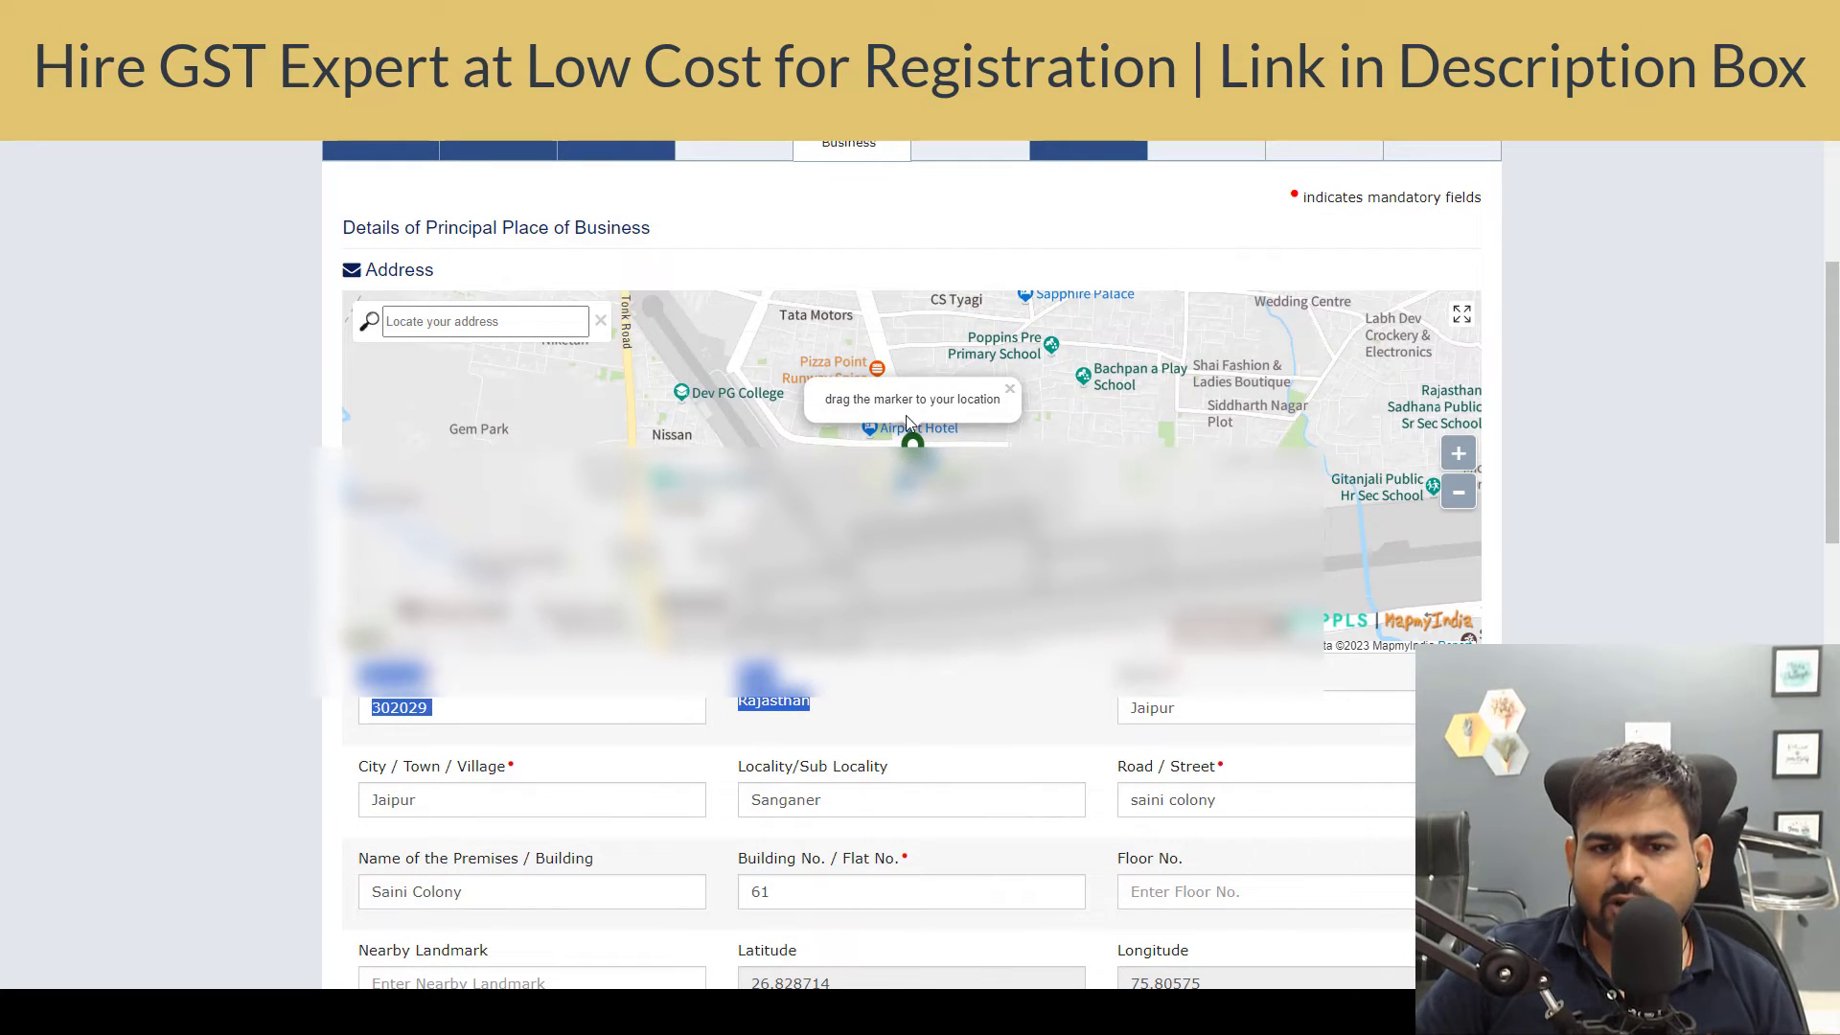
mouse_move(913, 447)
left_mouse_down()
mouse_move(870, 444)
mouse_move(914, 447)
left_mouse_up()
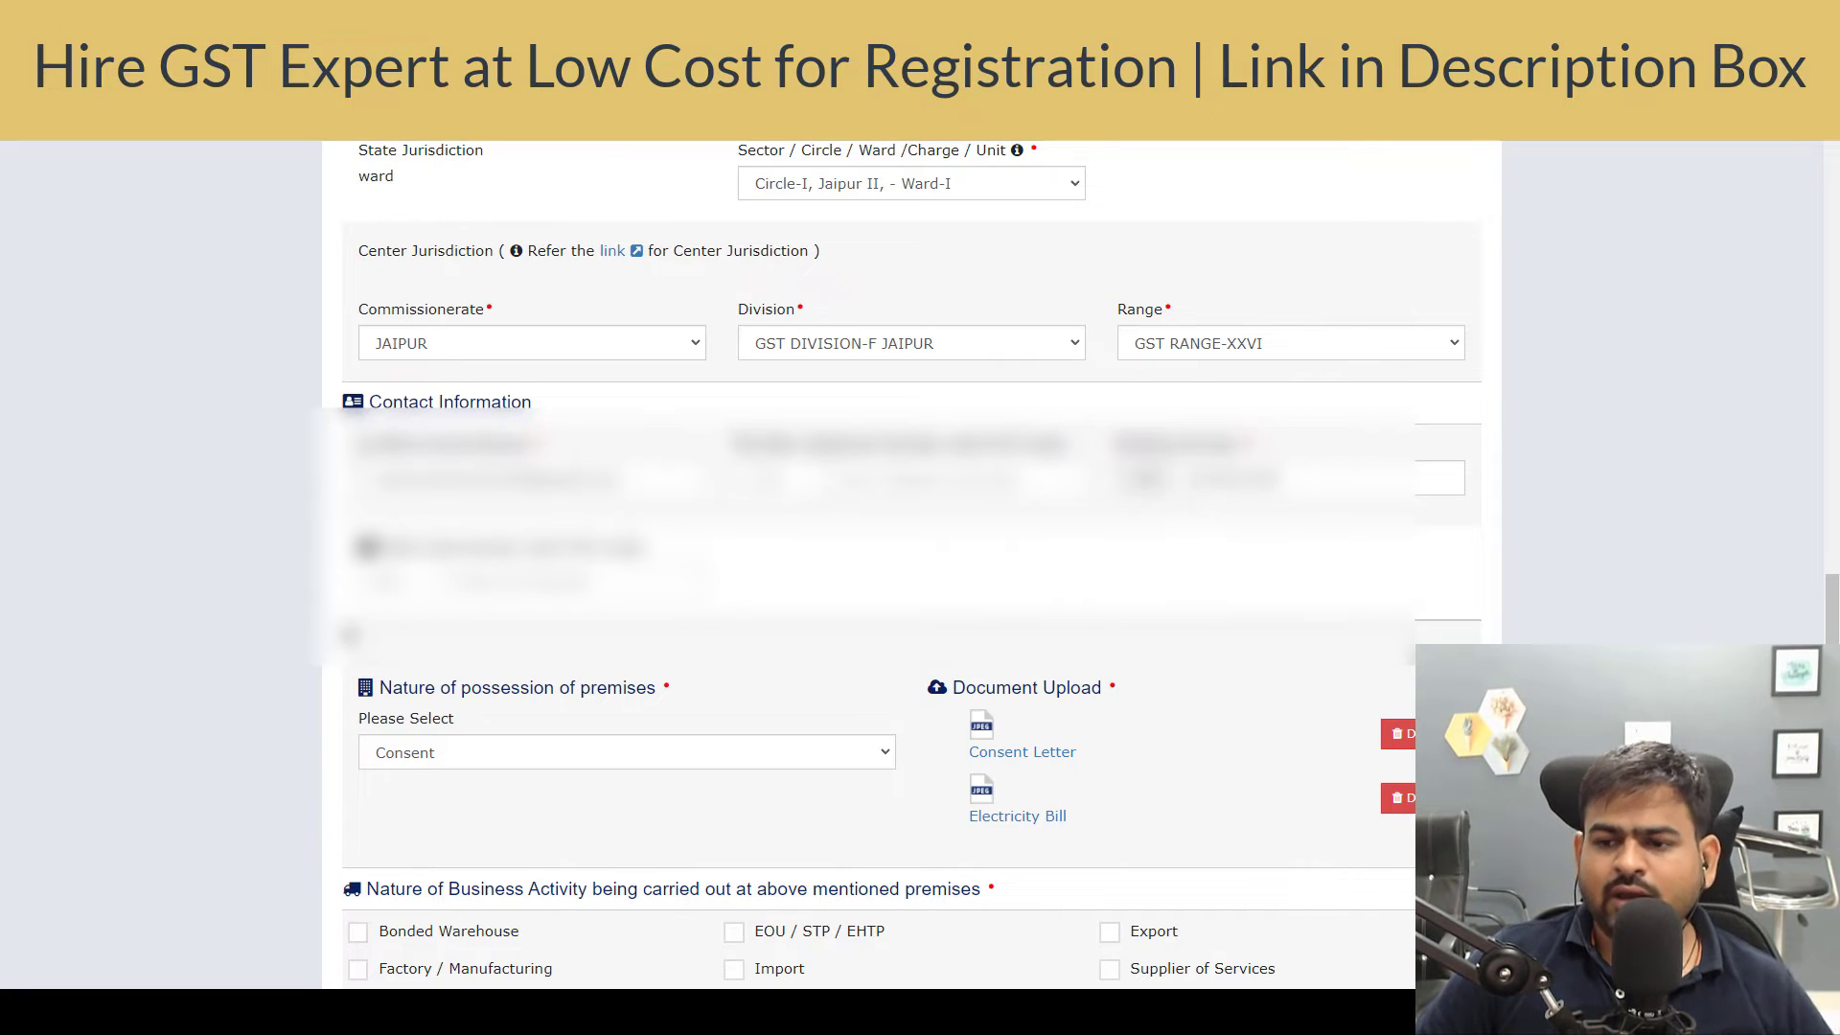
- Review the options for nature of possession of the premises, leaving Consent selected
scroll(920, 566, "down", 2)
scroll(502, 505, "down", 1)
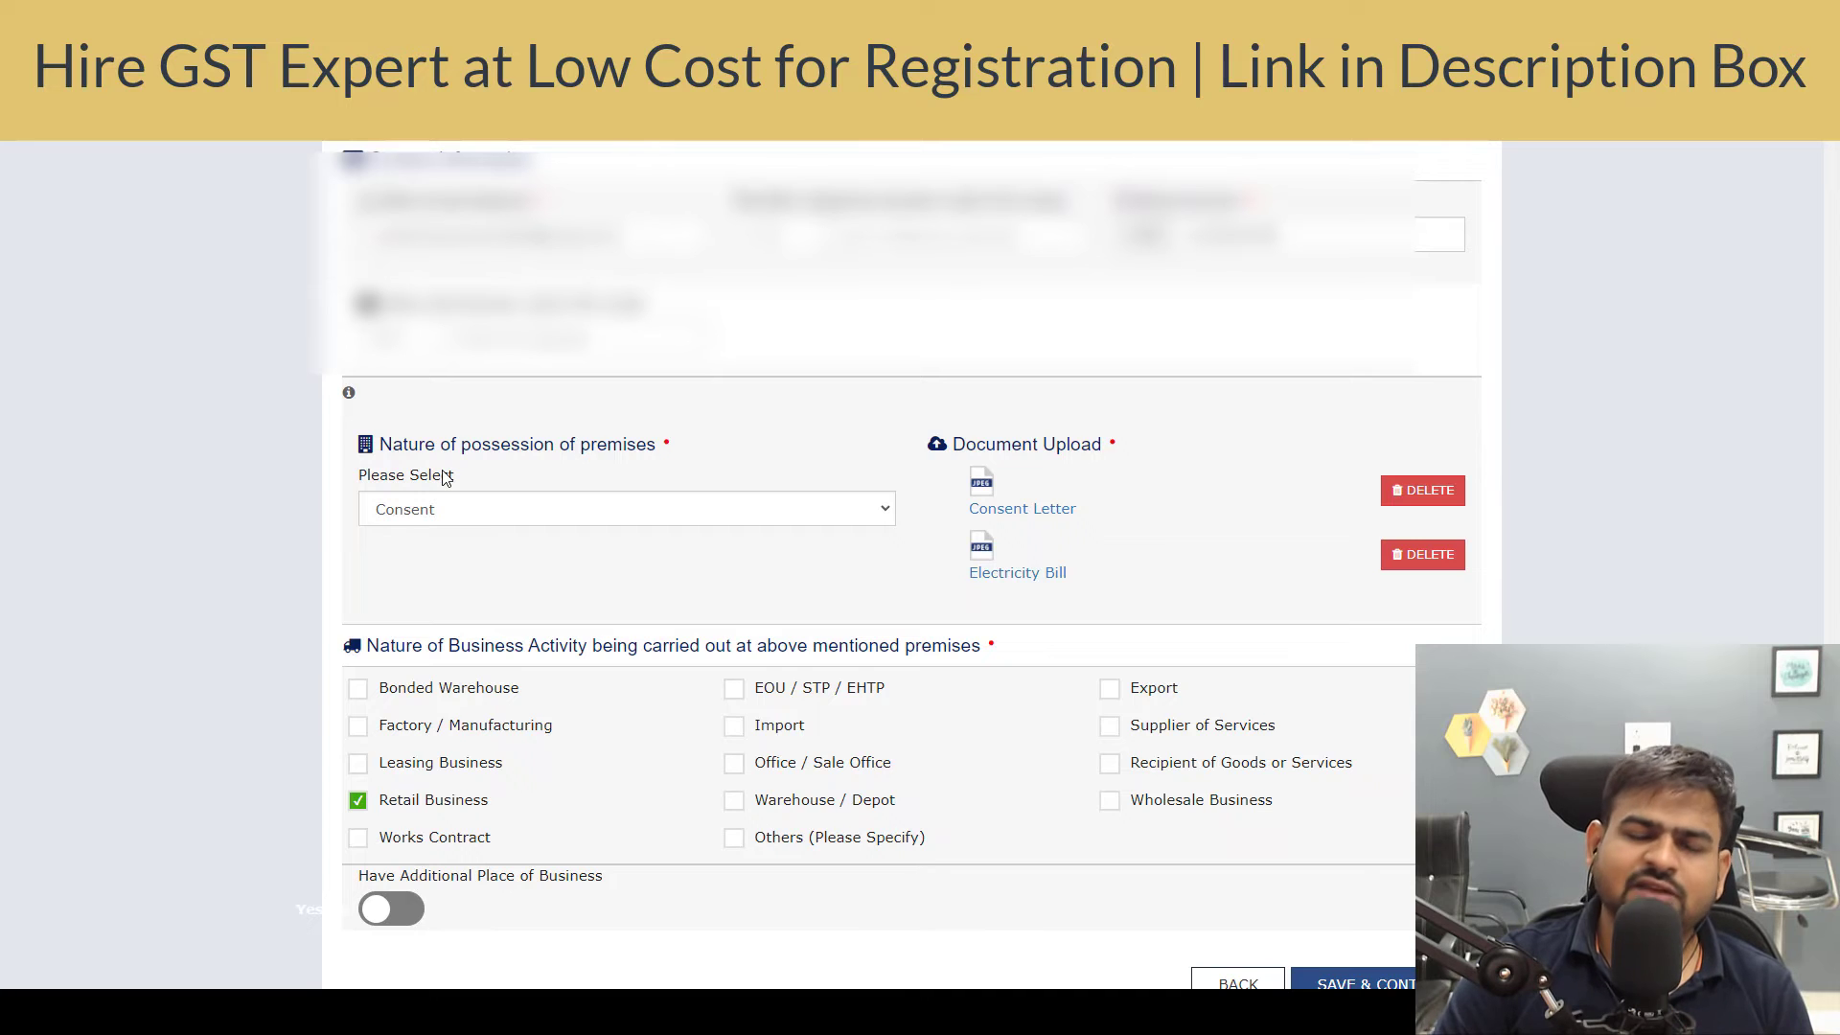
scroll(517, 422, "down", 2)
left_click(595, 363)
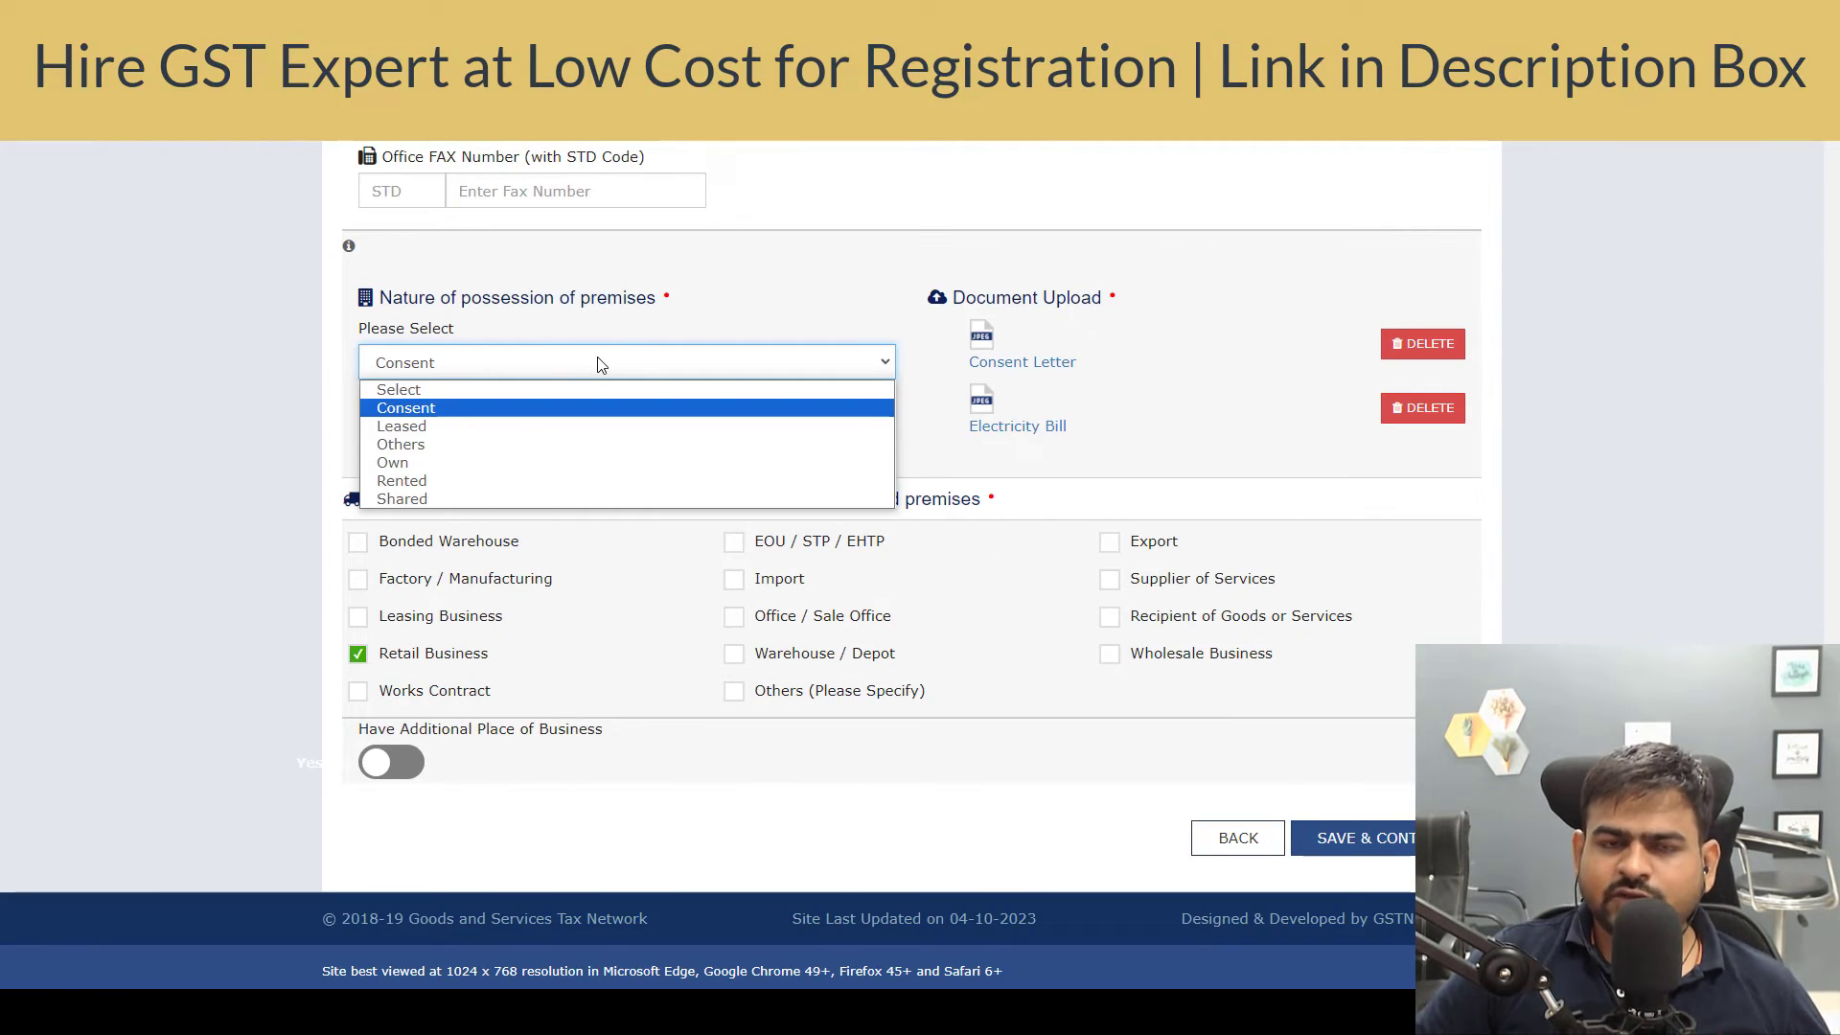
left_click(614, 368)
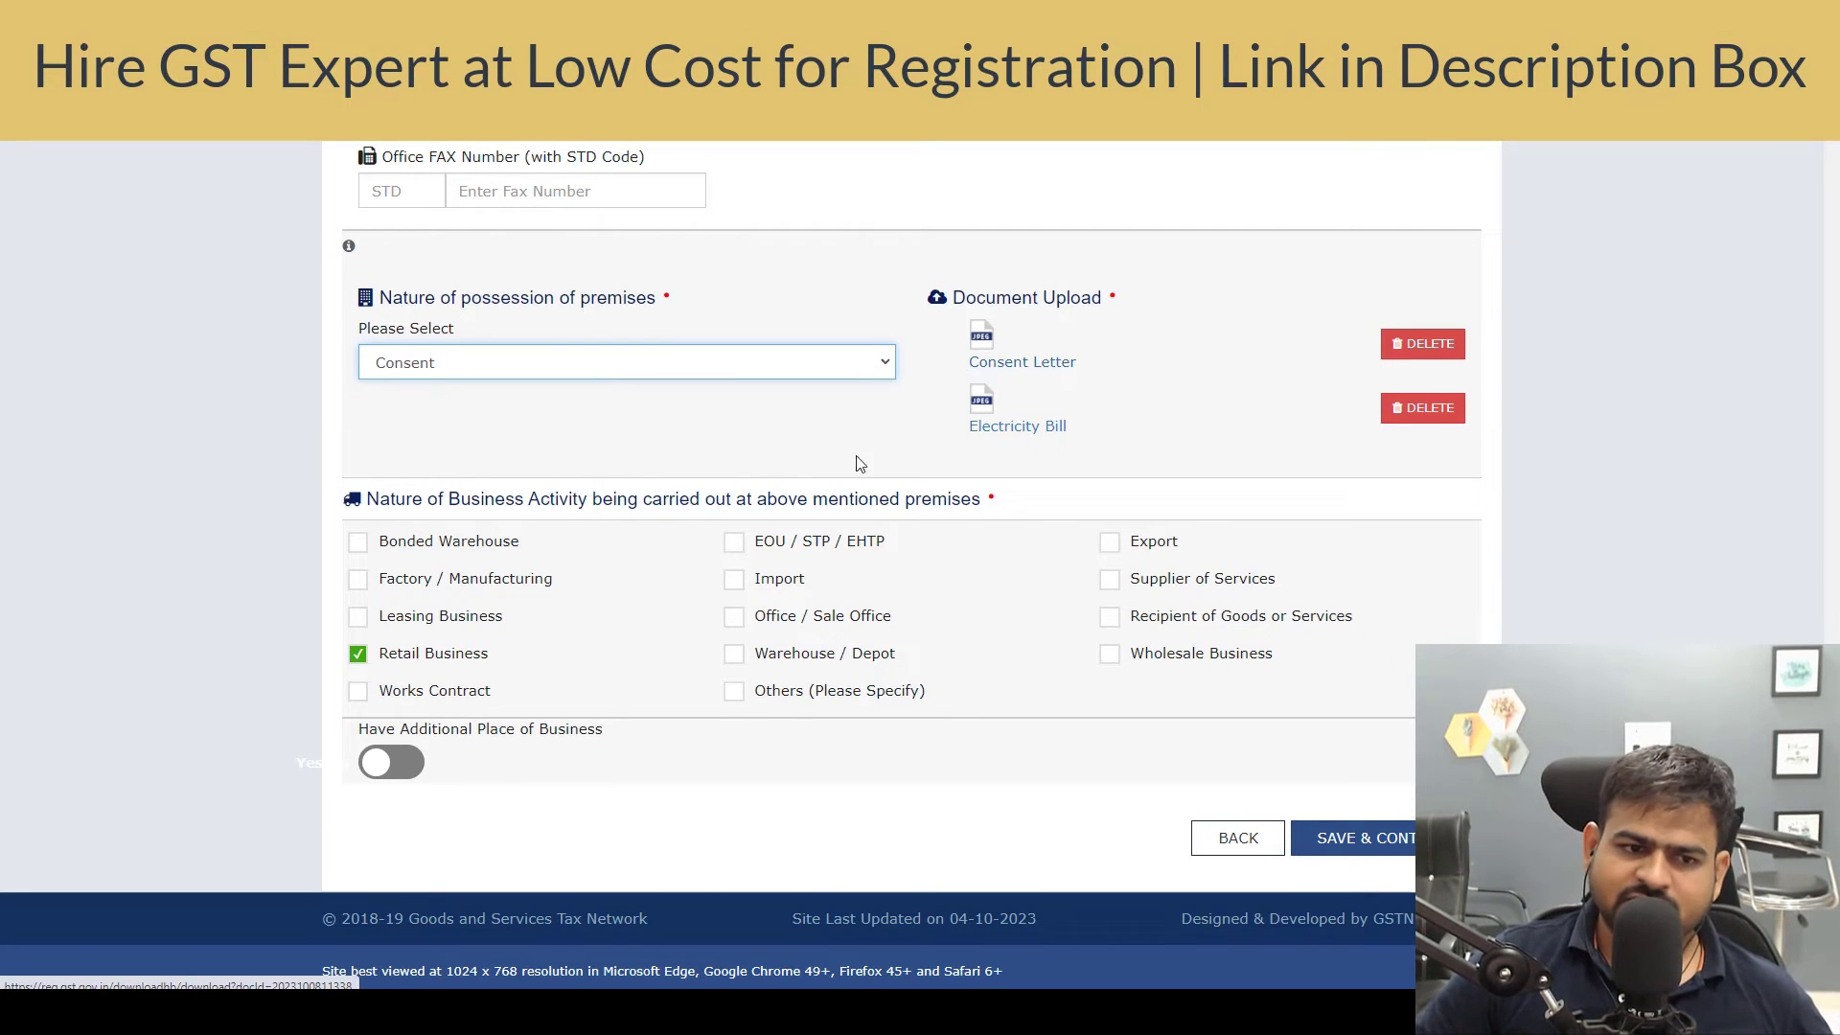
- Check the nature of business activity choices and the additional place of business setting for the premises
left_click_drag(406, 499, 755, 508)
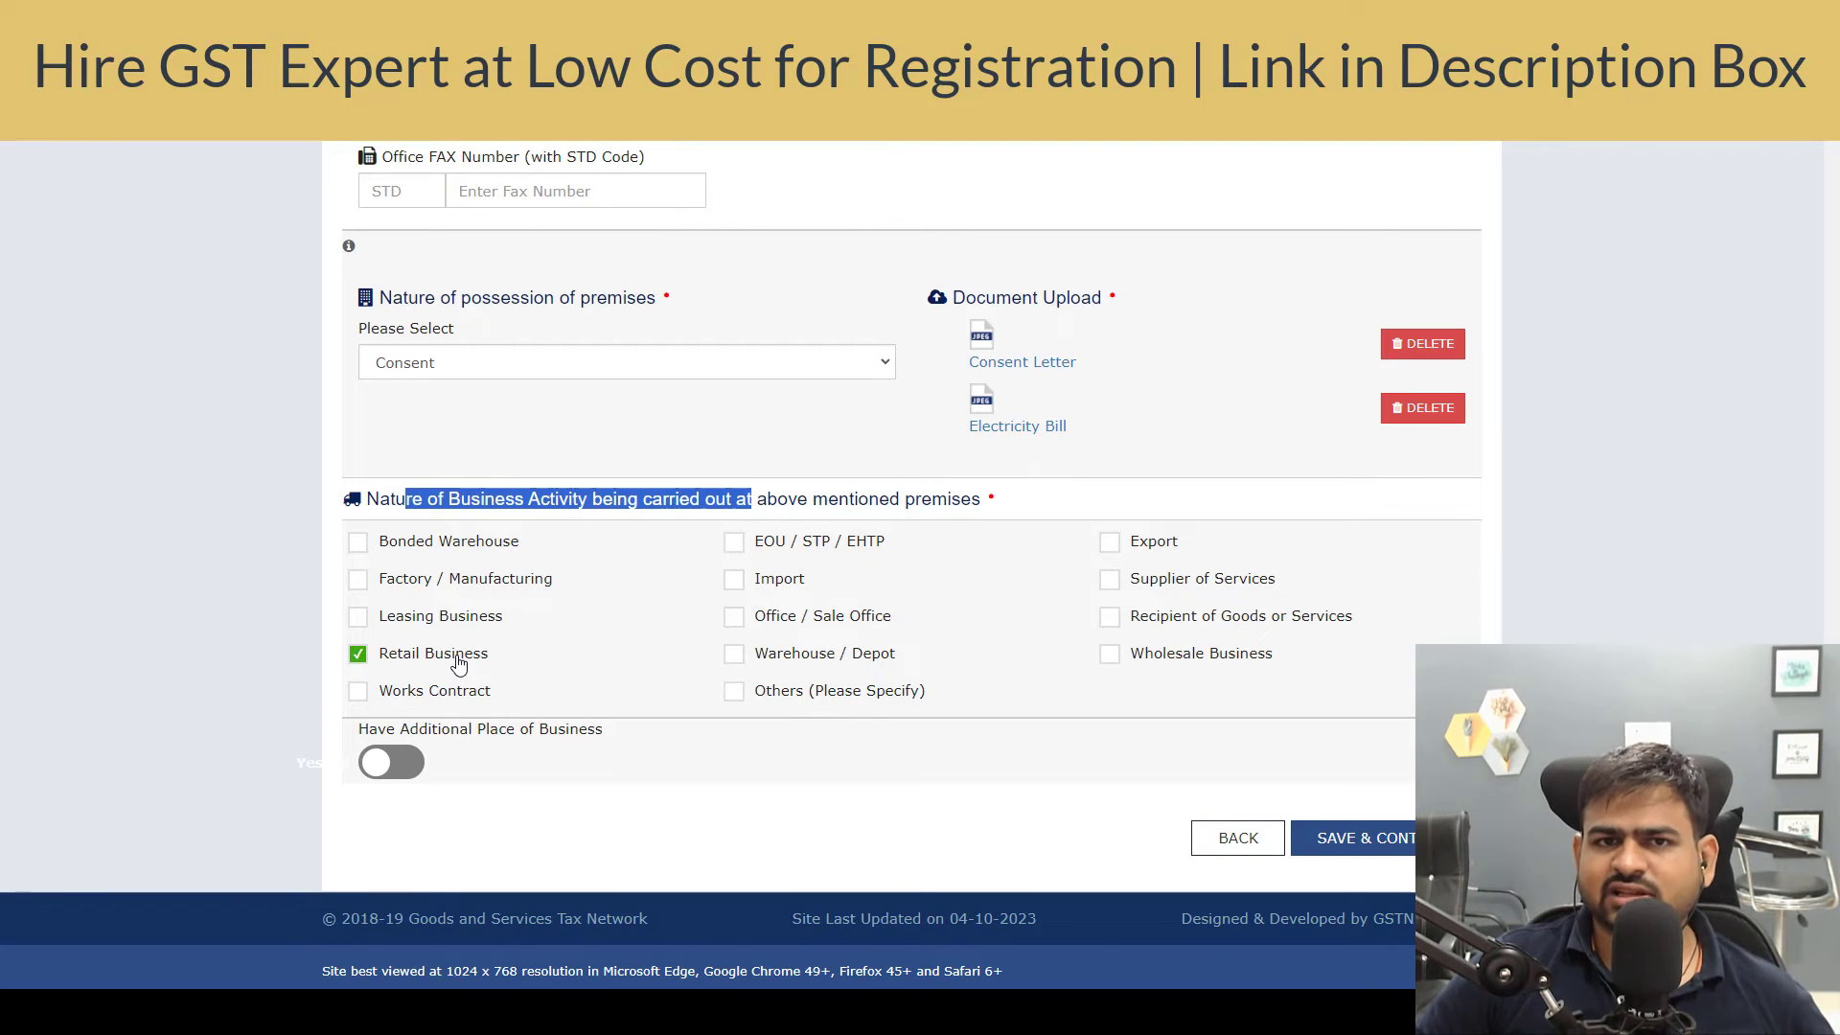
left_click(579, 810)
left_click_drag(358, 728, 607, 743)
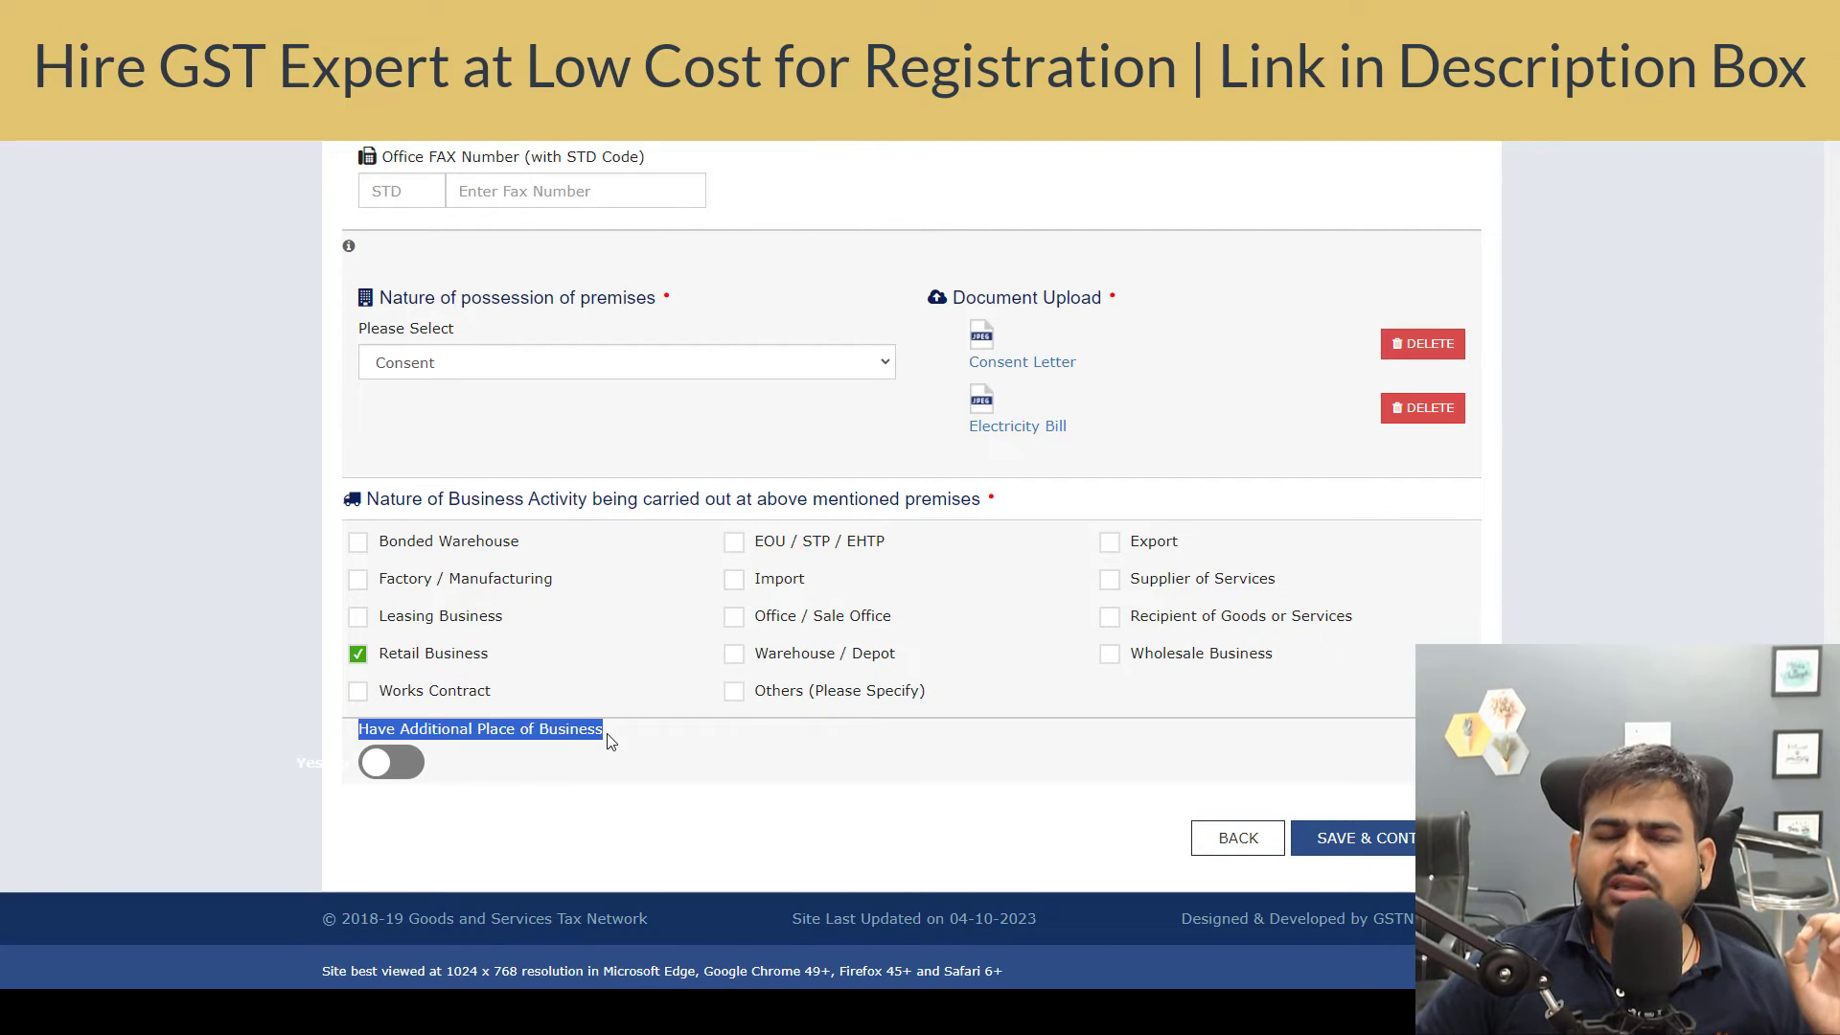
left_click(776, 829)
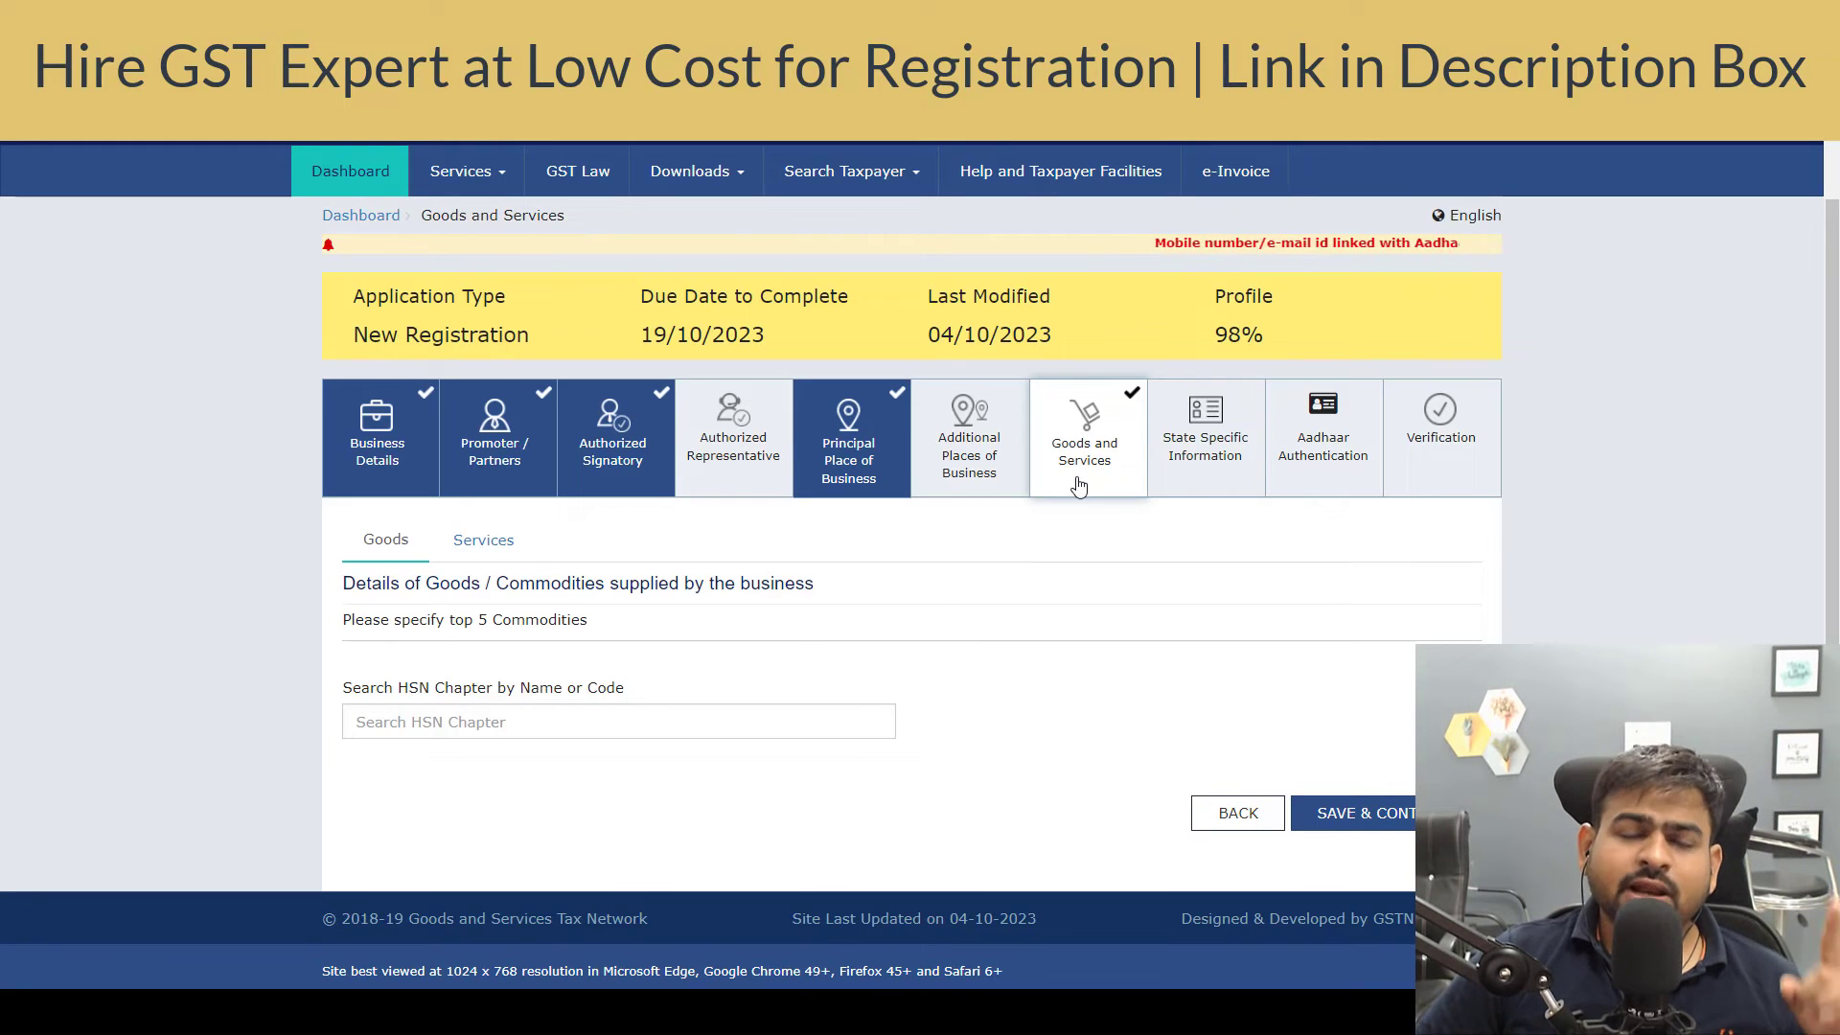
- Check the HSN chapter search for goods and view the State Specific Information section
left_click(698, 733)
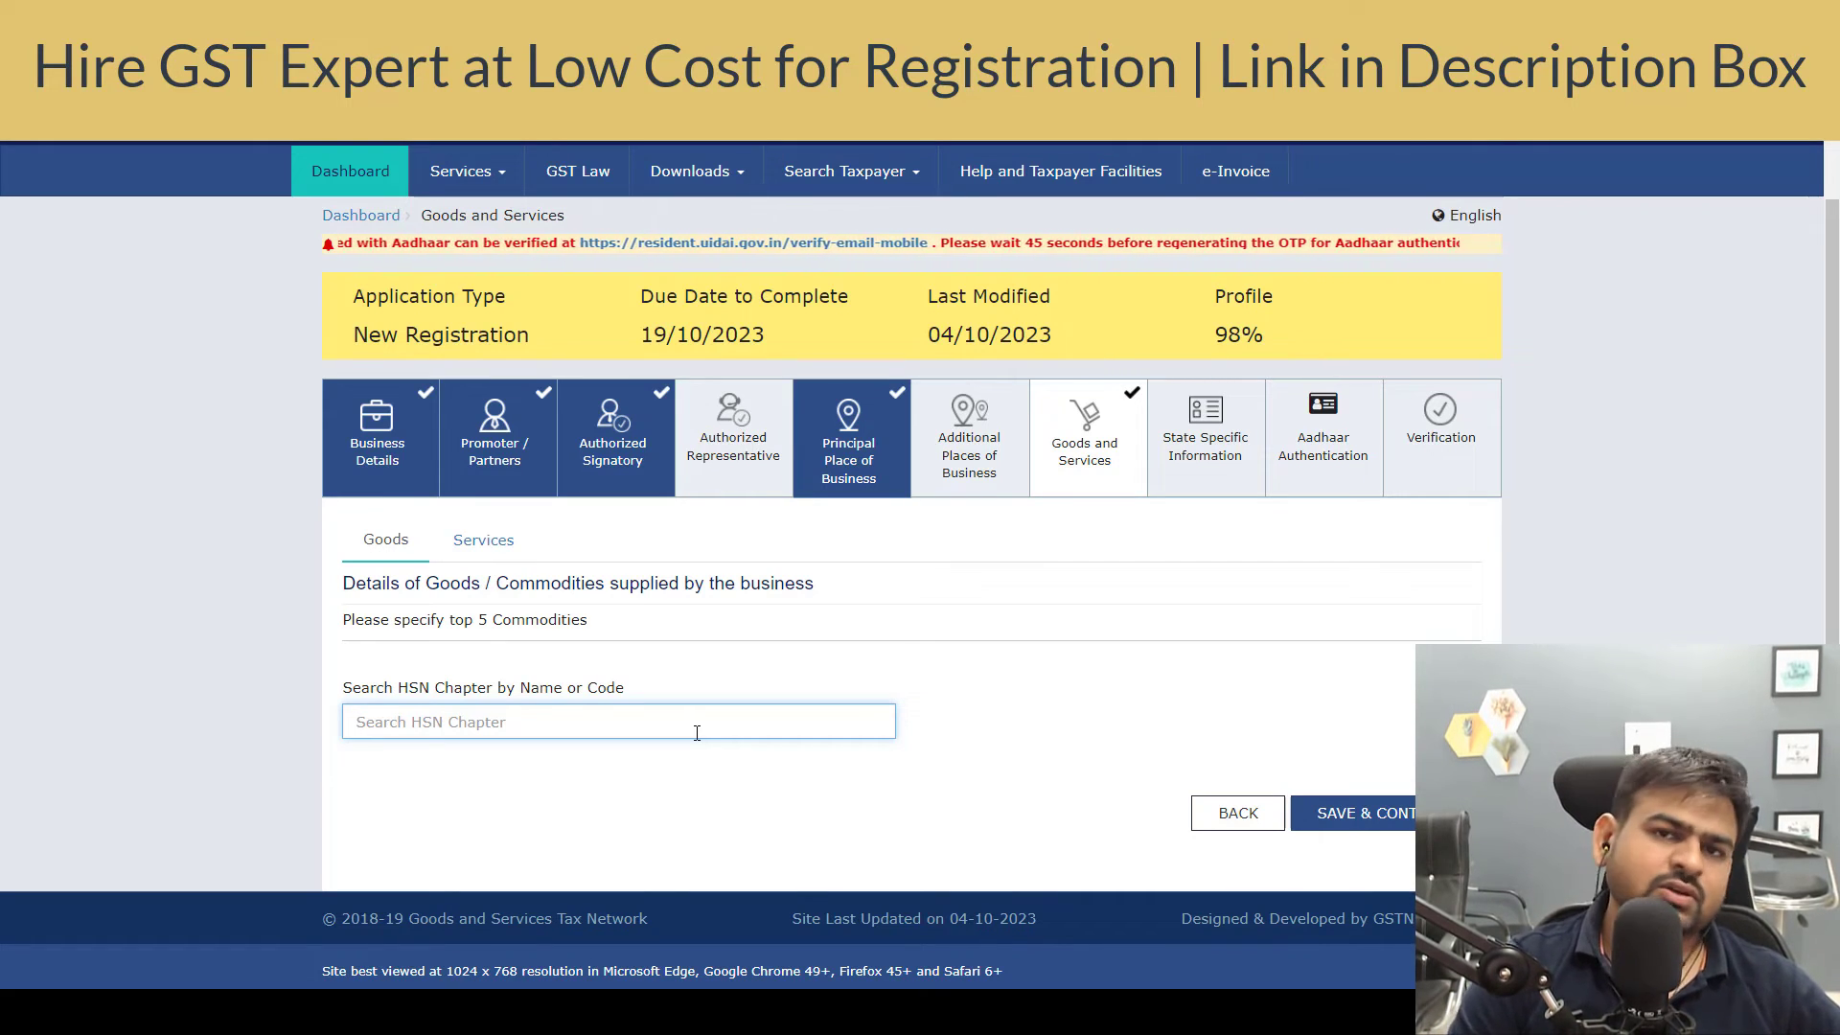
left_click(1205, 443)
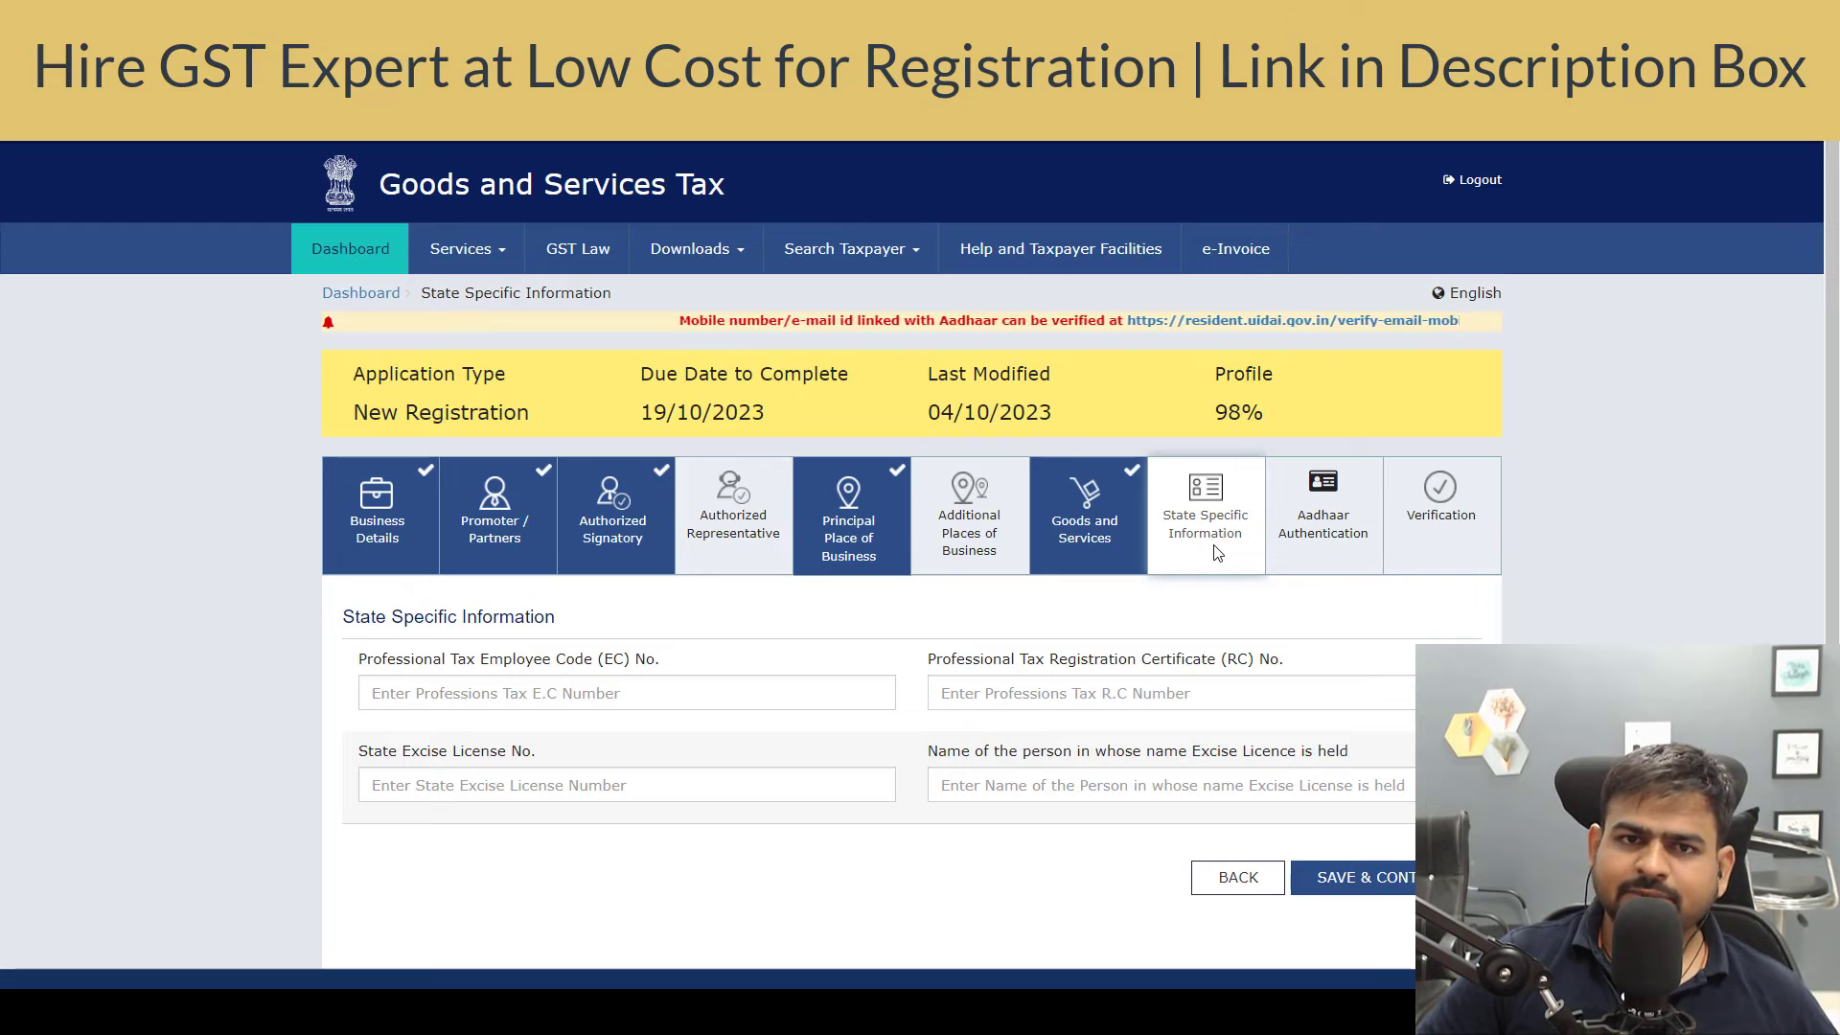
scroll(657, 703, "down", 1)
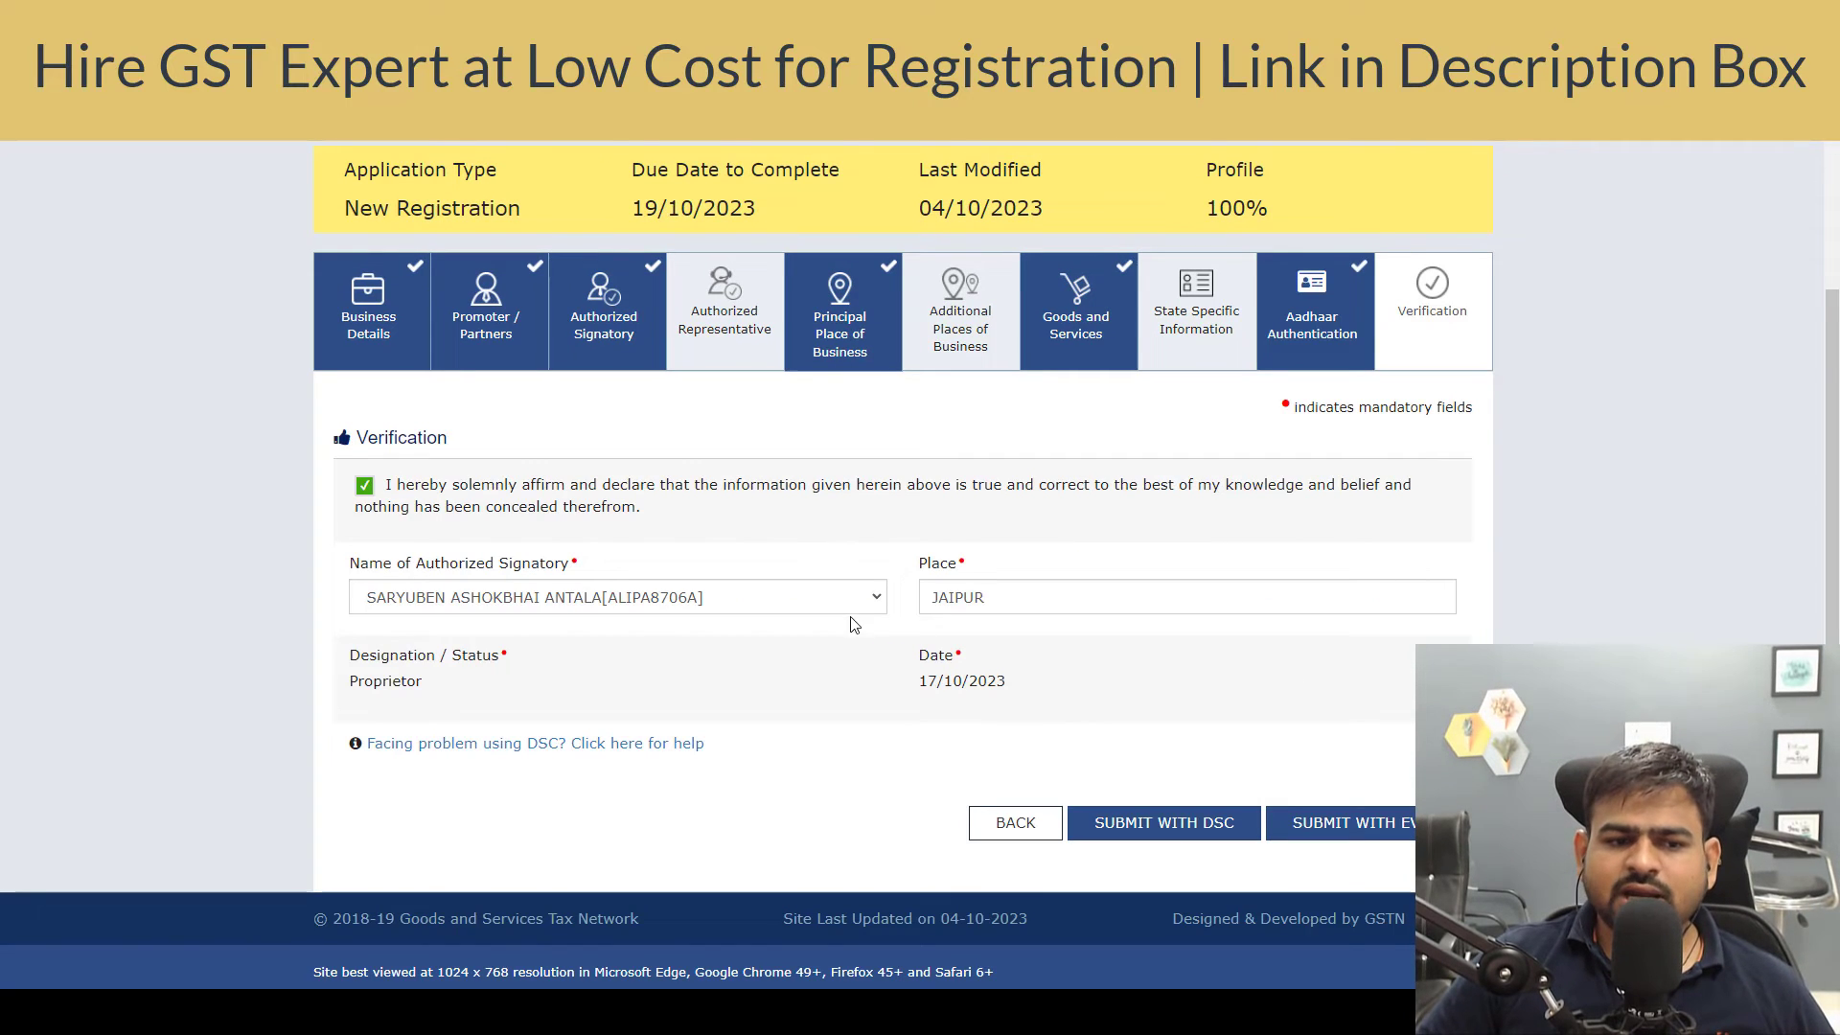
- Submit the completed GST registration application with EVC
left_click(1320, 814)
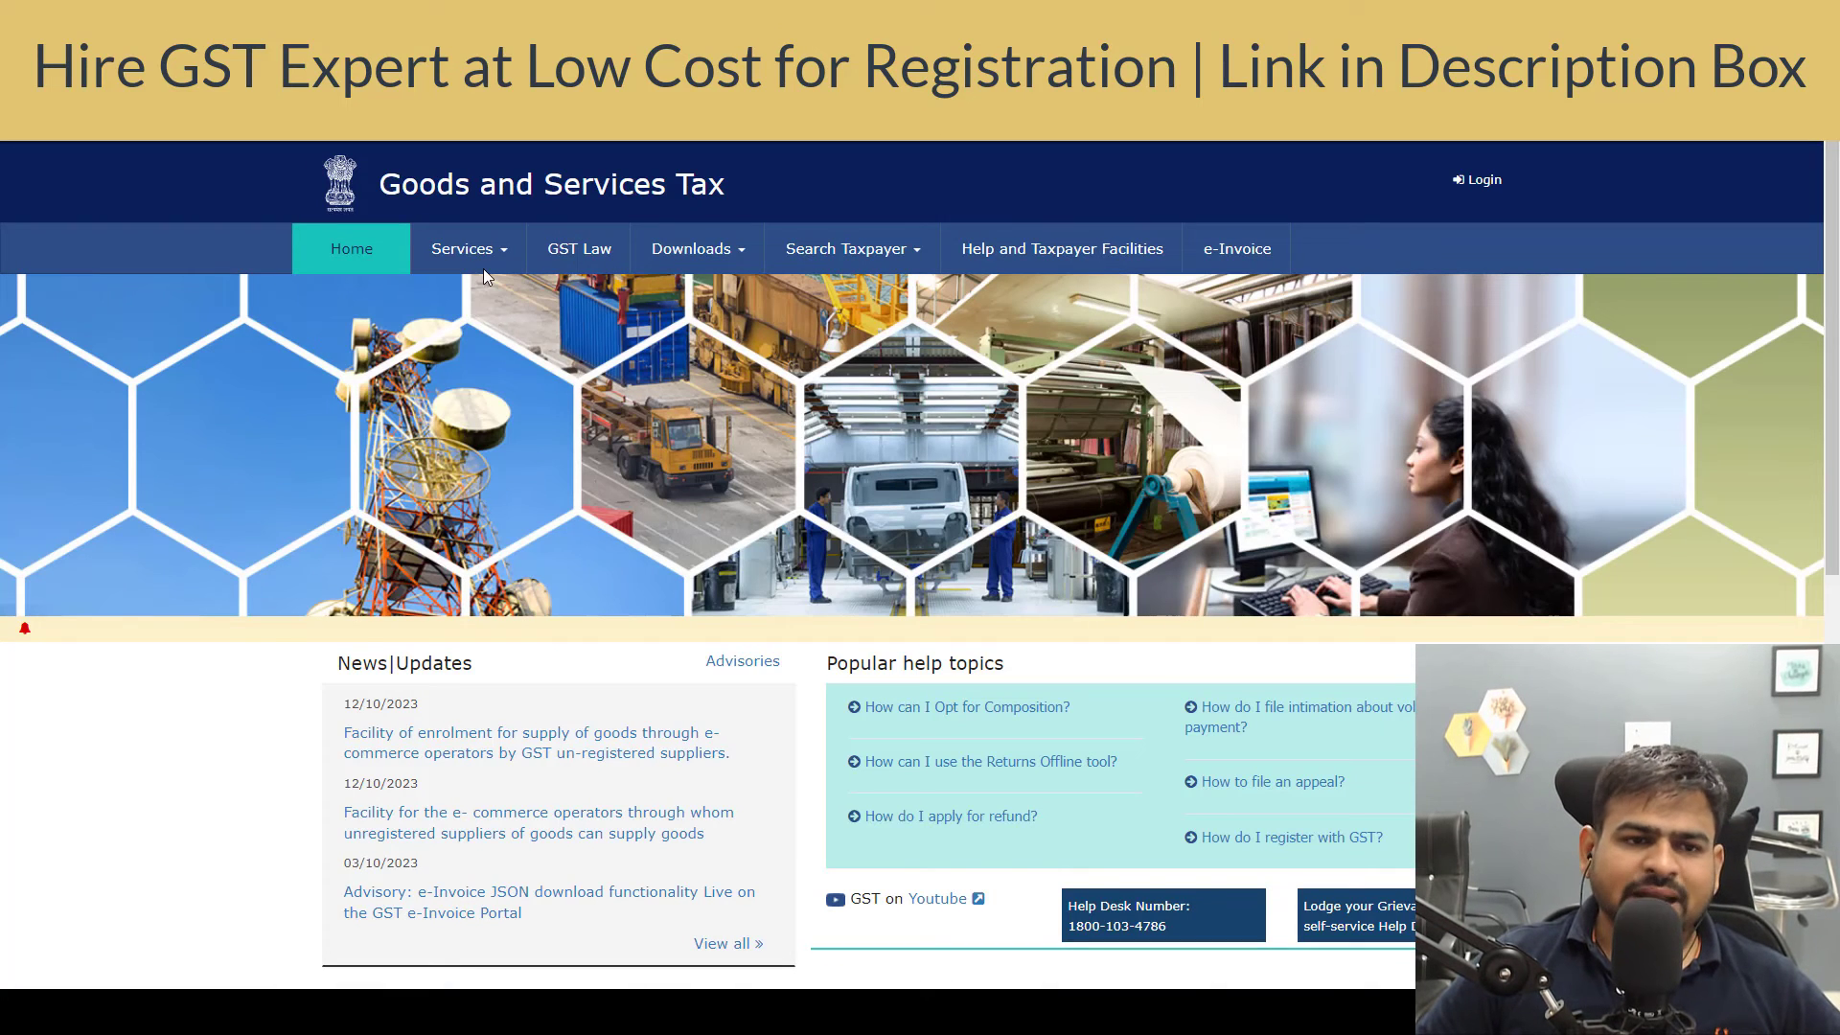
- Track the registration application's status on the GST portal by its ARN
mouse_move(482, 257)
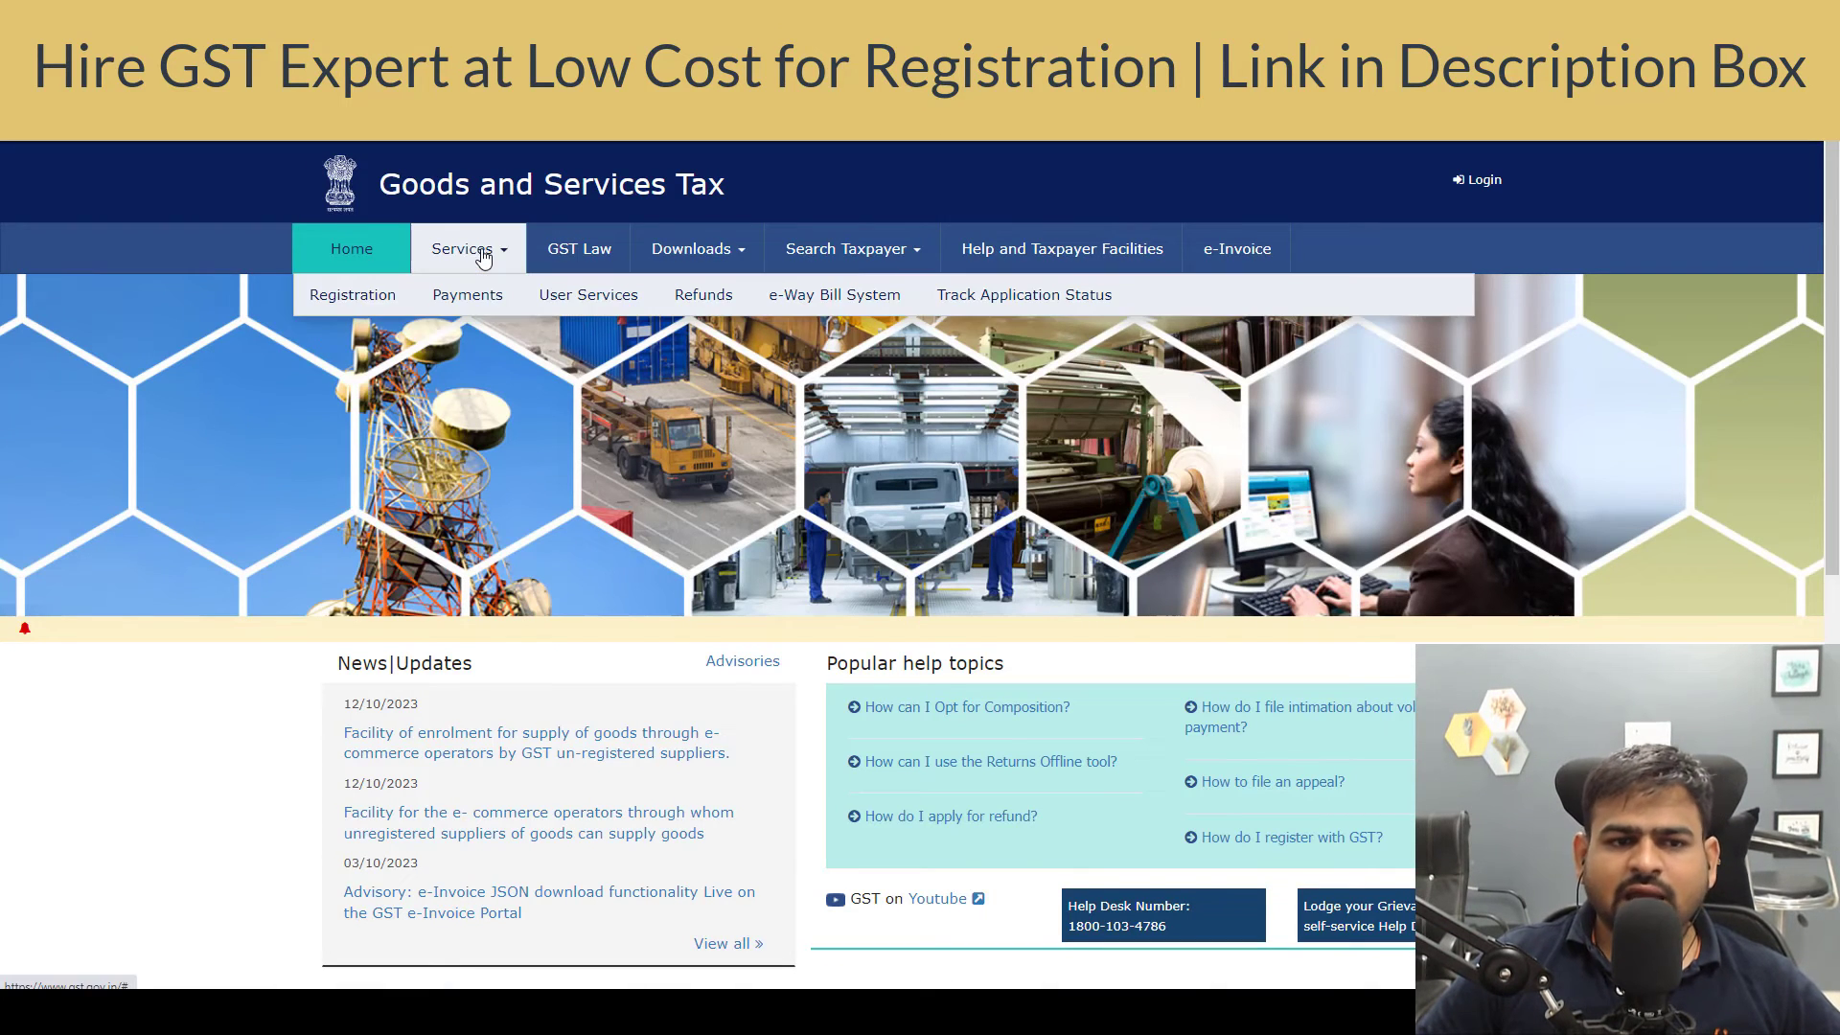
mouse_move(357, 297)
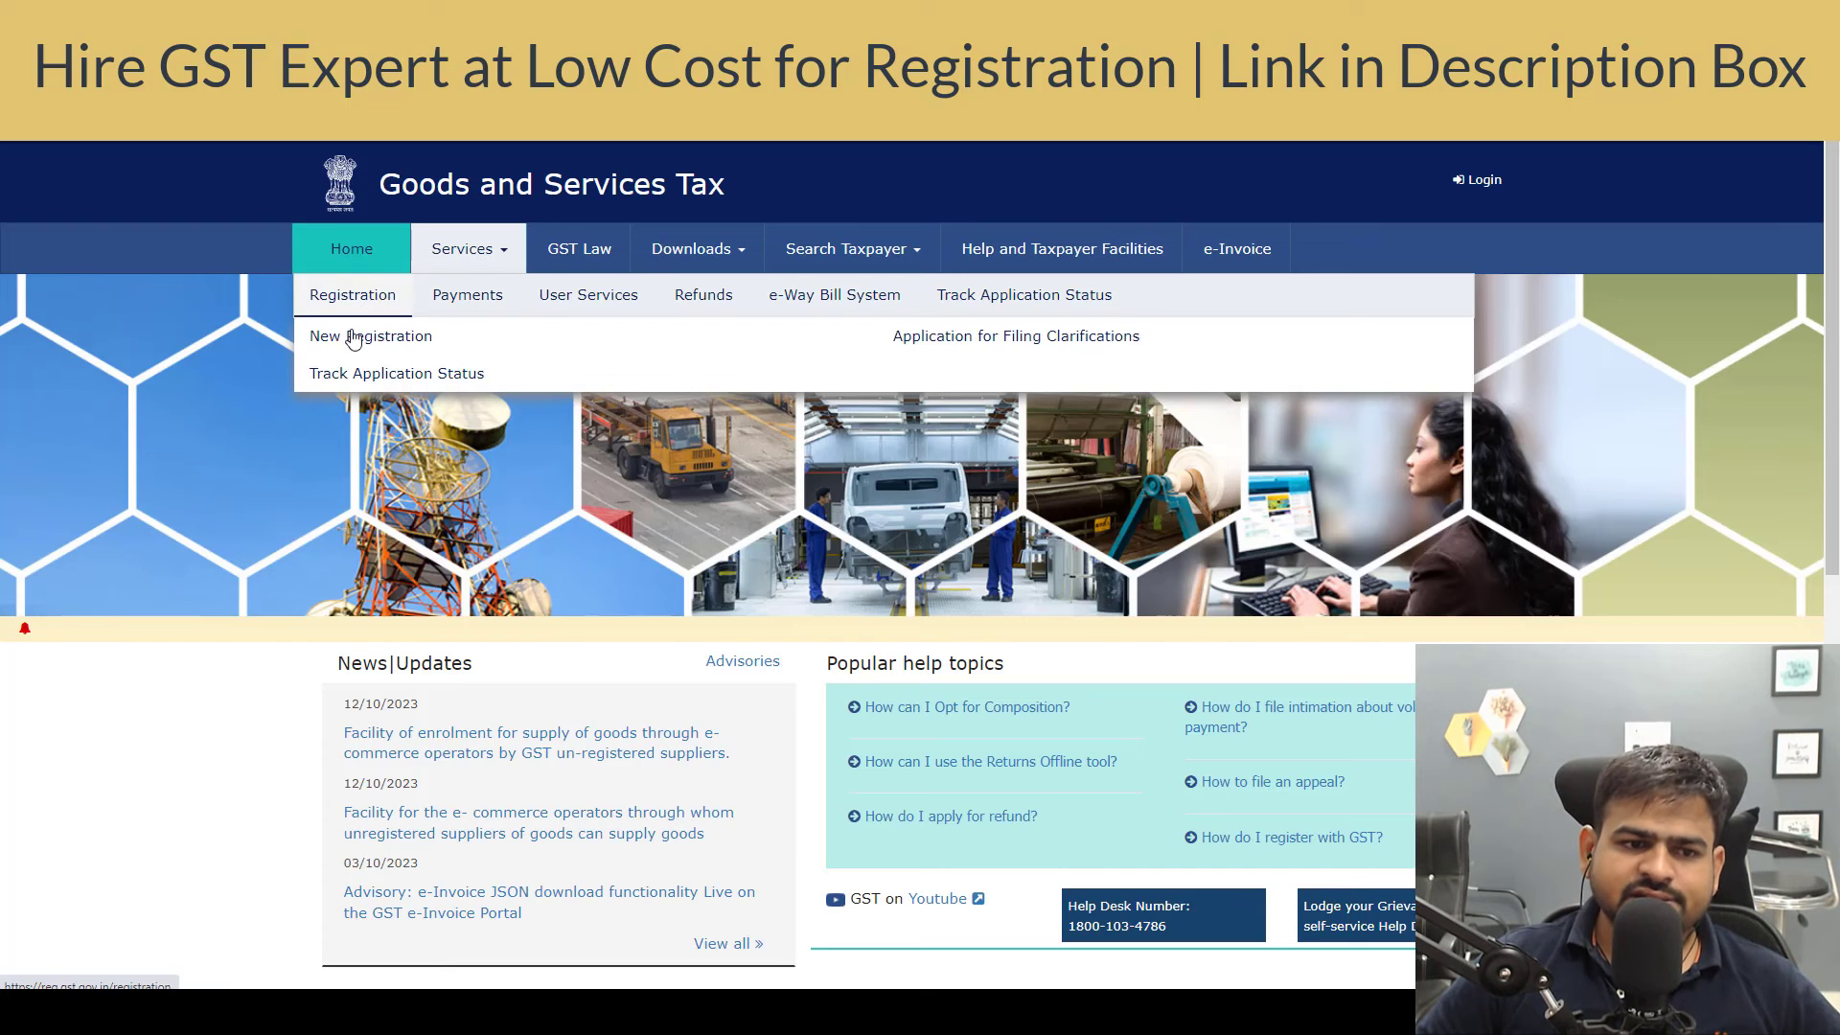
left_click(347, 375)
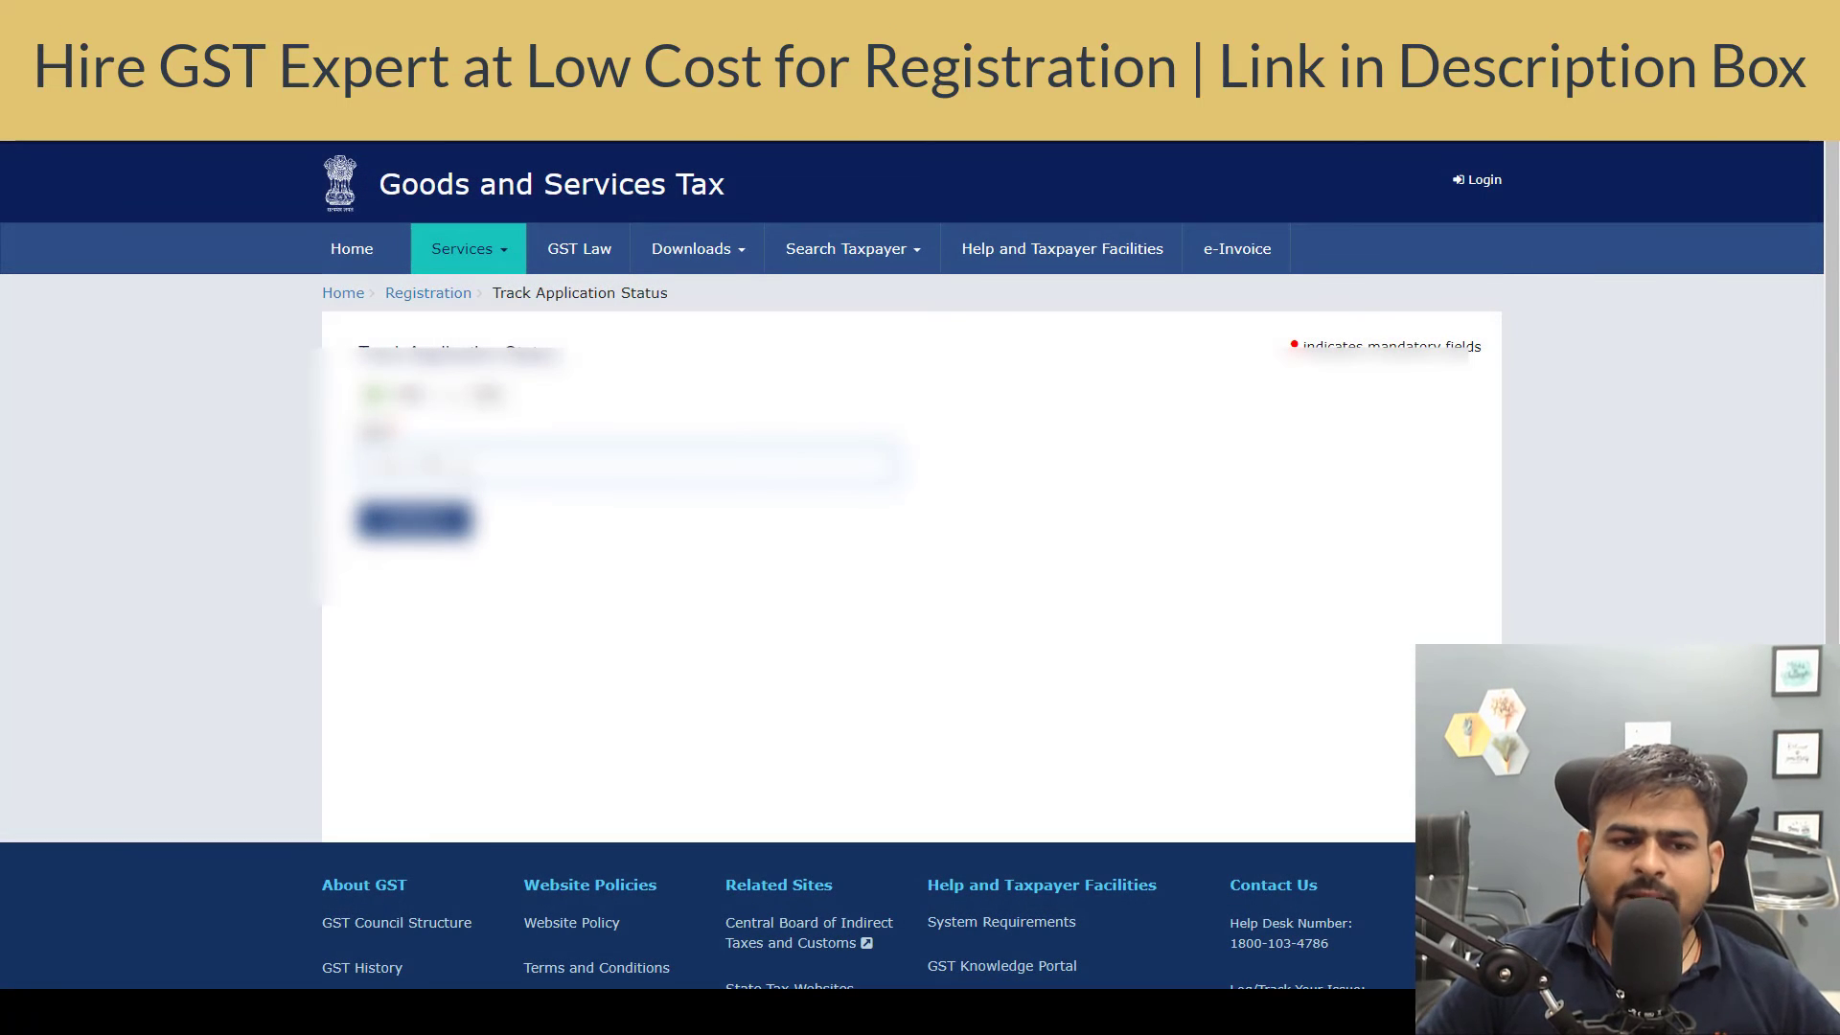
key("ctrl+v")
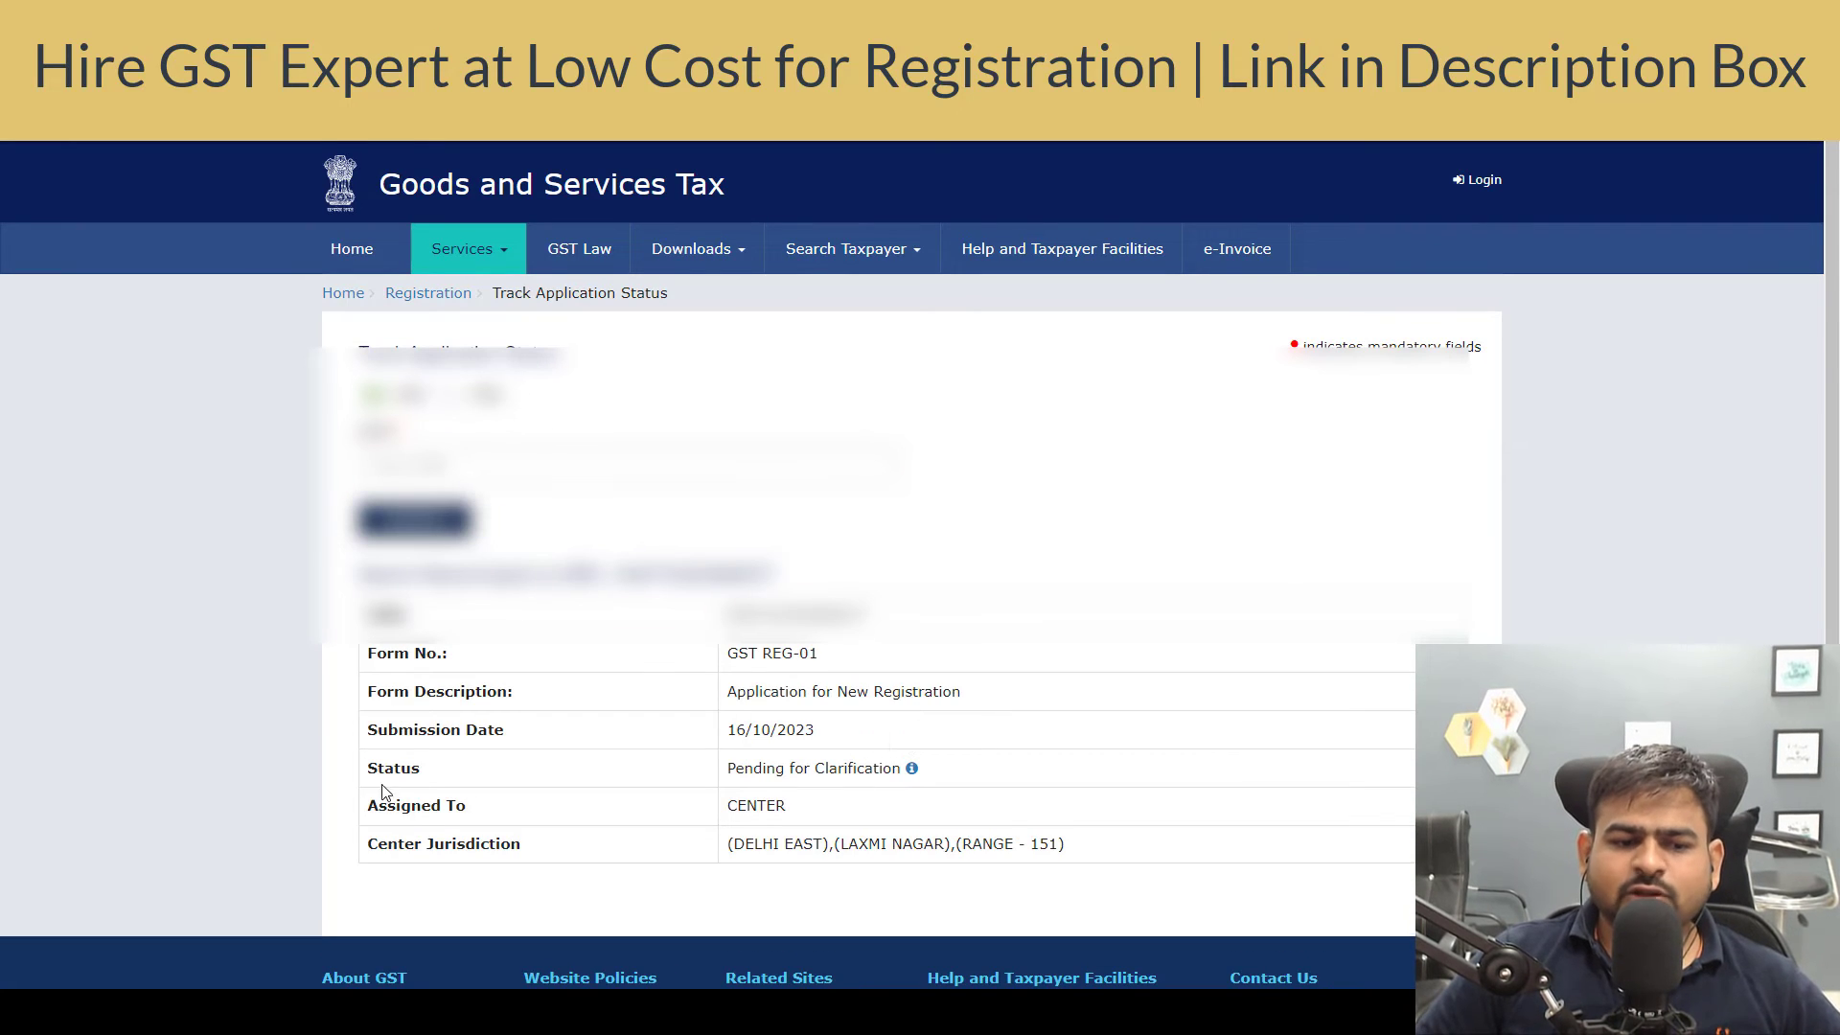
- Open the explanation of the application status and read the meanings from Pending for Processing through Approved
left_click_drag(365, 769, 492, 789)
left_click(911, 769)
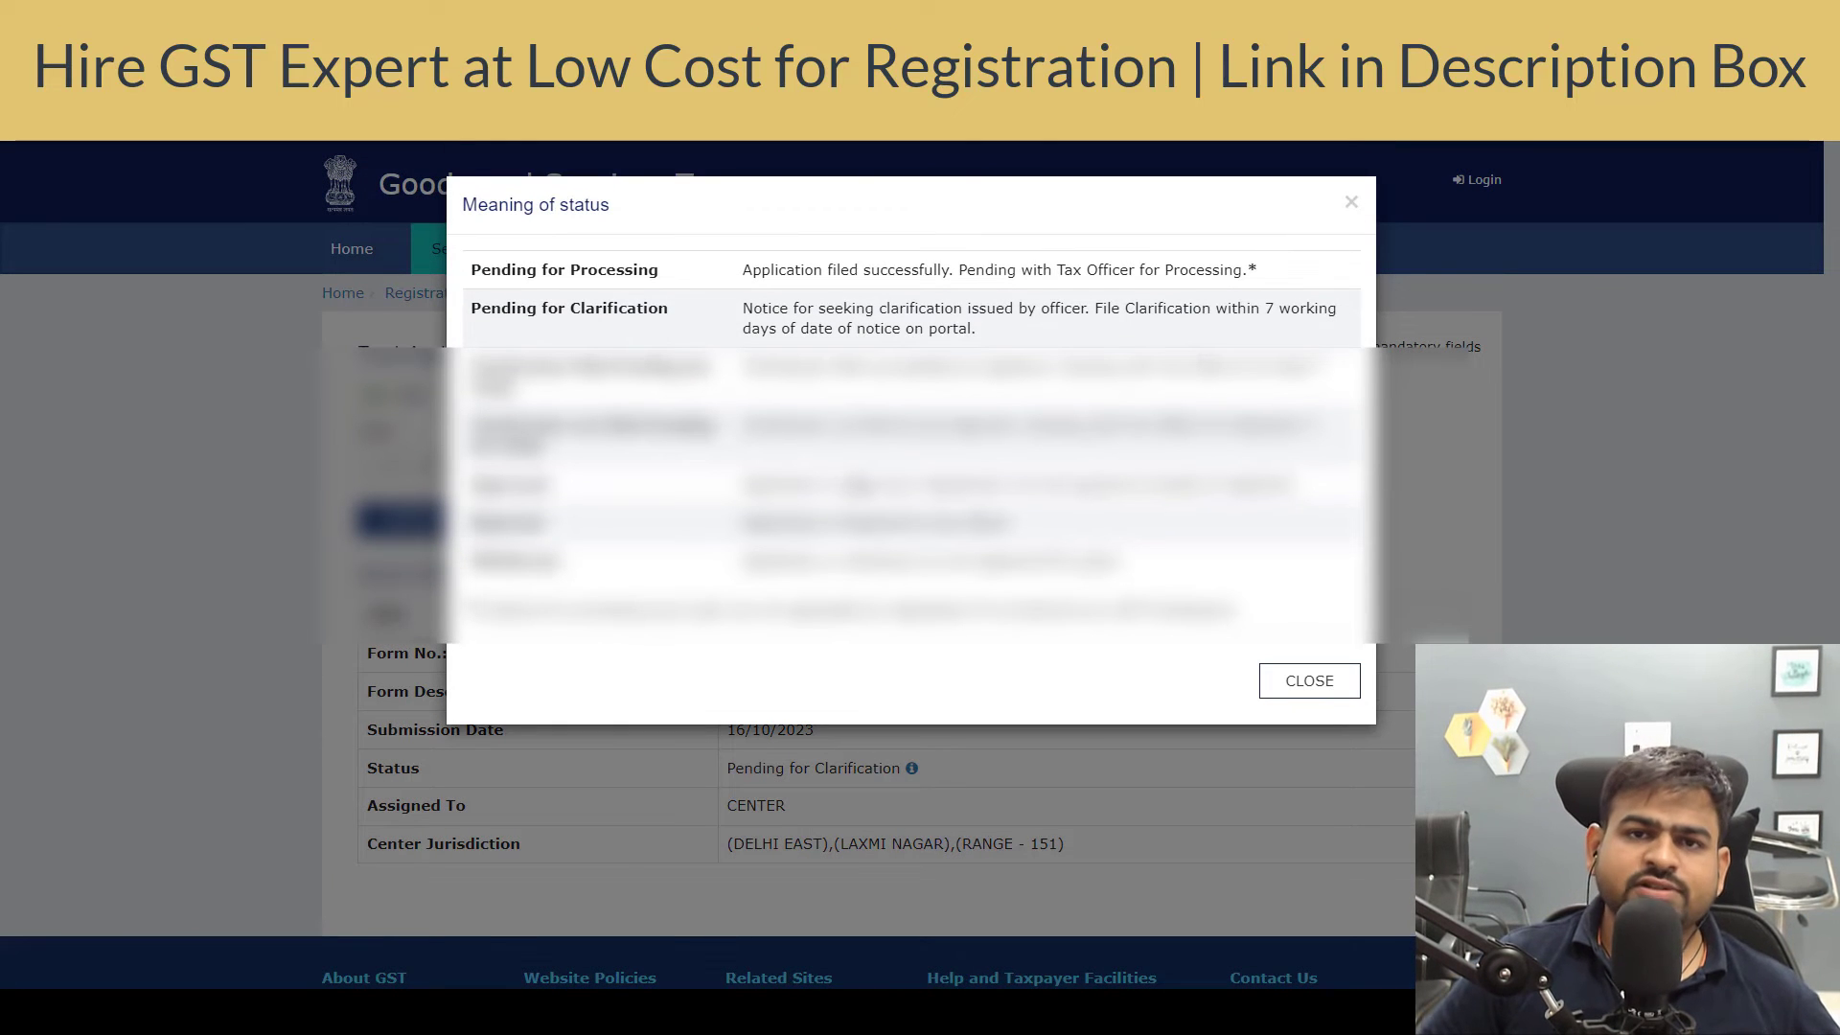
triple_click(622, 270)
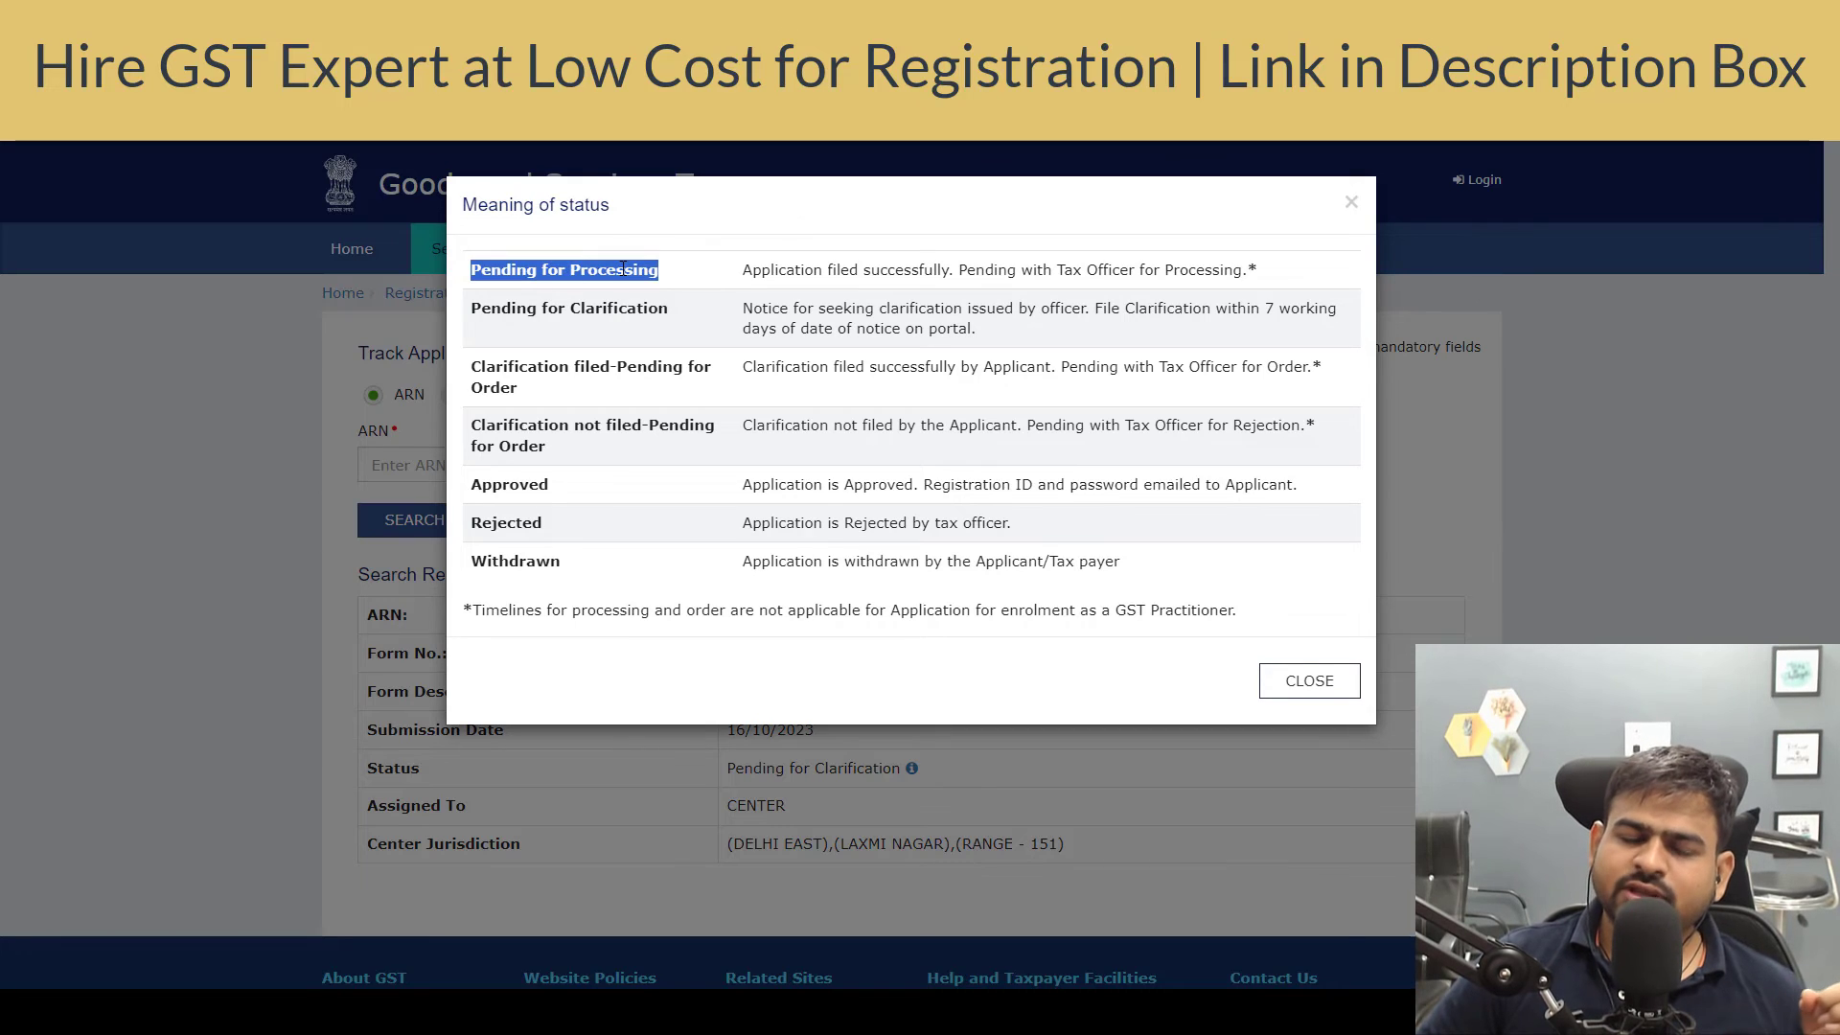
triple_click(618, 308)
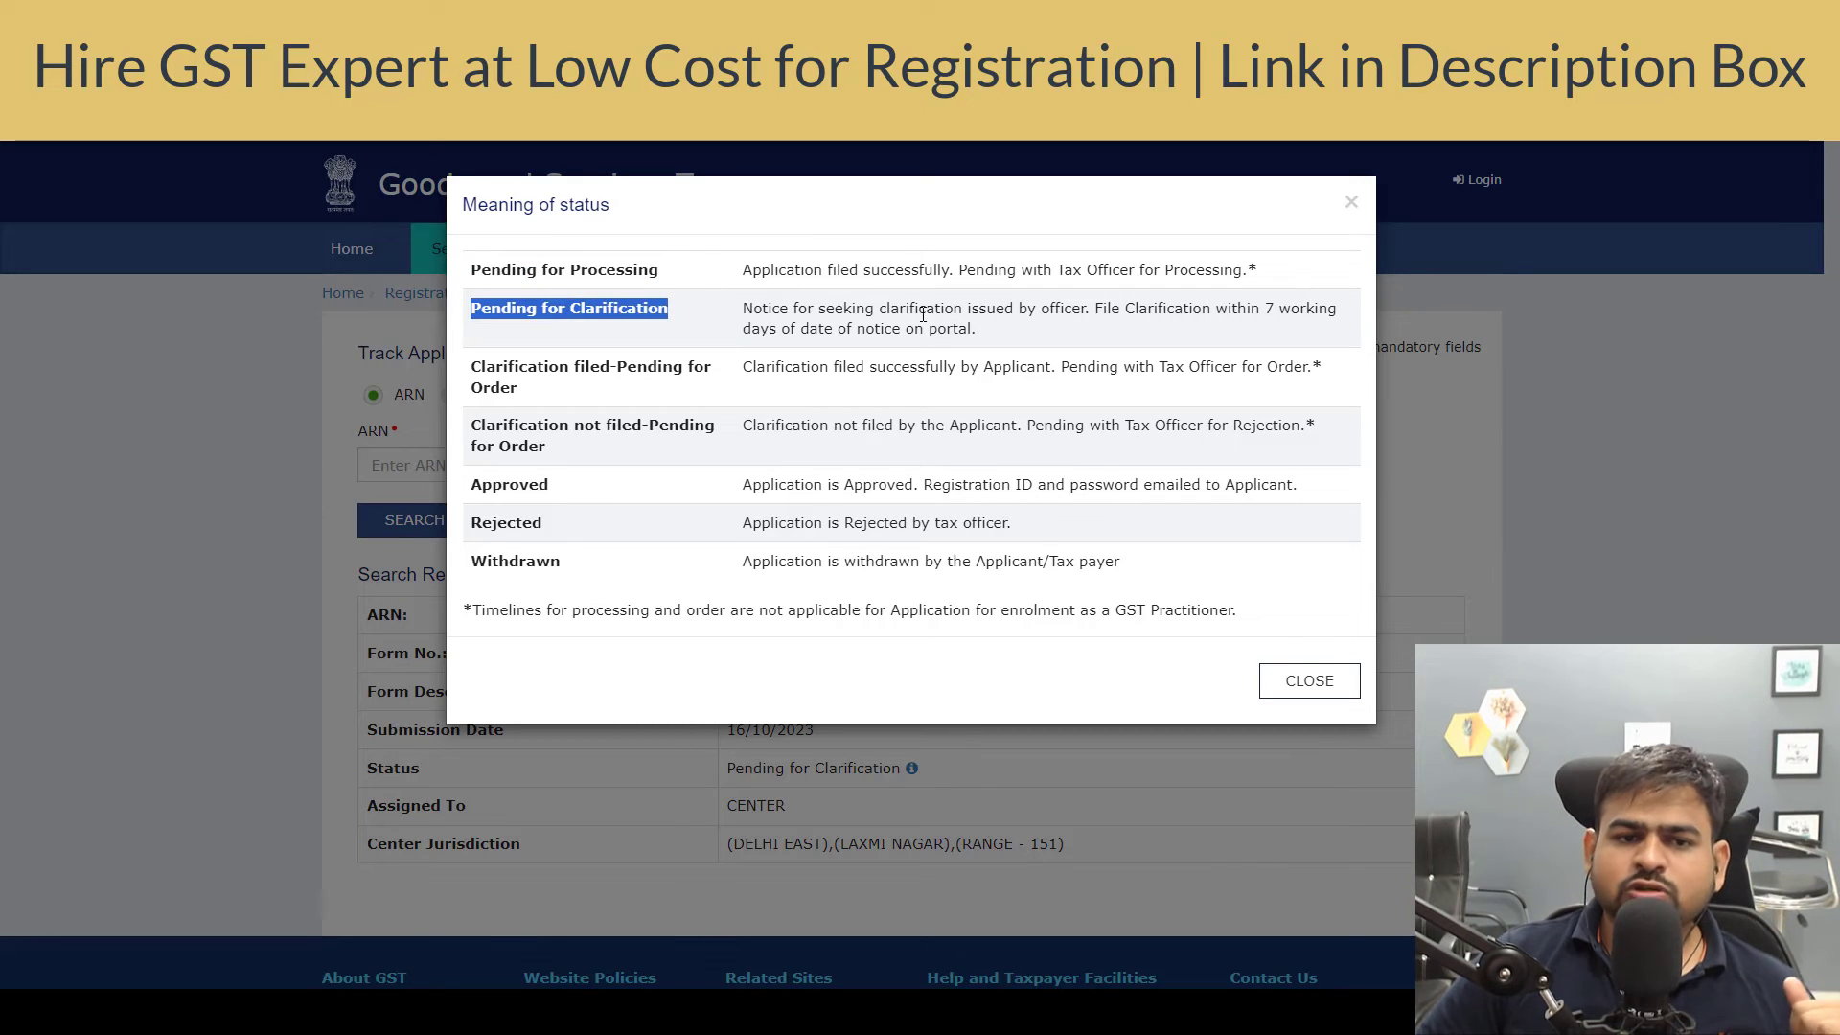
double_click(1027, 309)
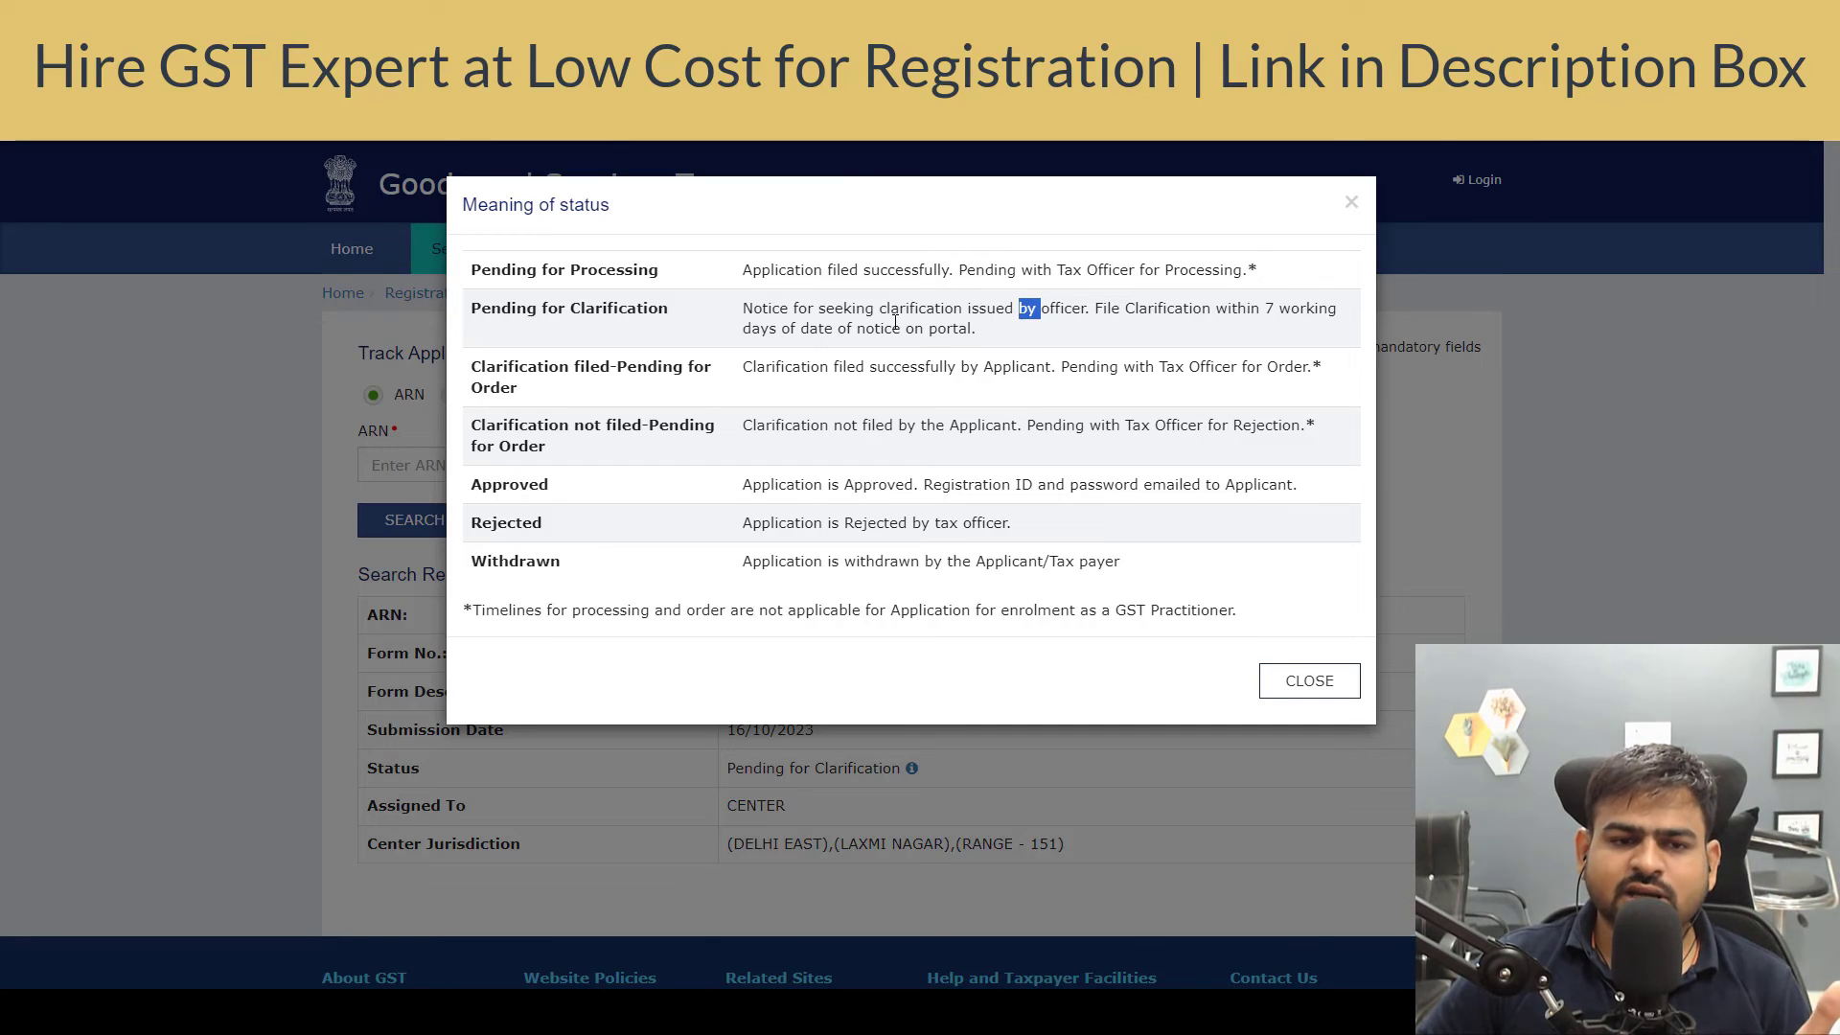
triple_click(525, 308)
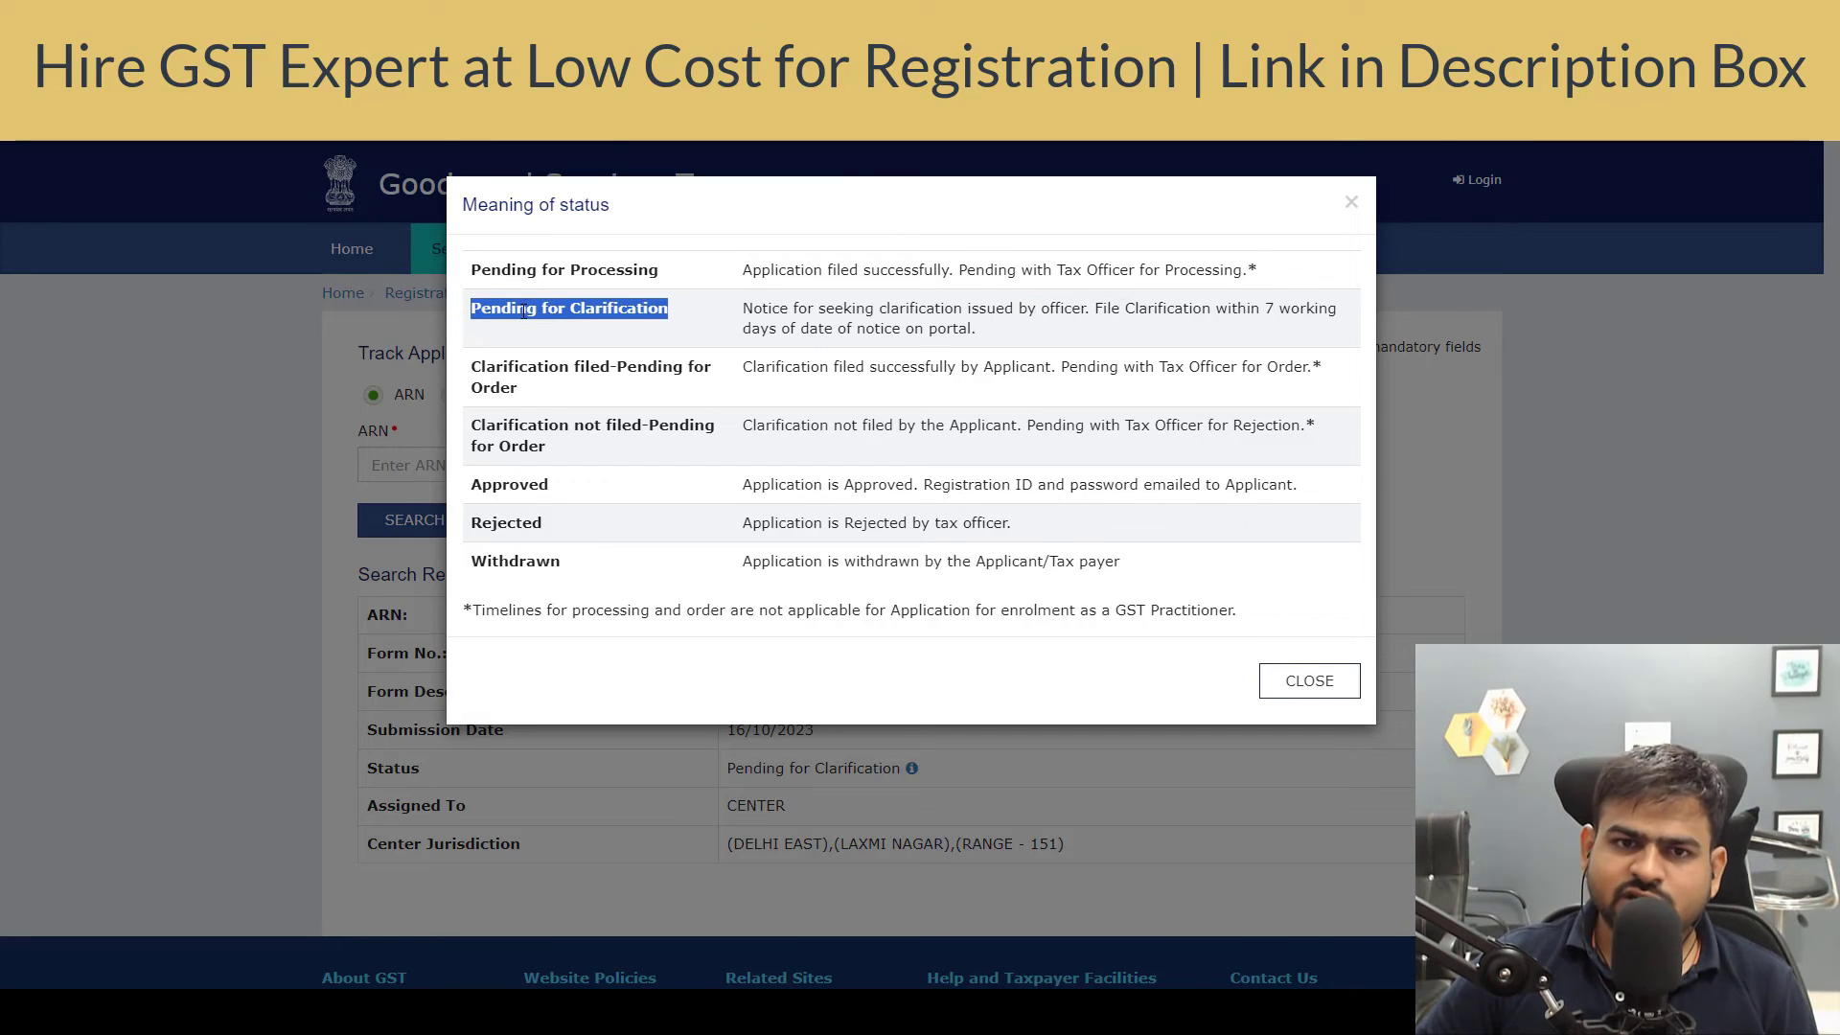
triple_click(868, 369)
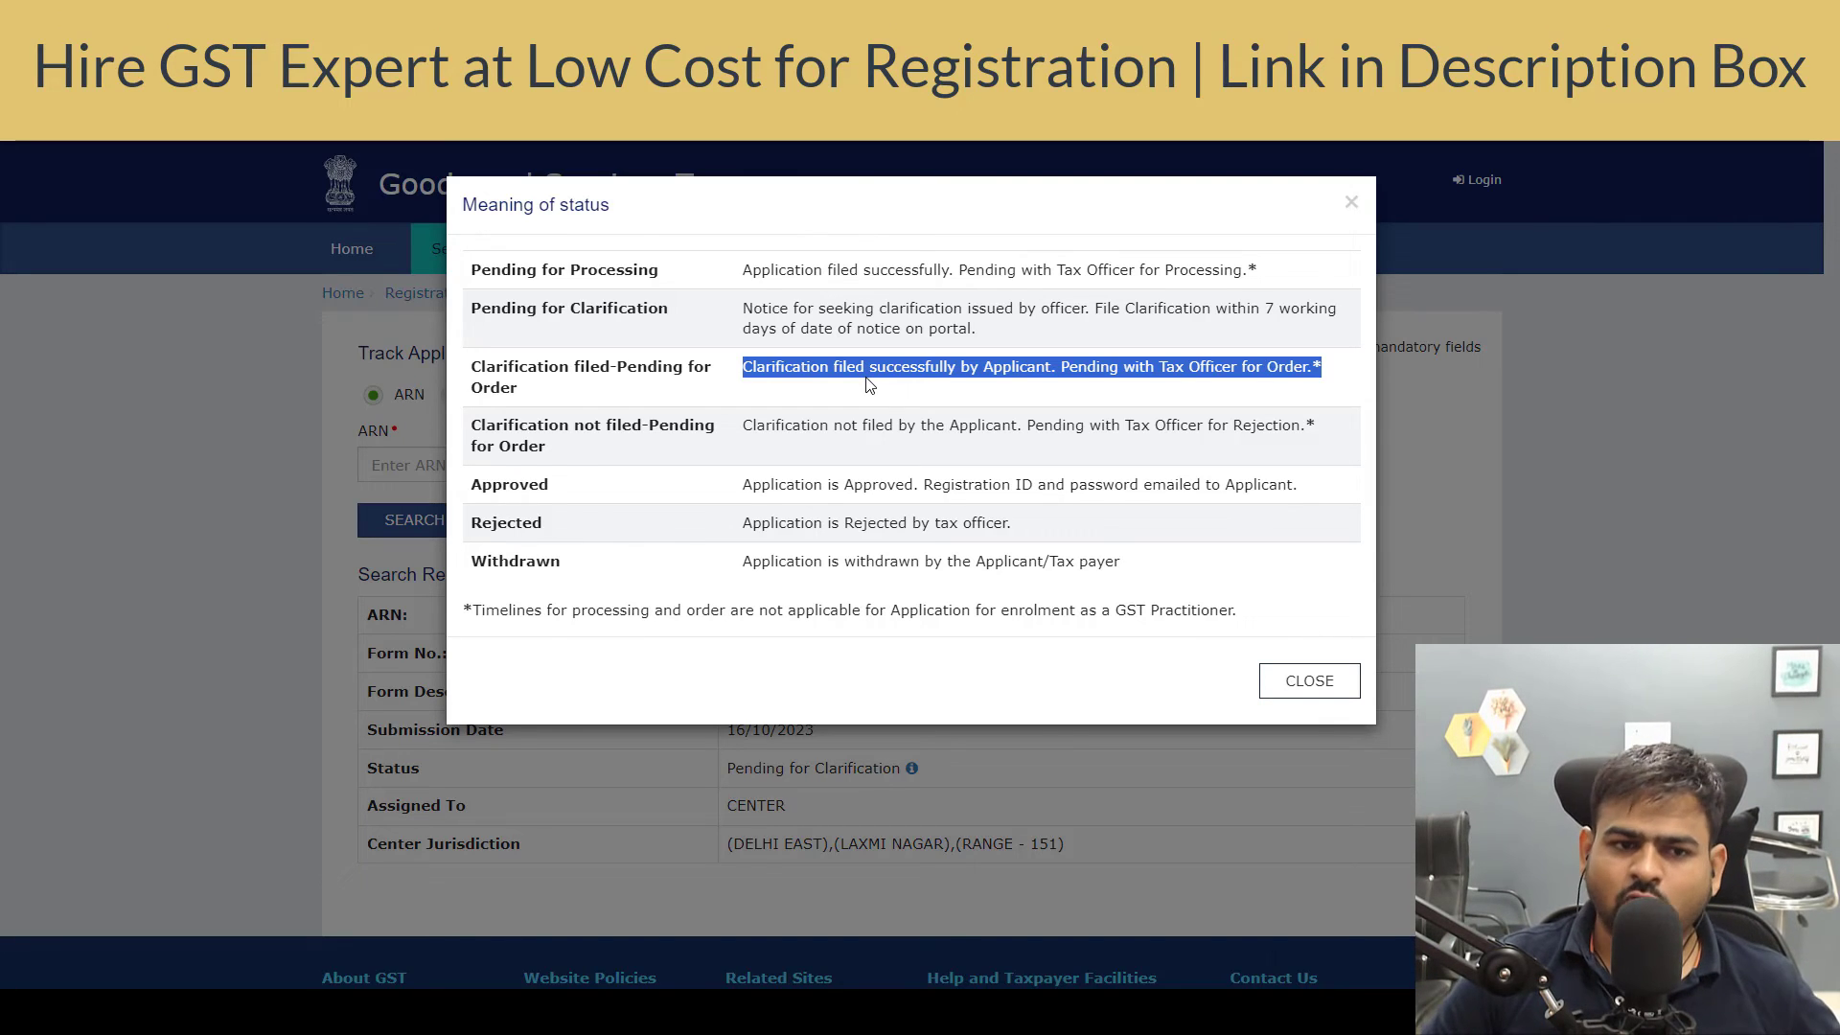
triple_click(799, 428)
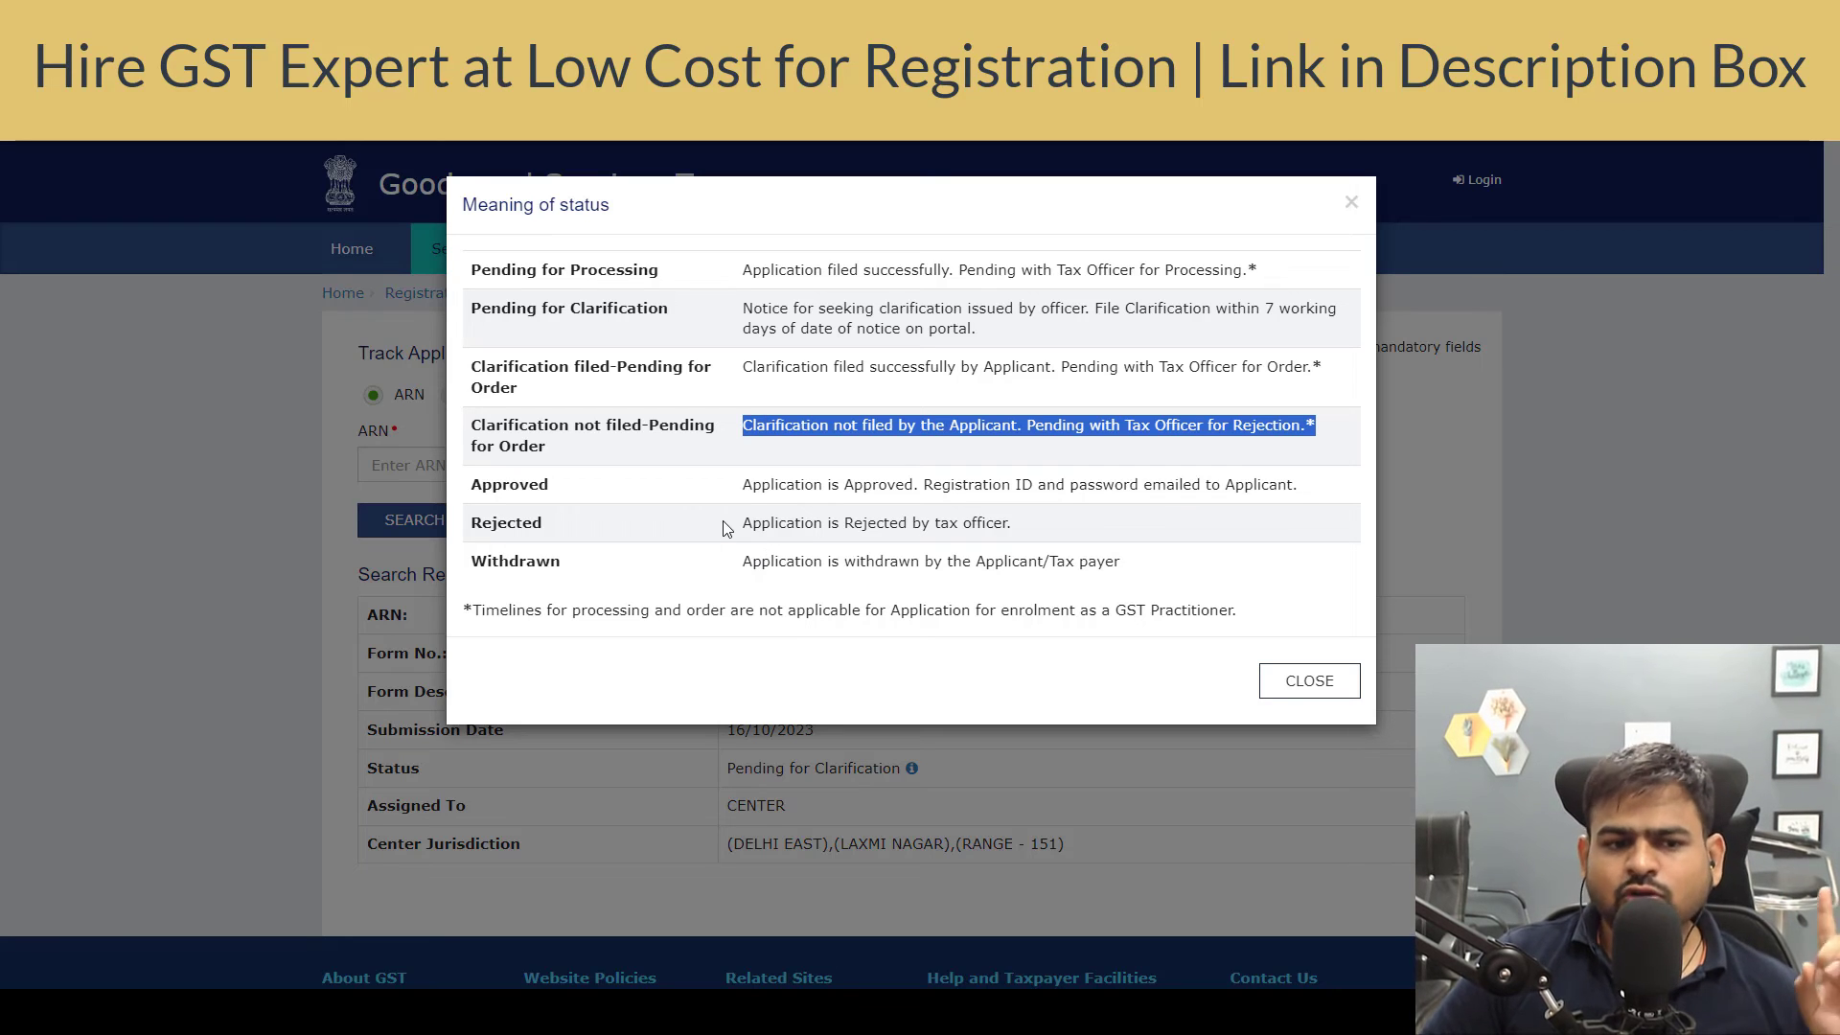
double_click(499, 486)
triple_click(859, 479)
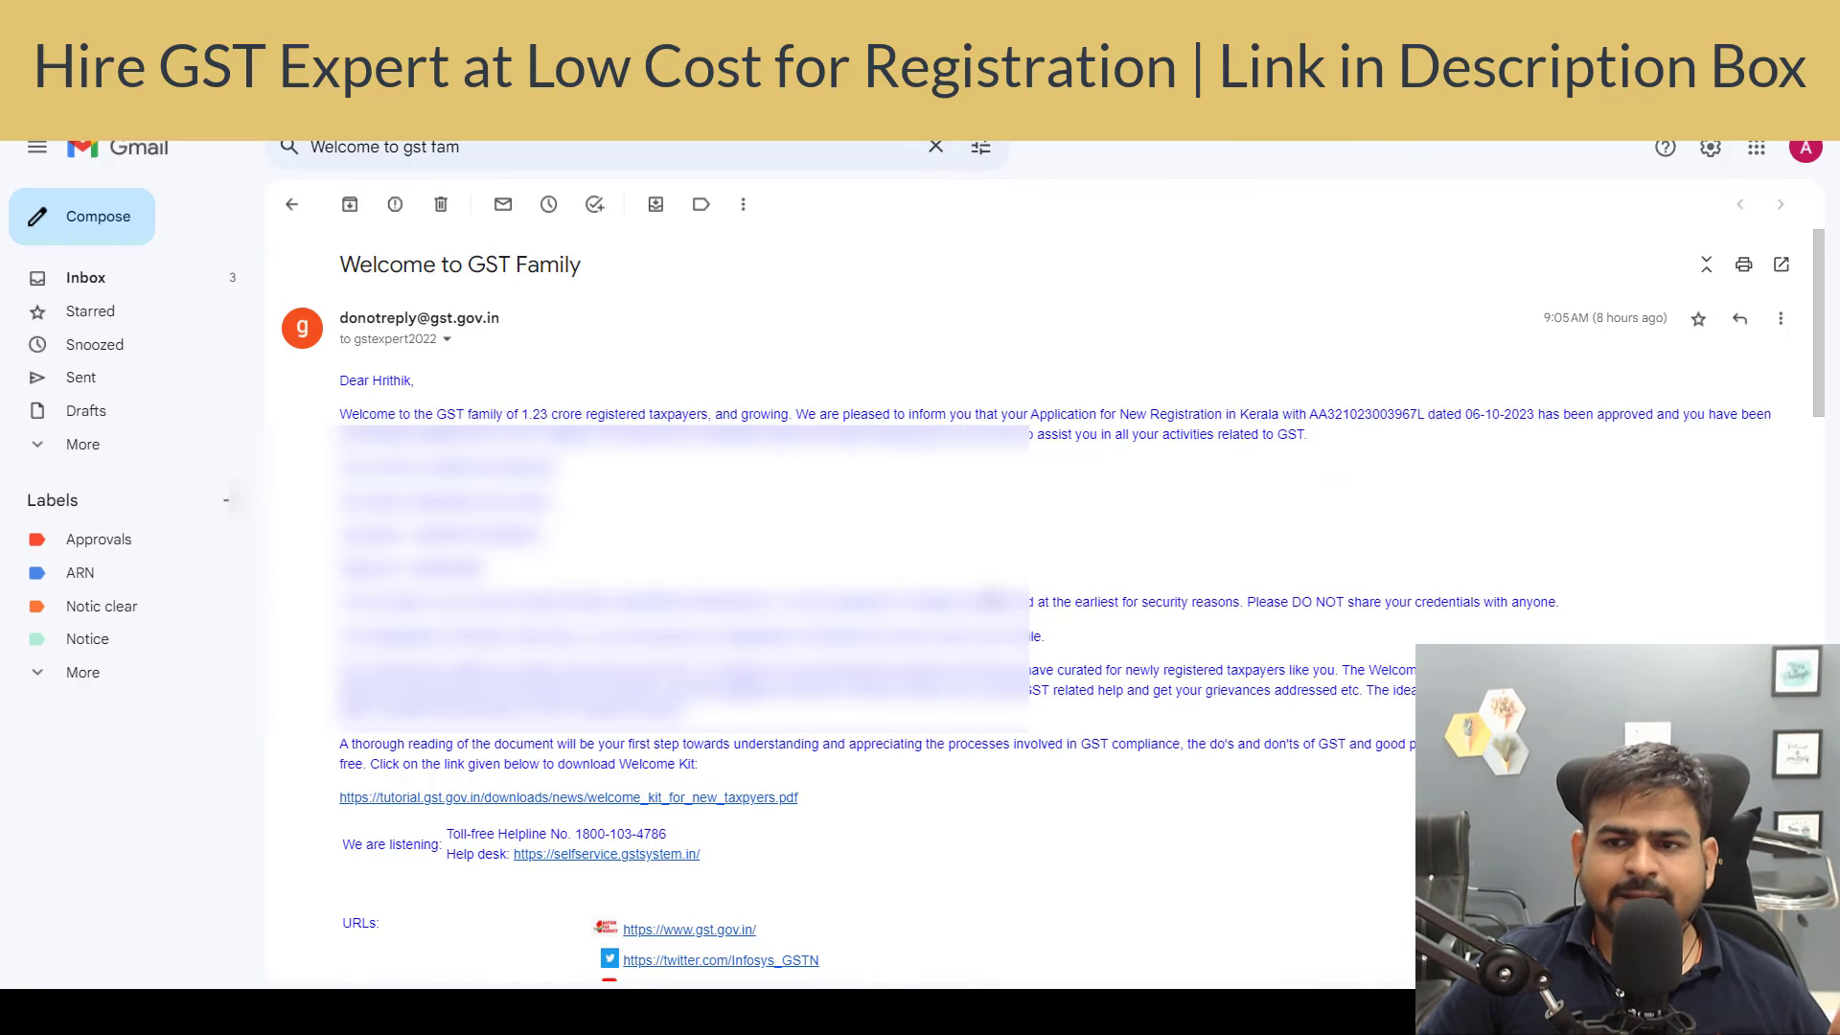
- Switch to Gmail and examine the "Welcome to GST Family" approval email and its login details
left_click_drag(390, 269, 644, 275)
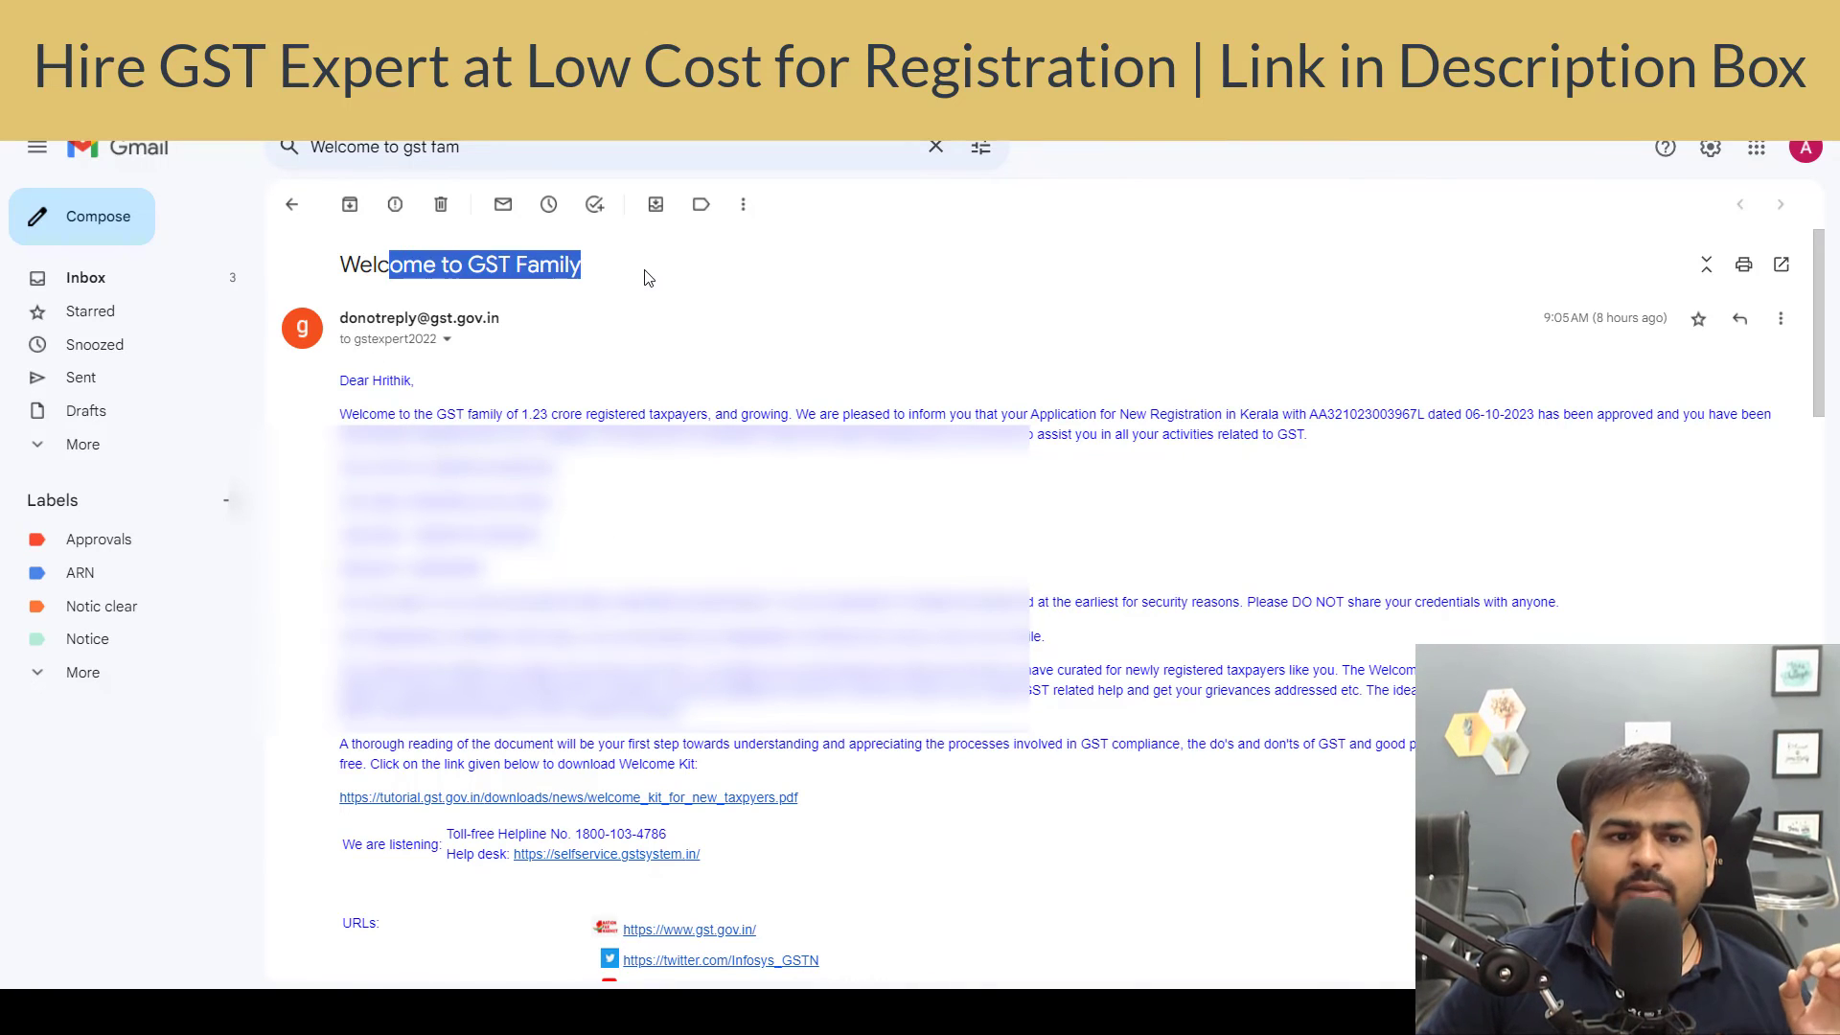
left_click(591, 427)
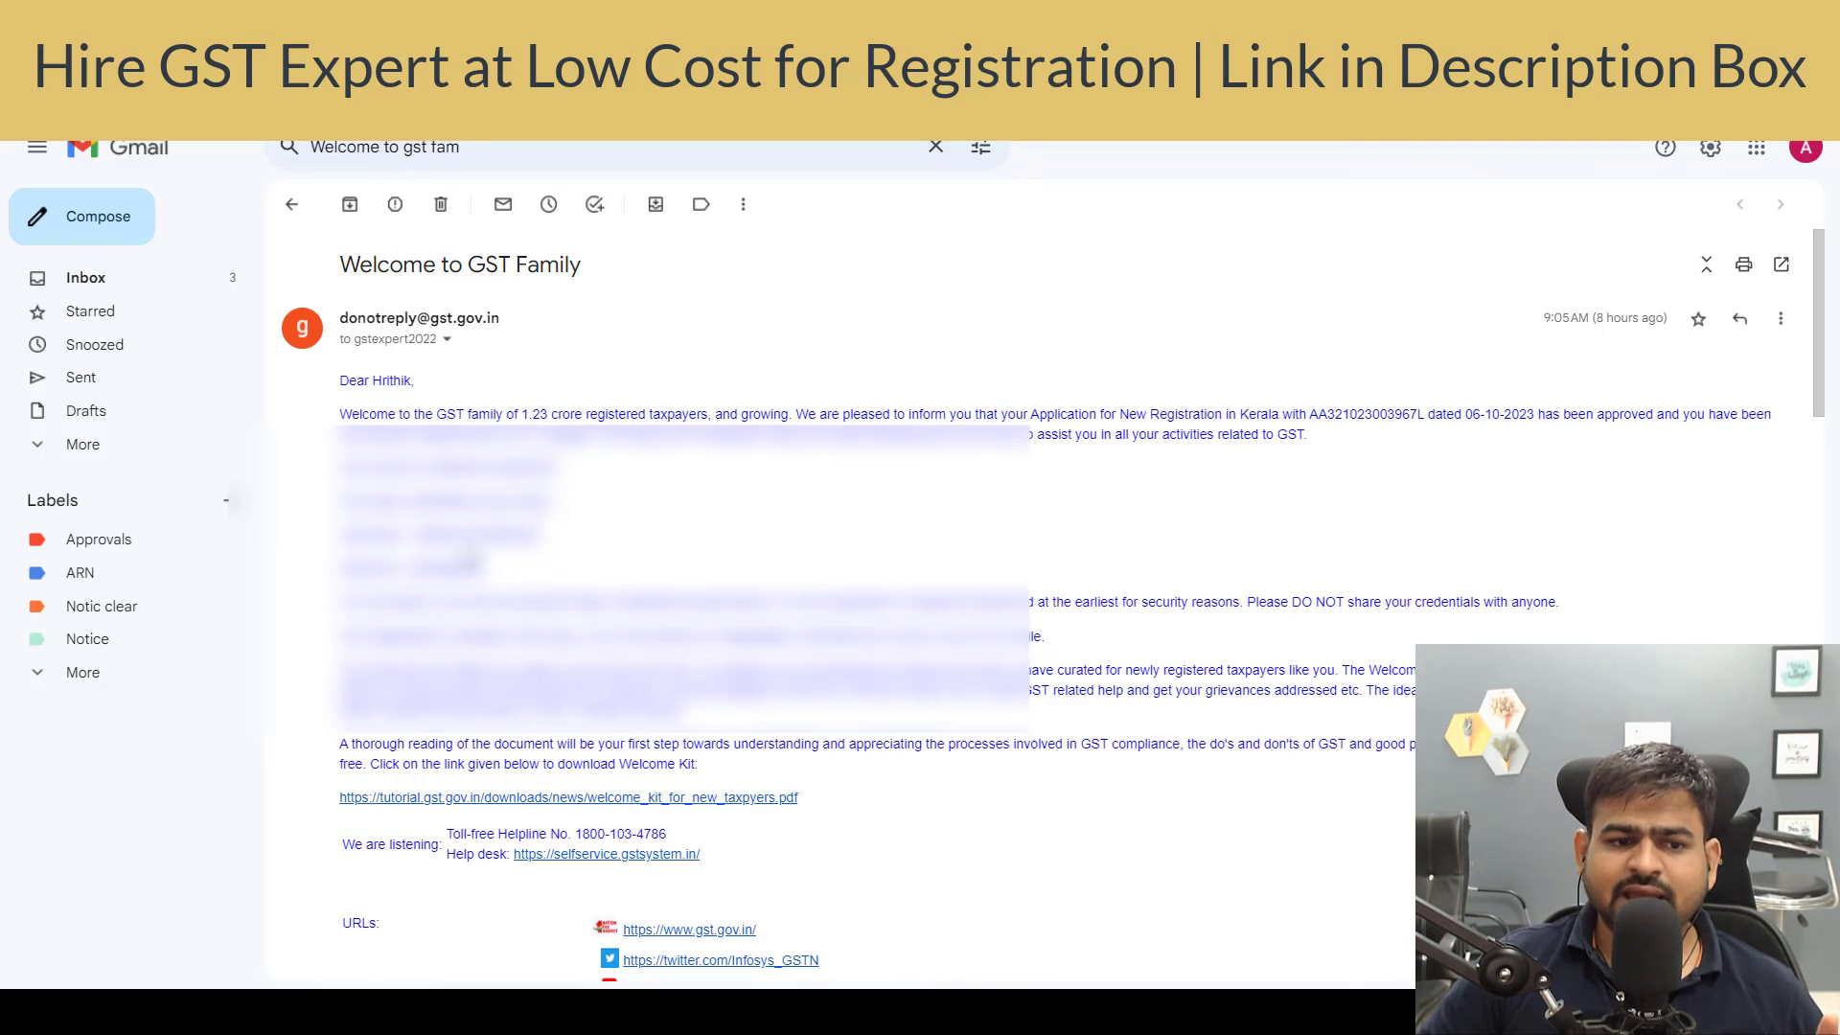
left_click_drag(428, 537, 581, 553)
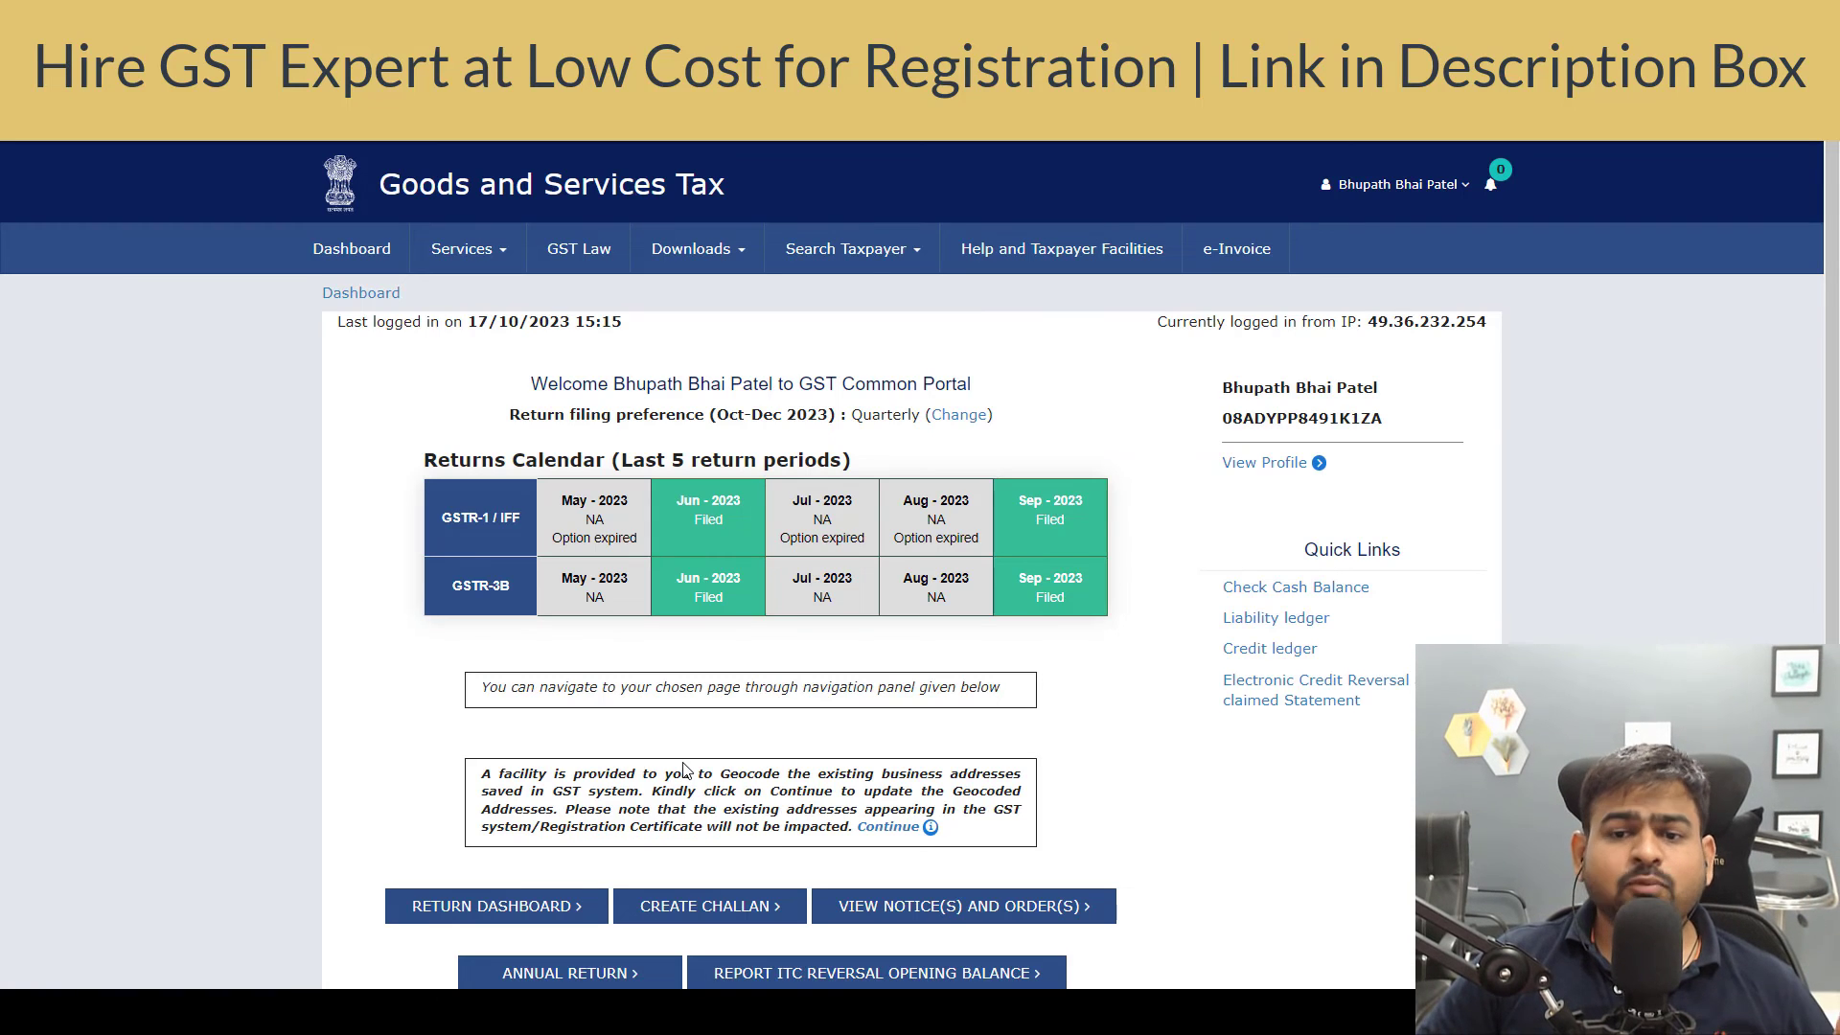
- Check the GSTIN on the taxpayer's GST portal dashboard and go to the View/Download Certificates page
double_click(1344, 416)
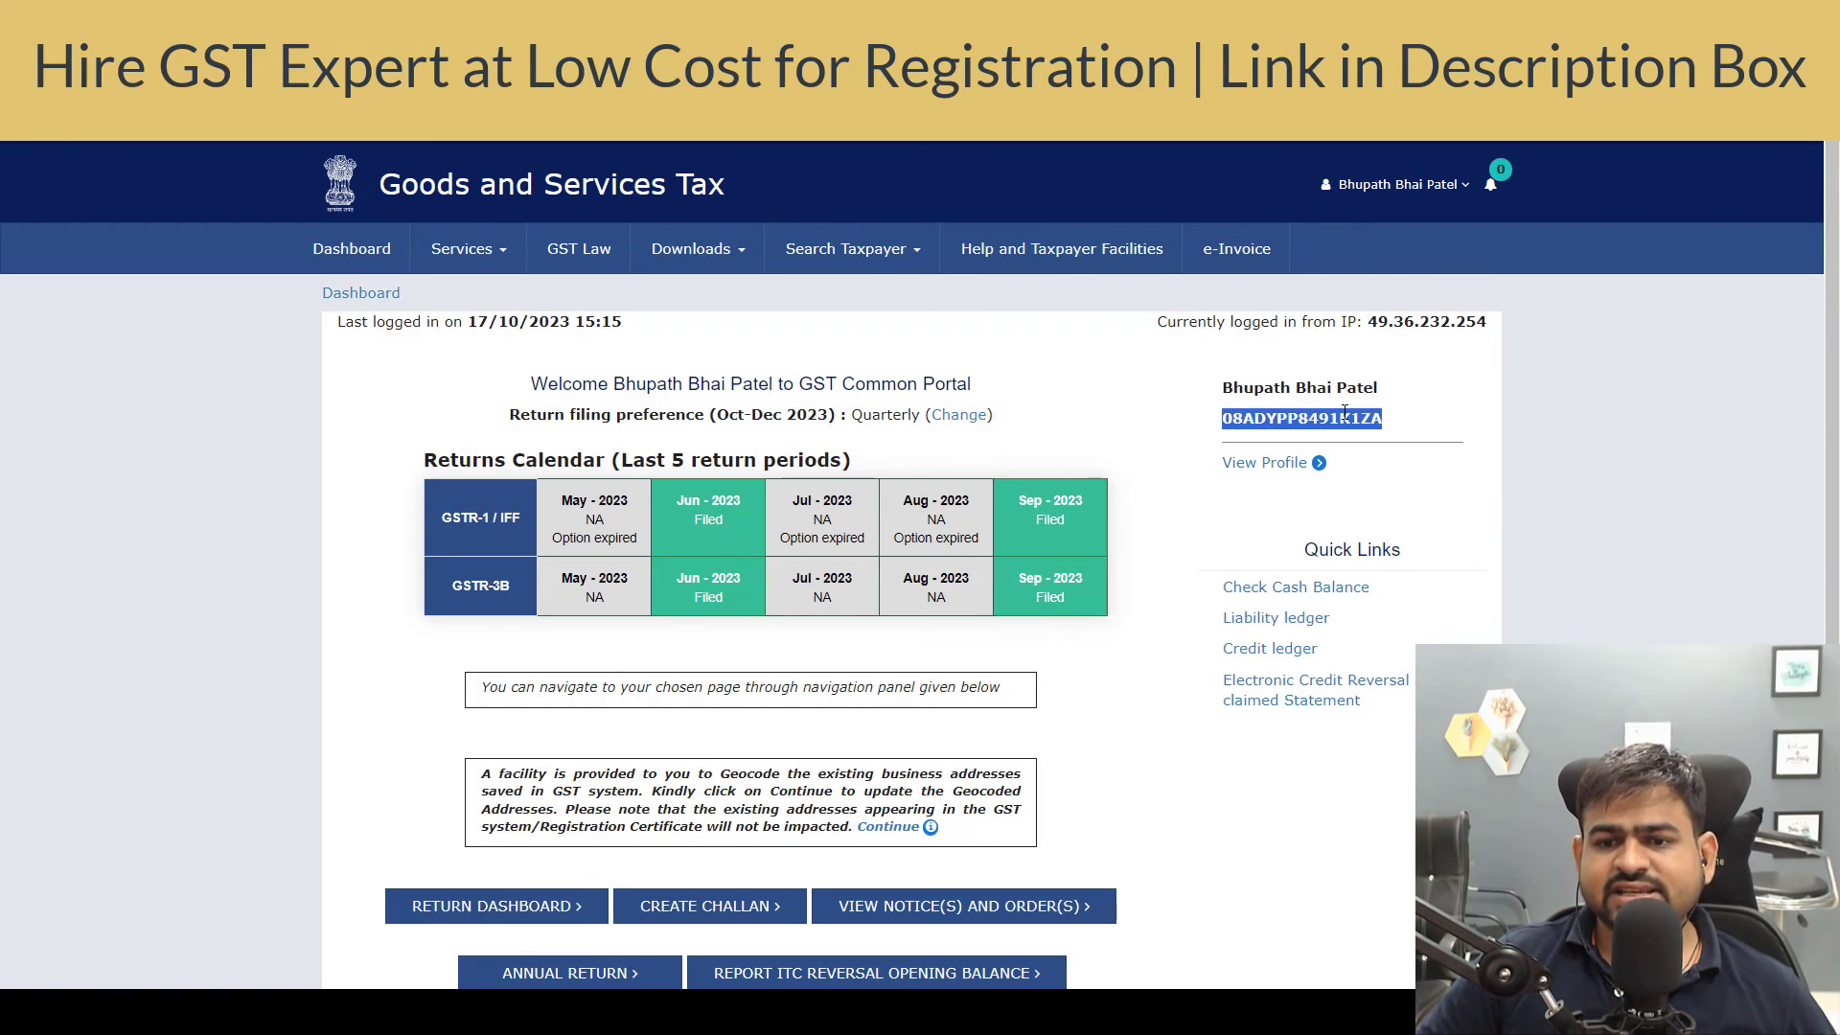
left_click(1181, 406)
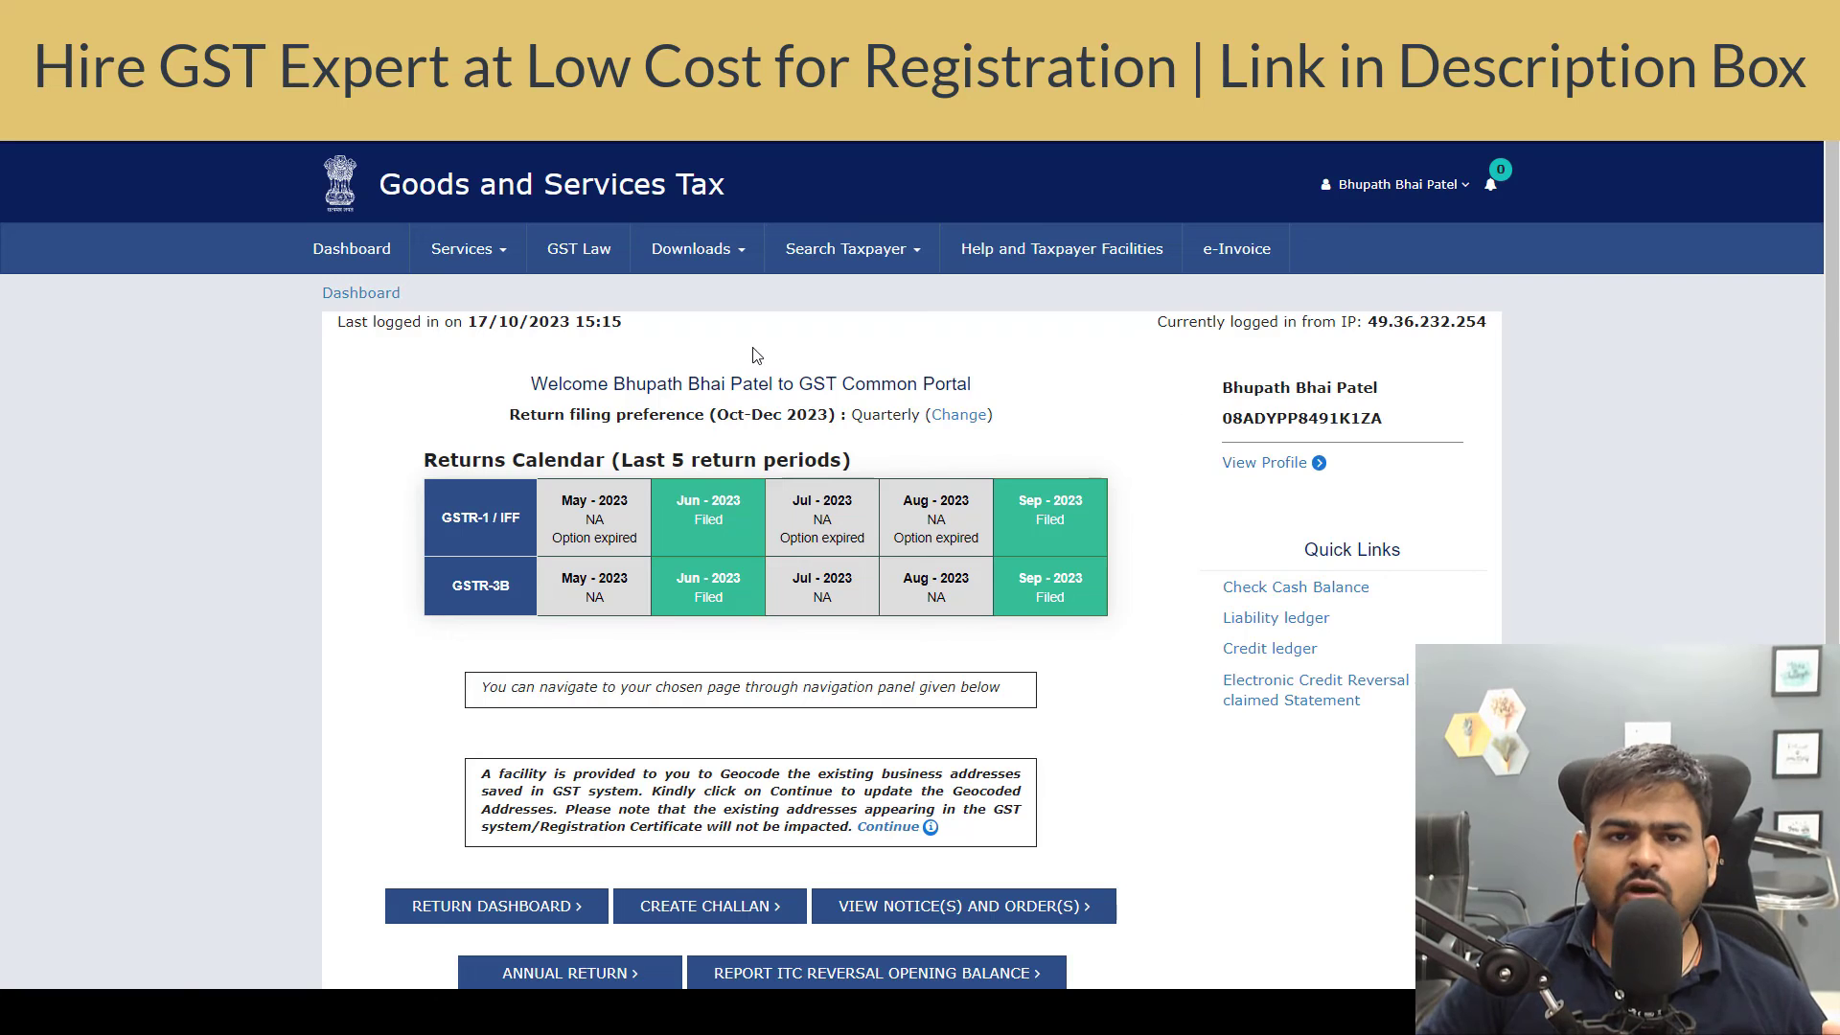
left_click(465, 251)
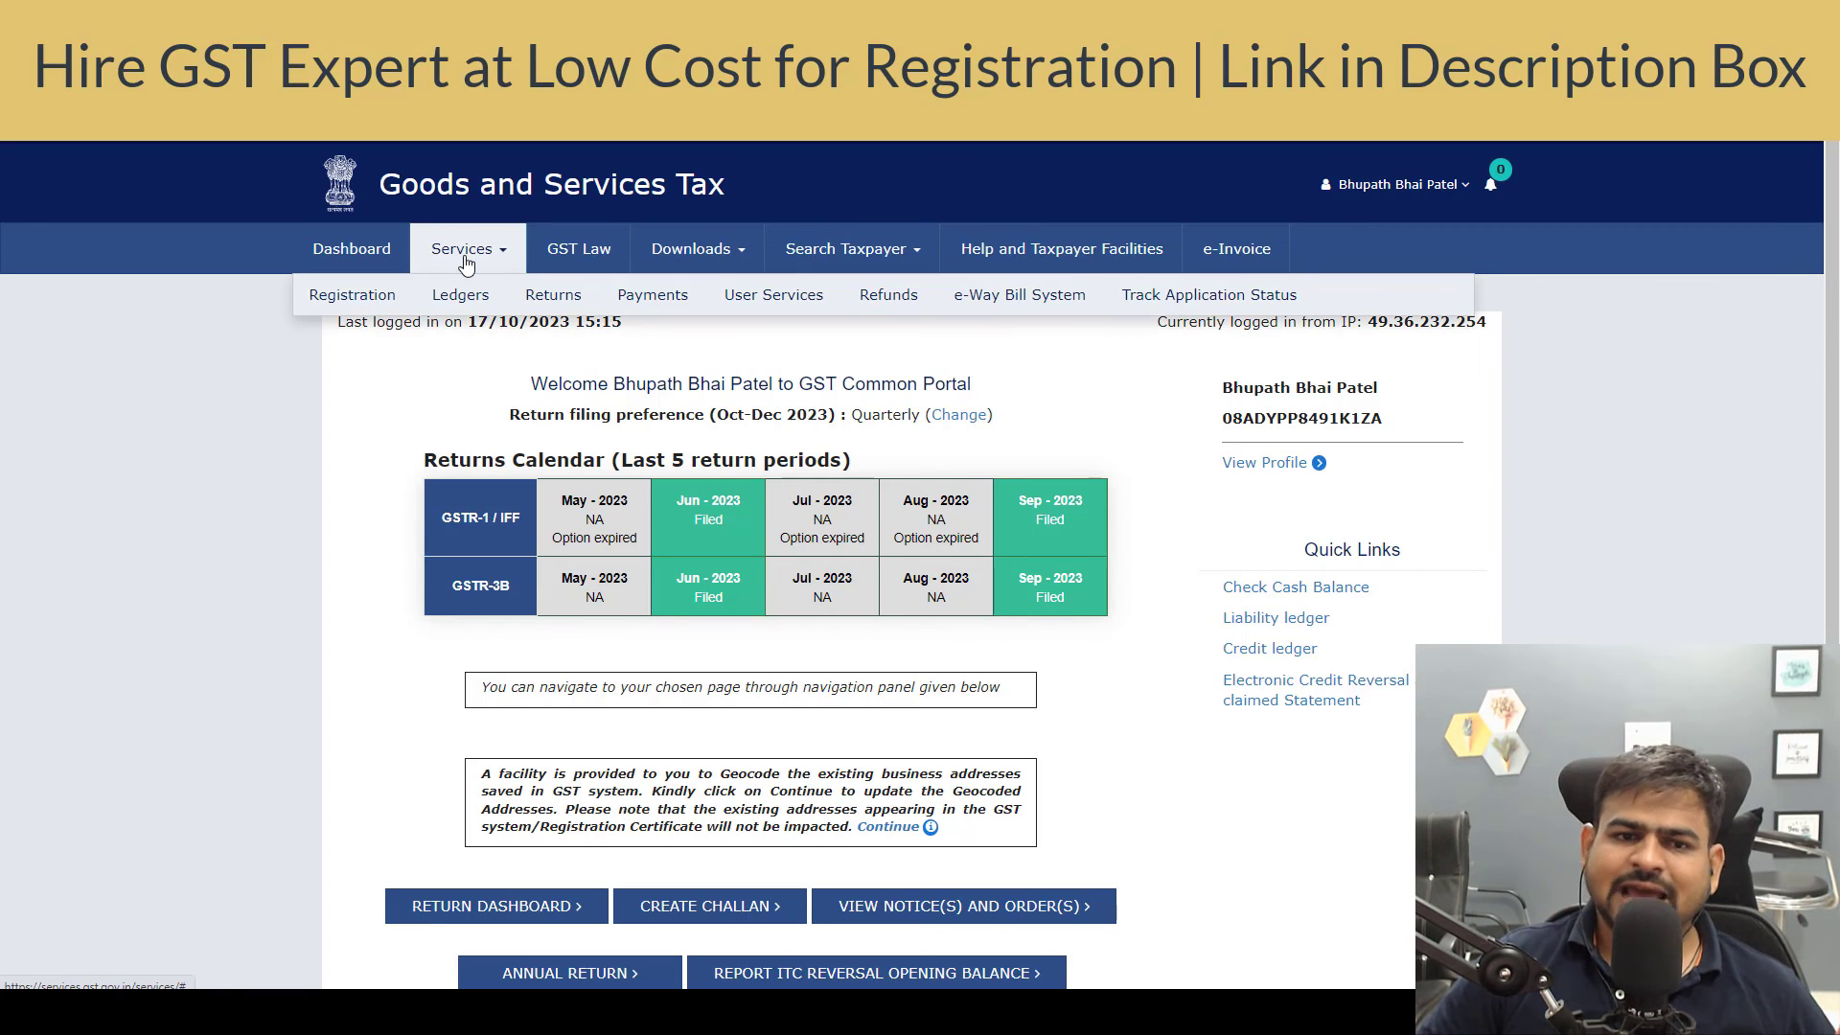
mouse_move(795, 300)
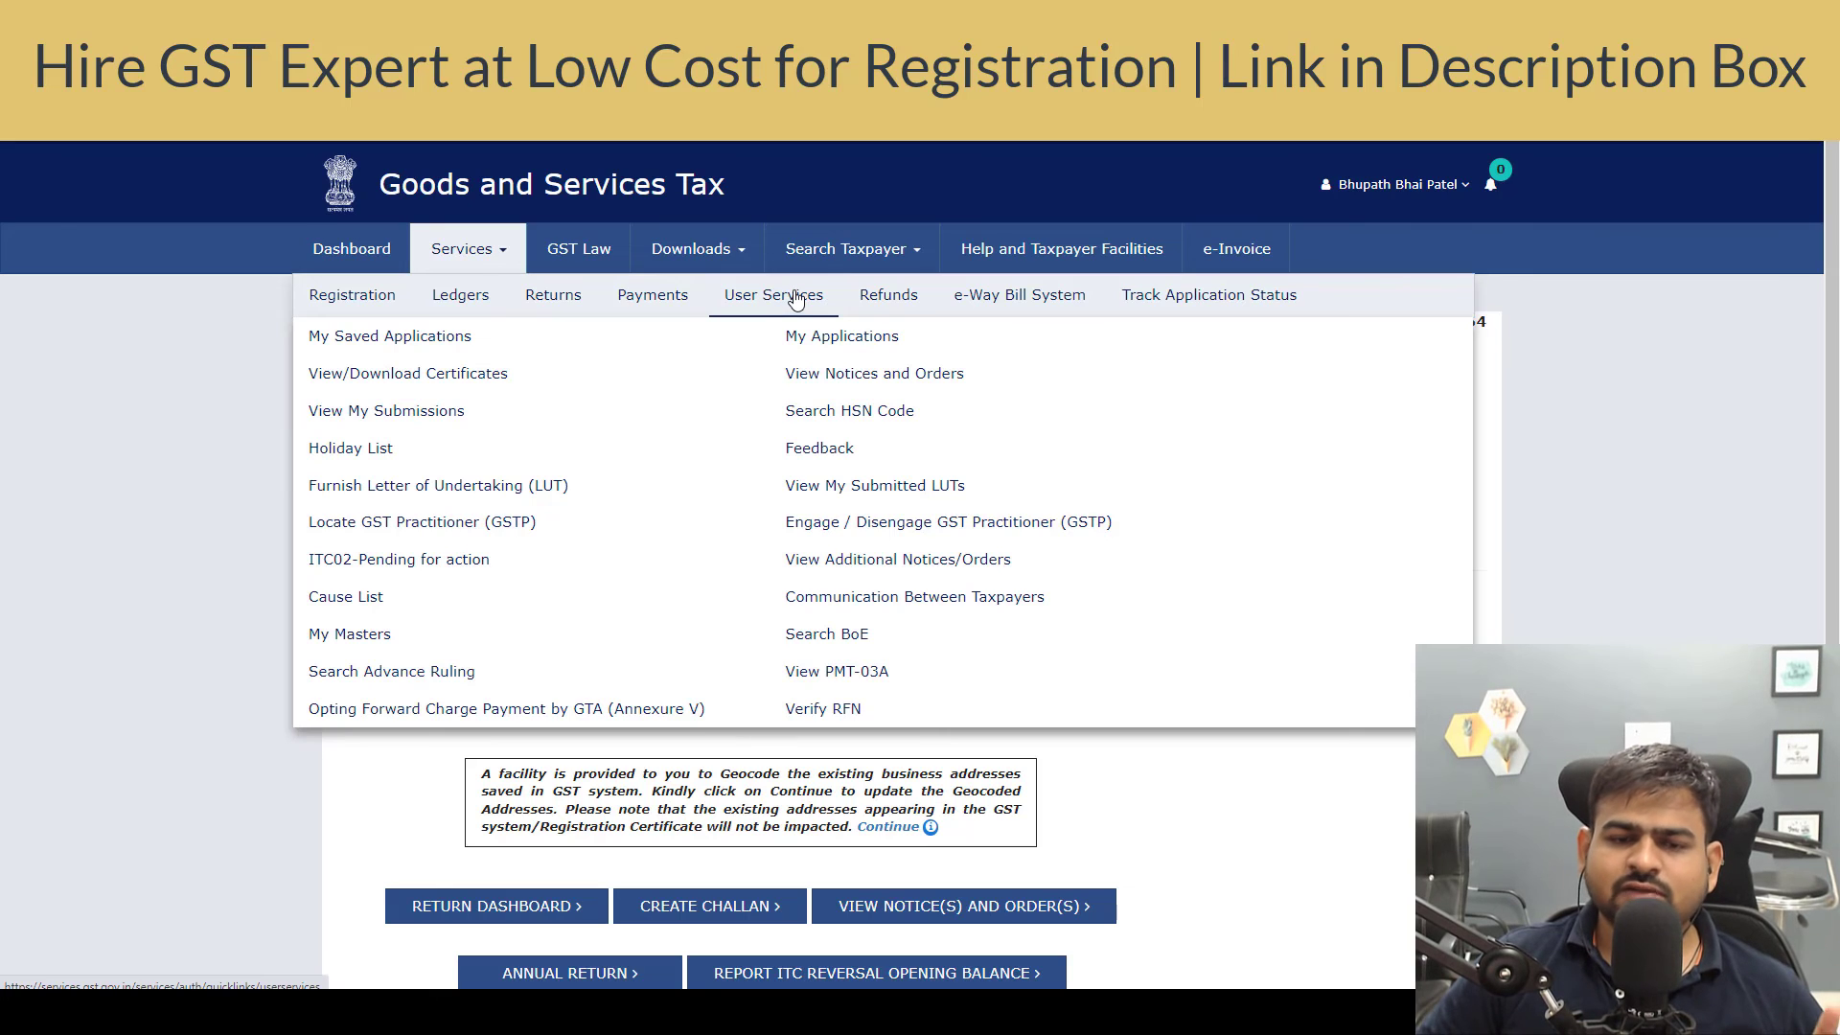
left_click(344, 380)
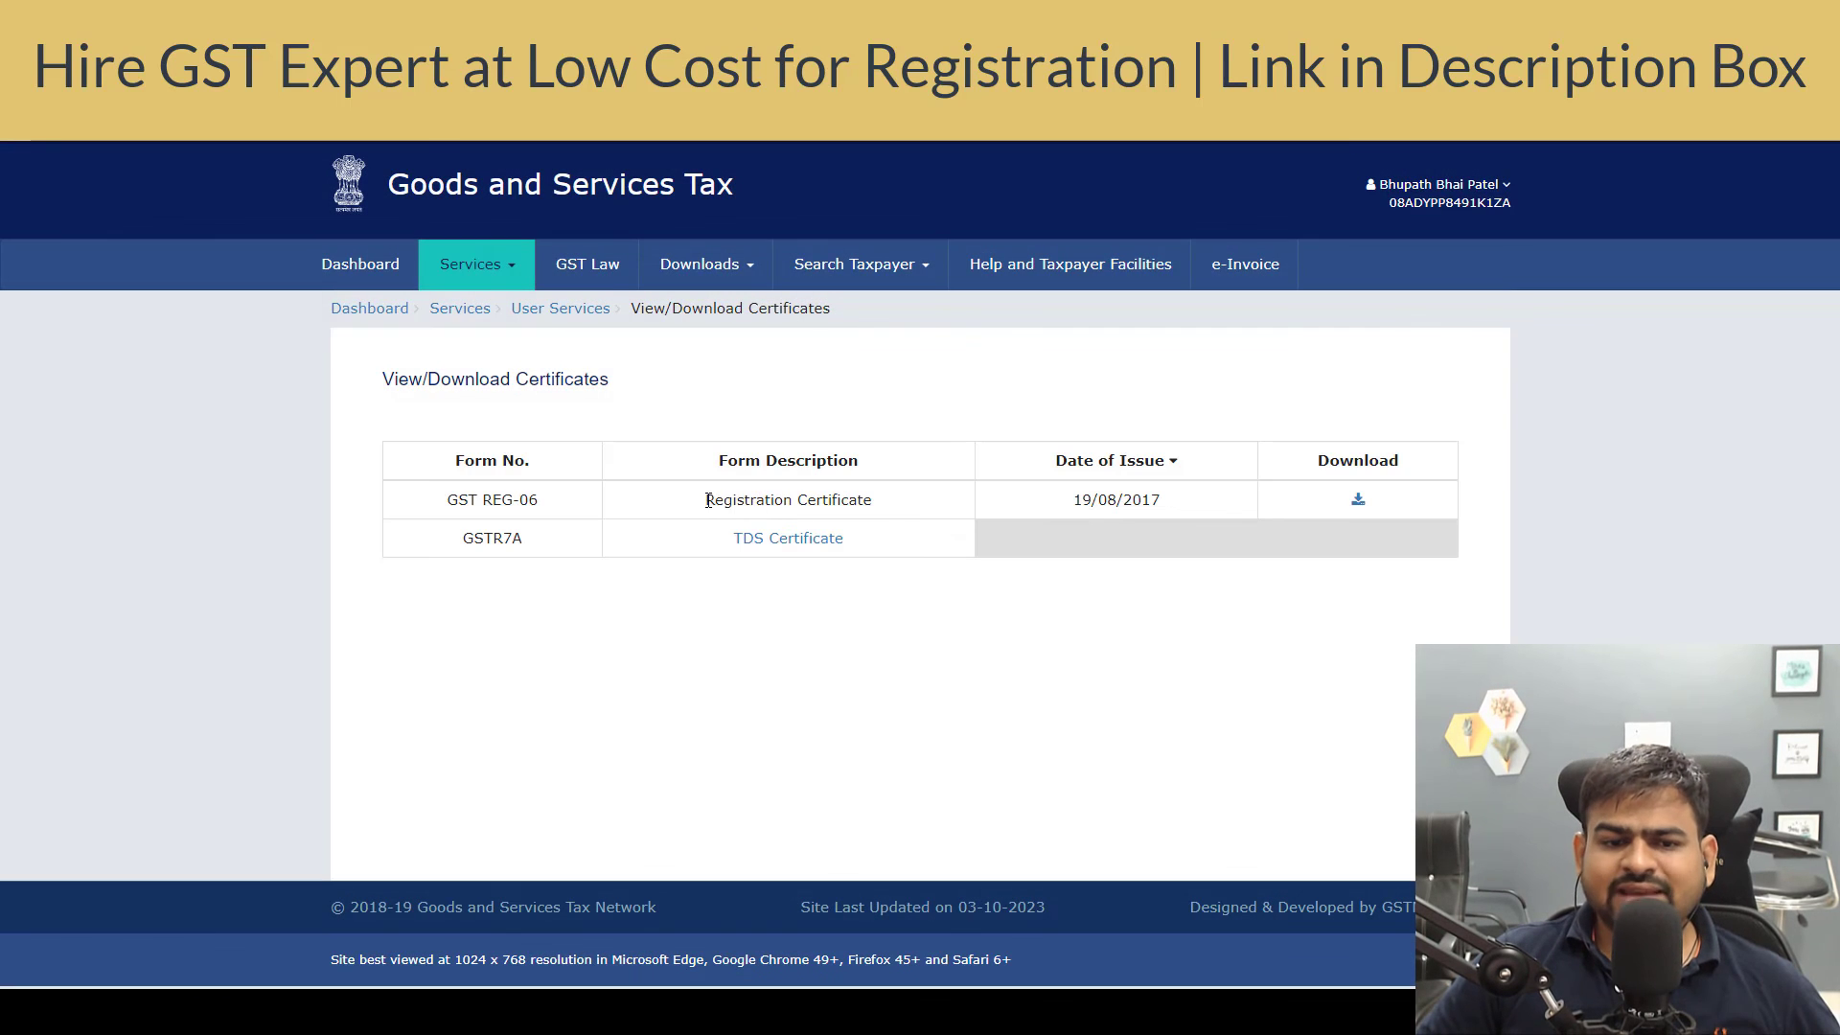
- Download the GST REG-06 Registration Certificate and open the PDF
left_click_drag(704, 500, 881, 515)
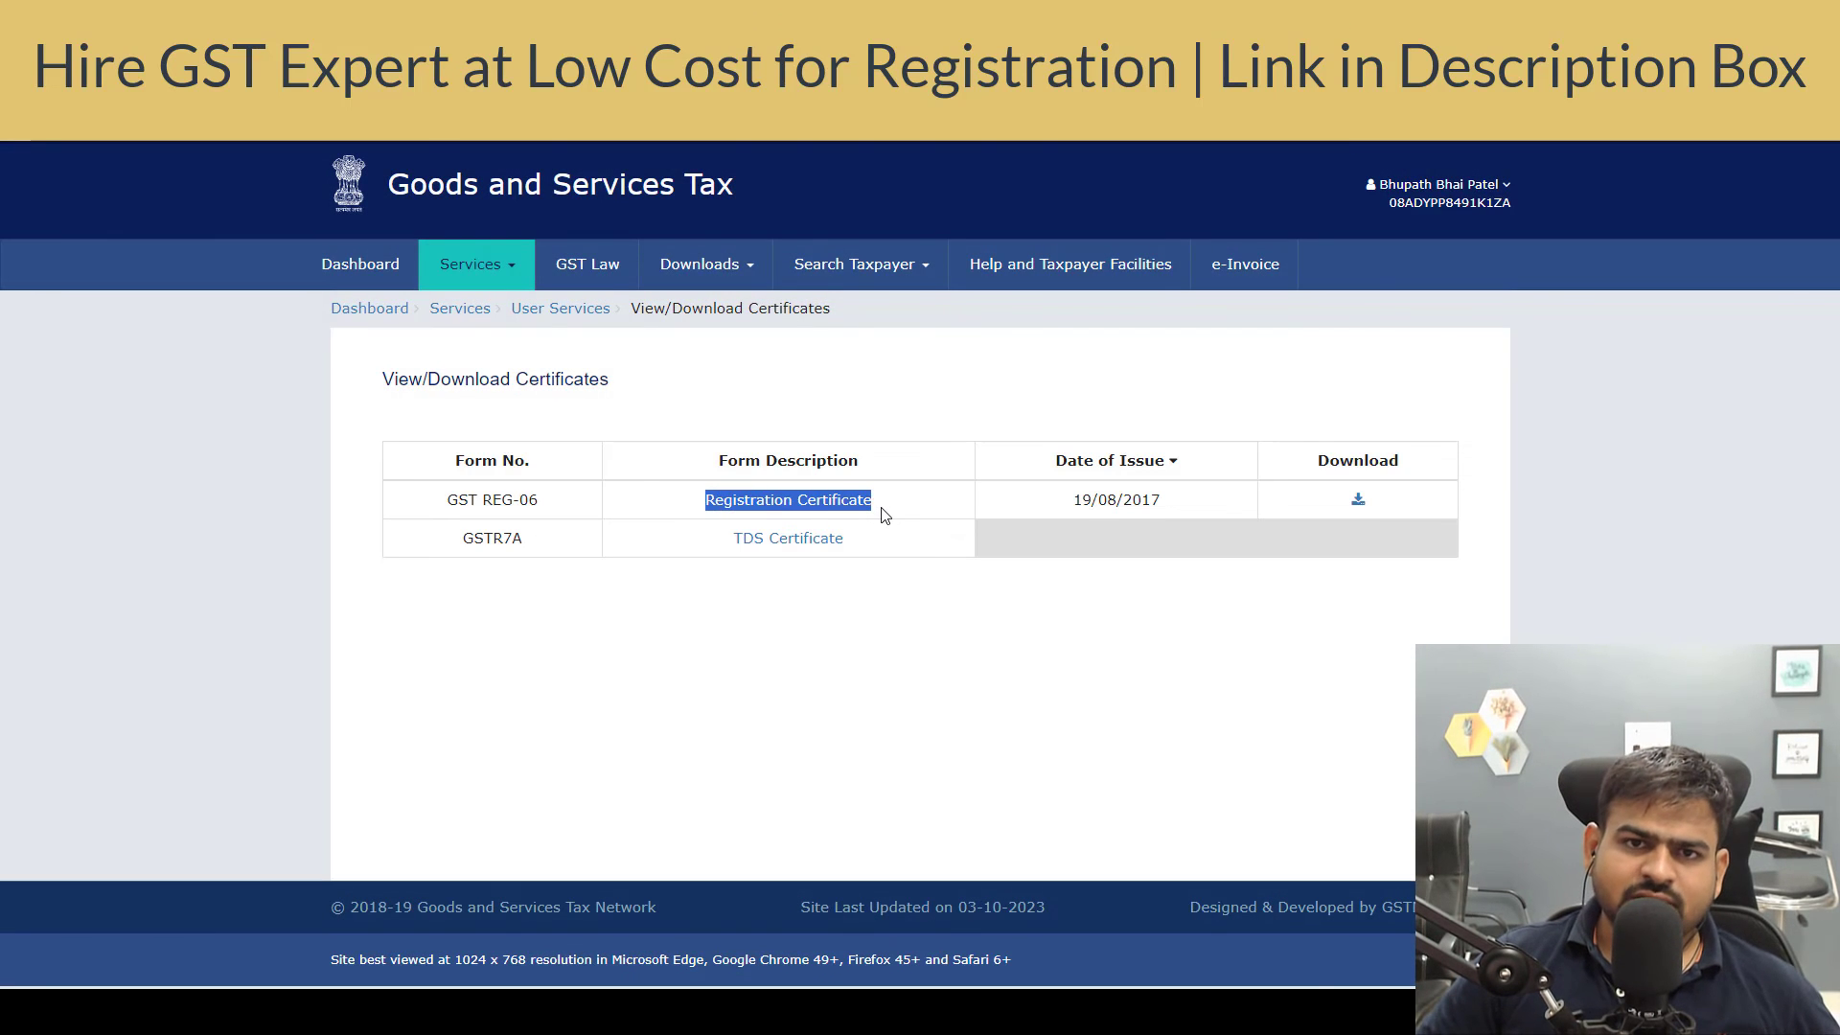
left_click(1357, 500)
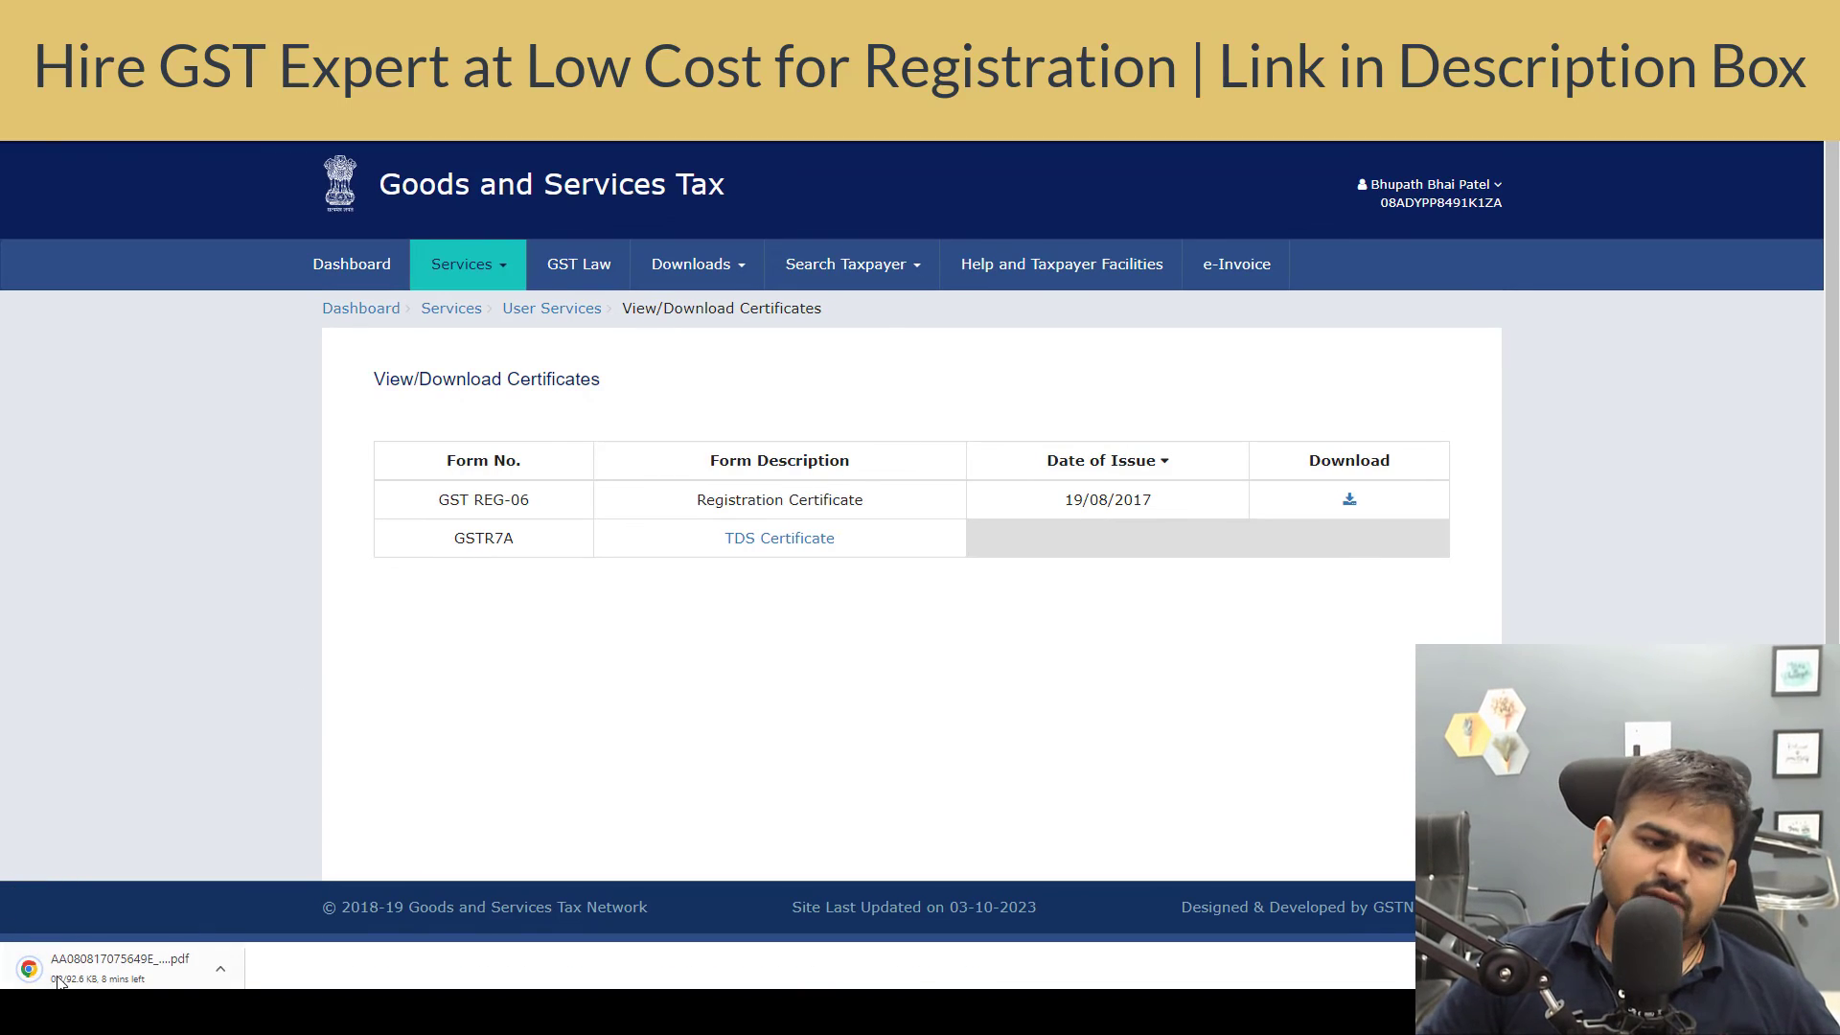
left_click(57, 977)
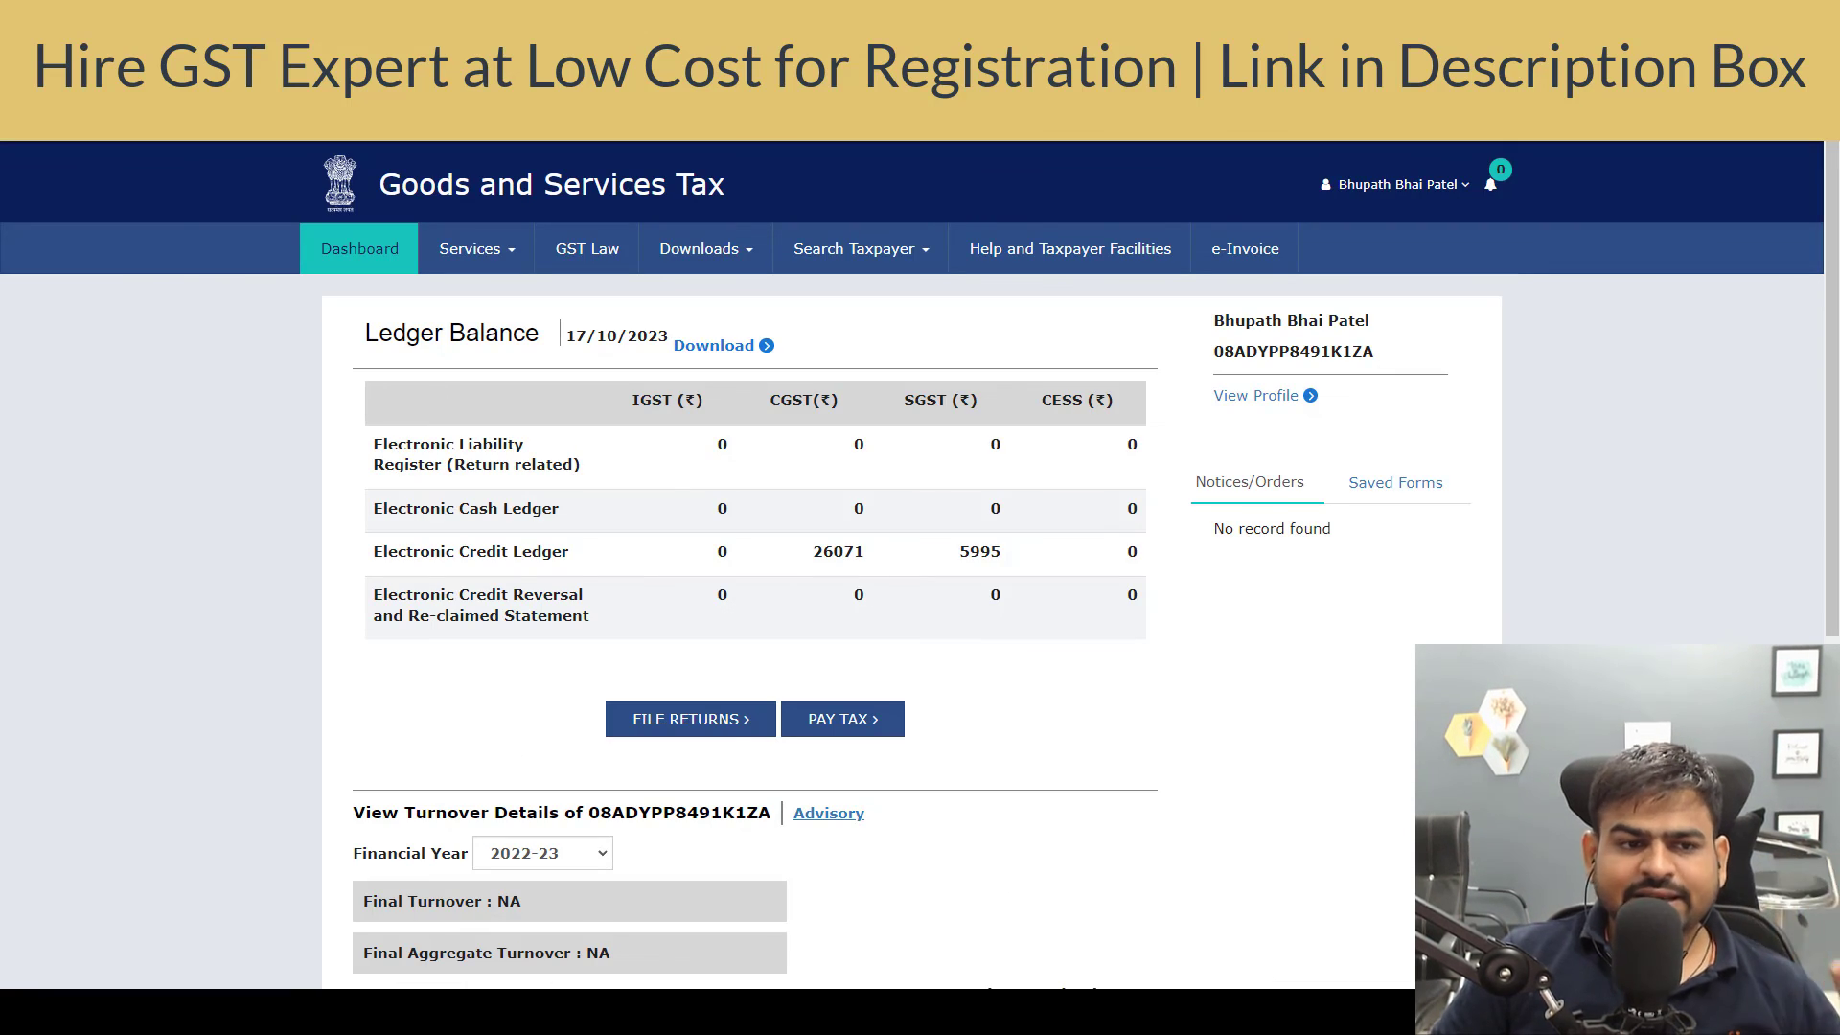
- Go to Opt-in for Quarterly Return and search the filing frequencies for financial year 2023-24
left_click(511, 266)
left_click(569, 297)
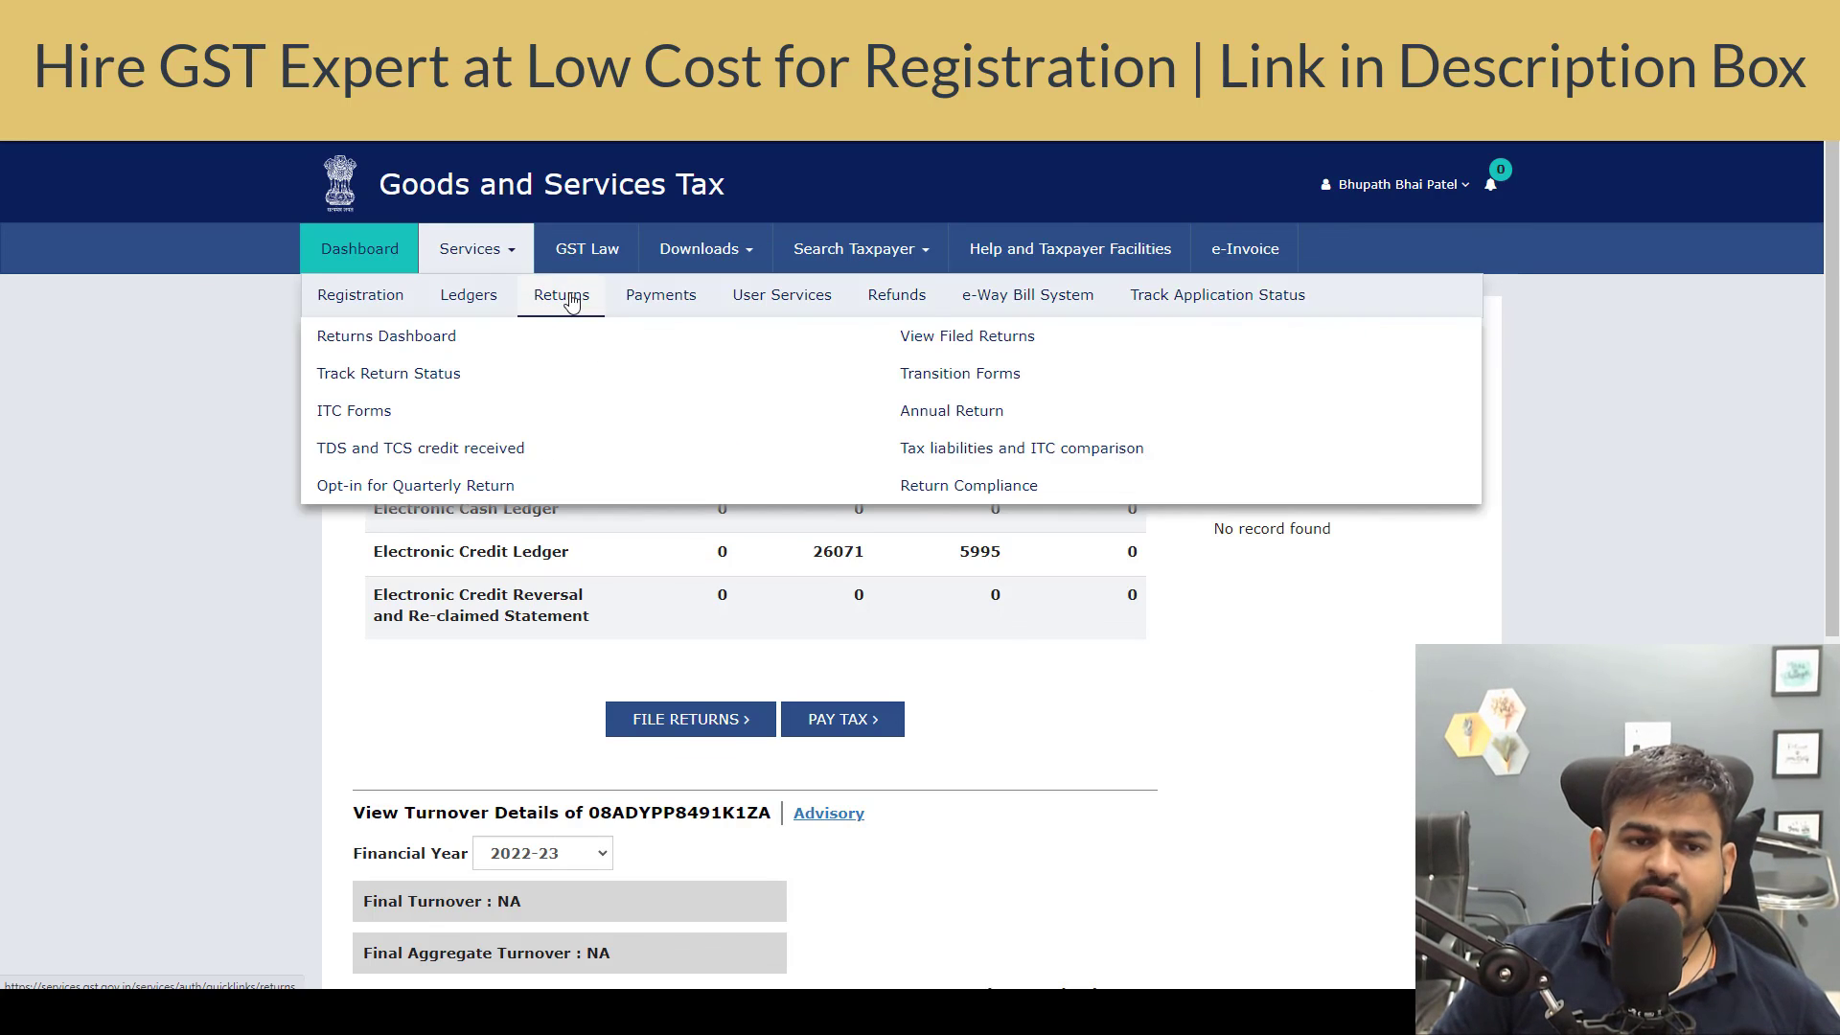
left_click(377, 500)
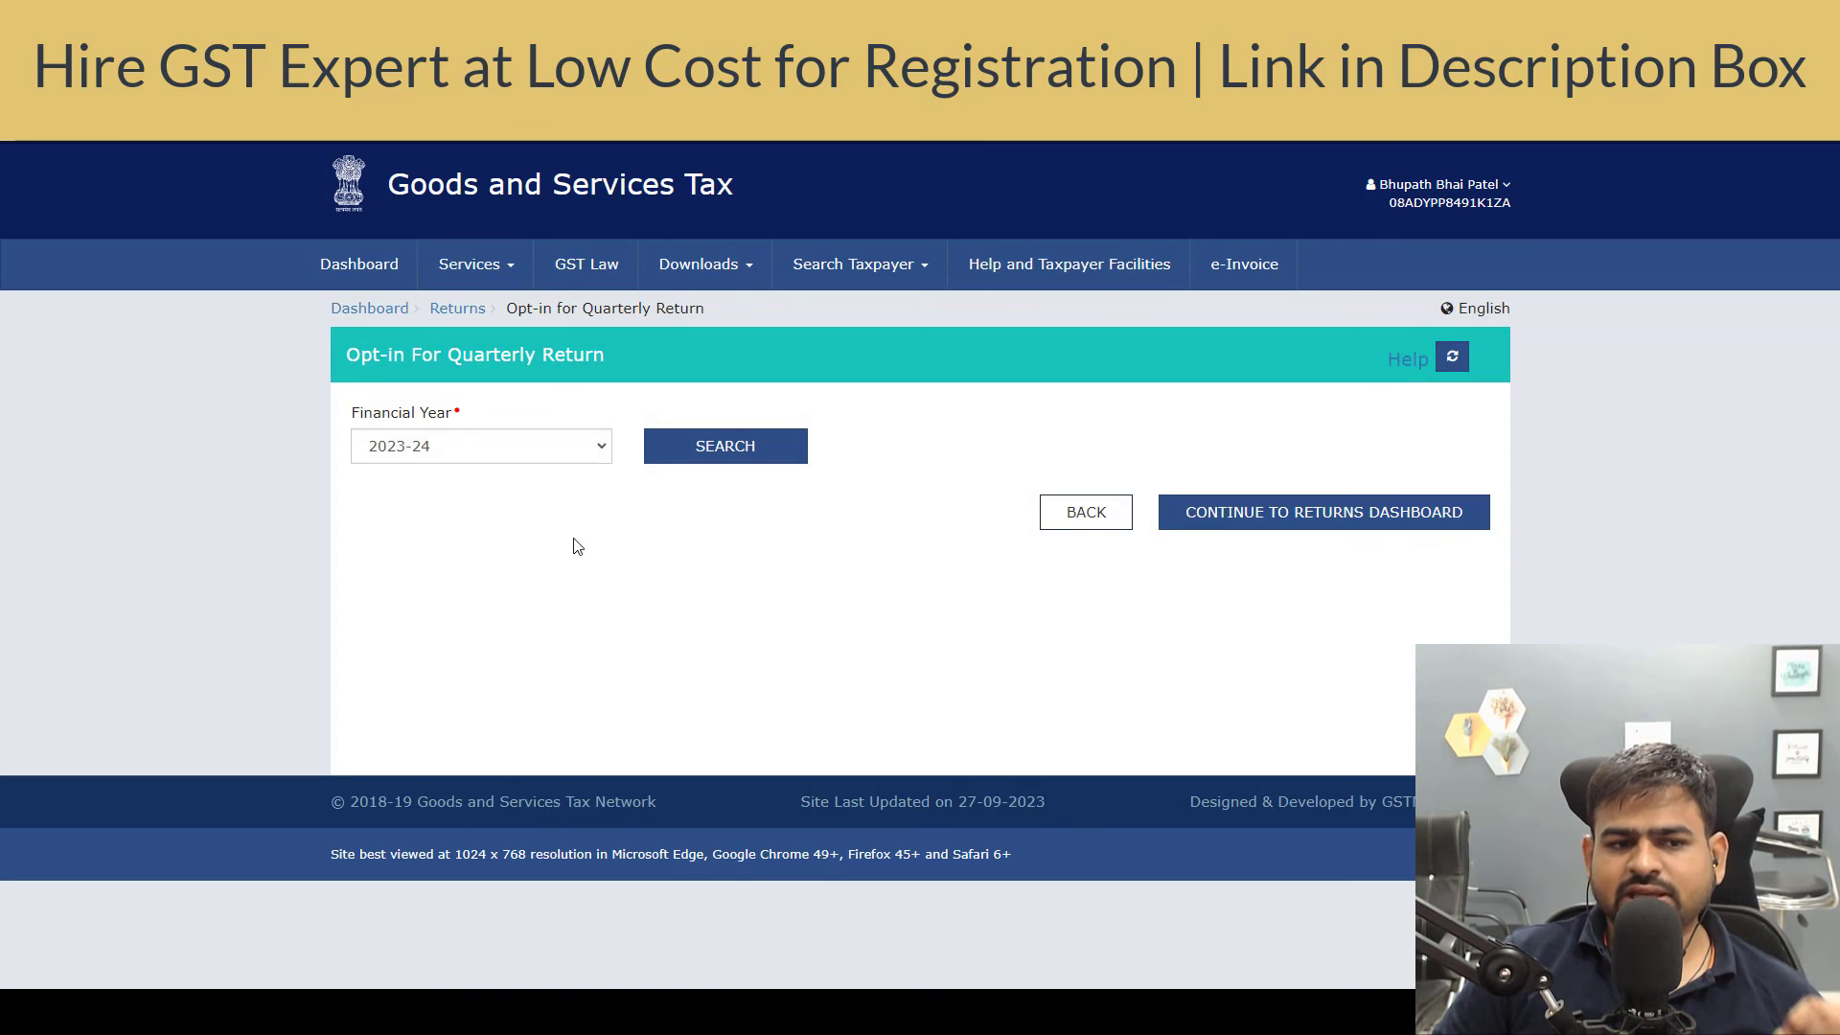
left_click(724, 458)
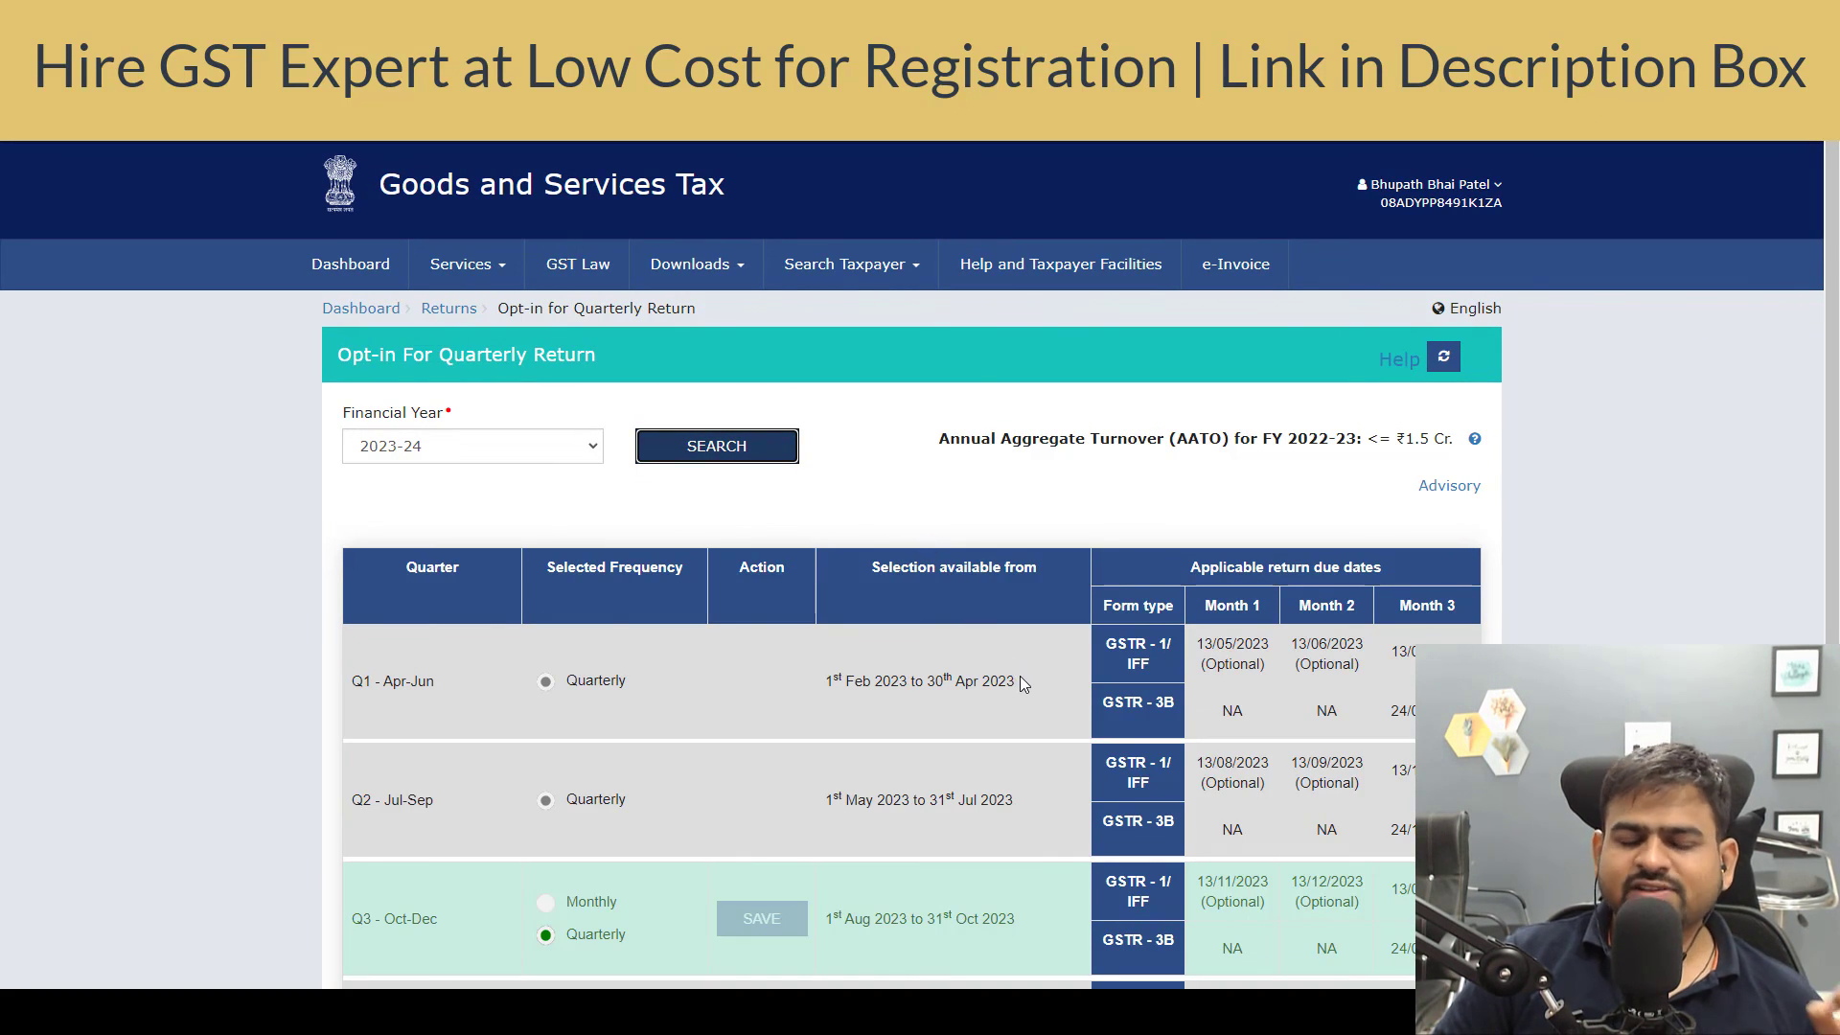
- Review the Monthly and Quarterly frequency options for Q3 Oct-Dec, leaving Quarterly selected
scroll(778, 530, "down", 3)
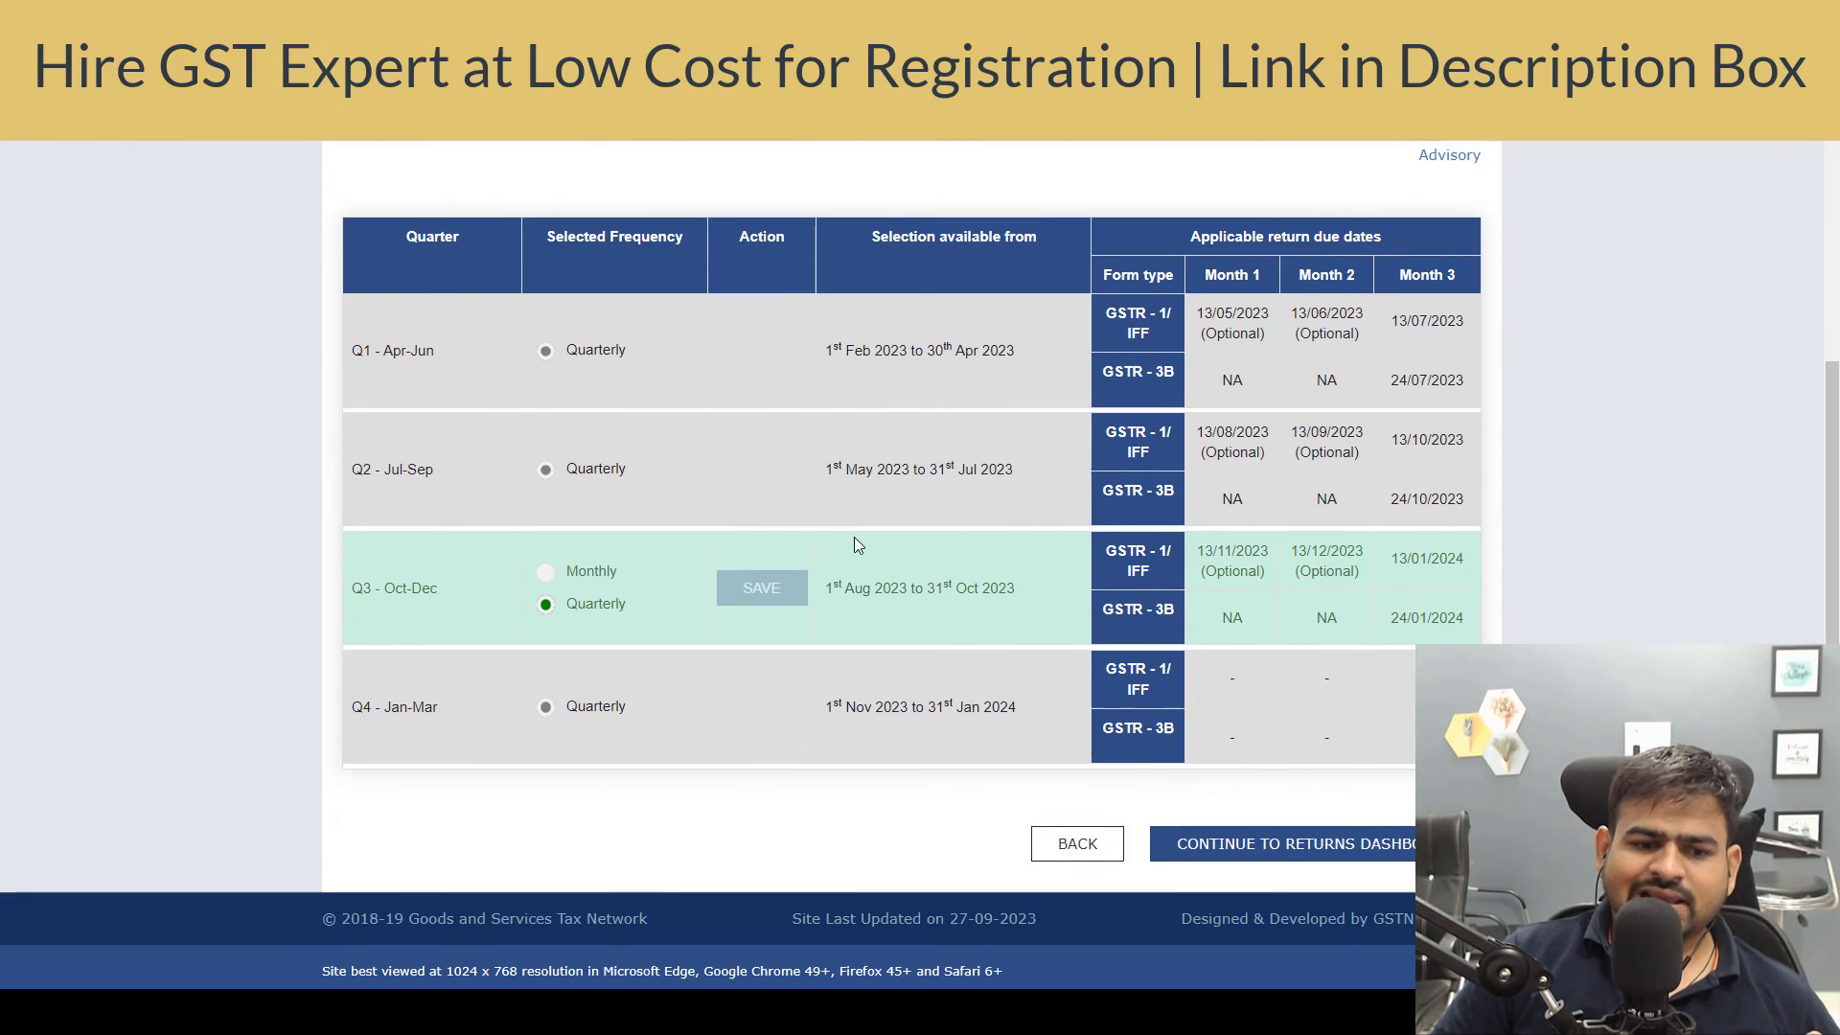
left_click(551, 577)
left_click(549, 622)
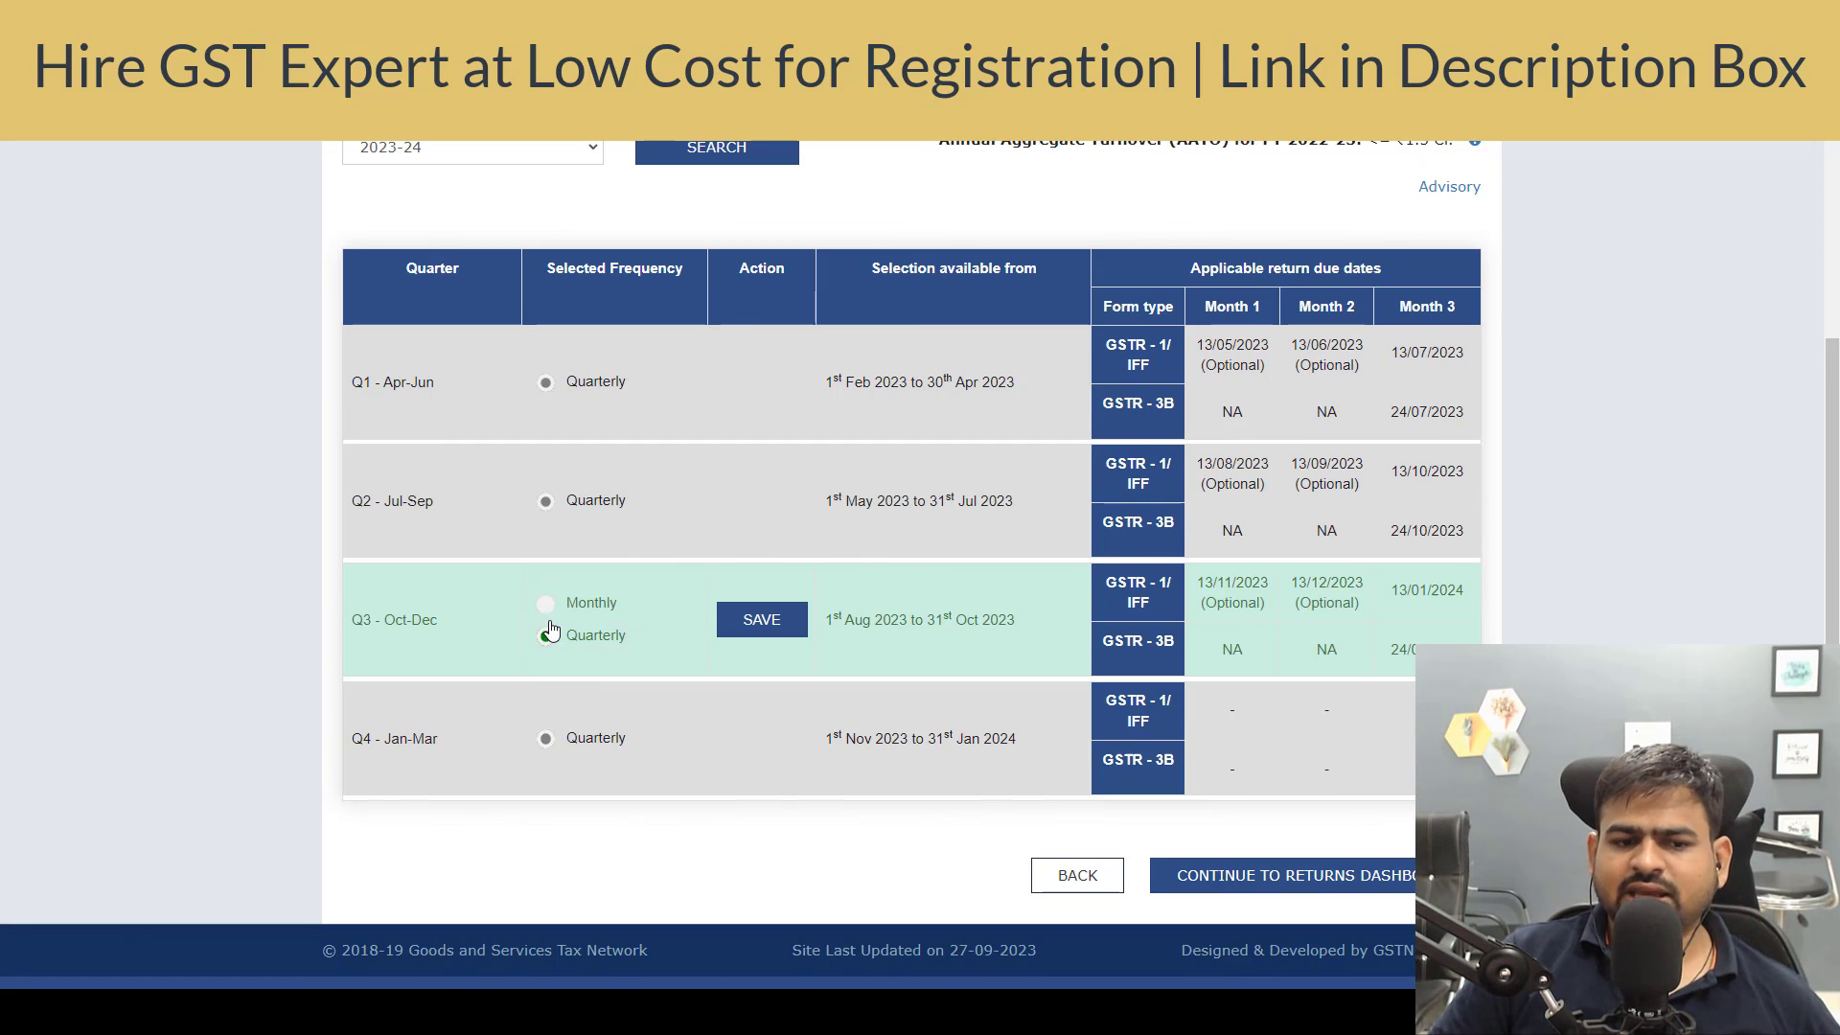